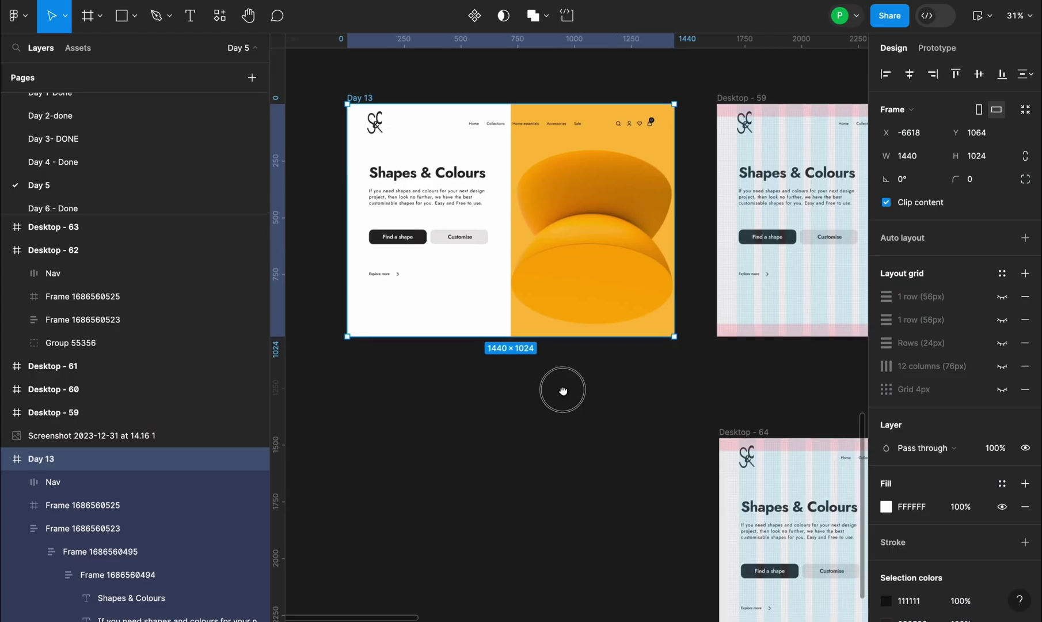
Step: Scroll the canvas to show the 1440×1024 Day 13 'Shapes & Colours' landing page frame
scroll(559, 389, down, 2)
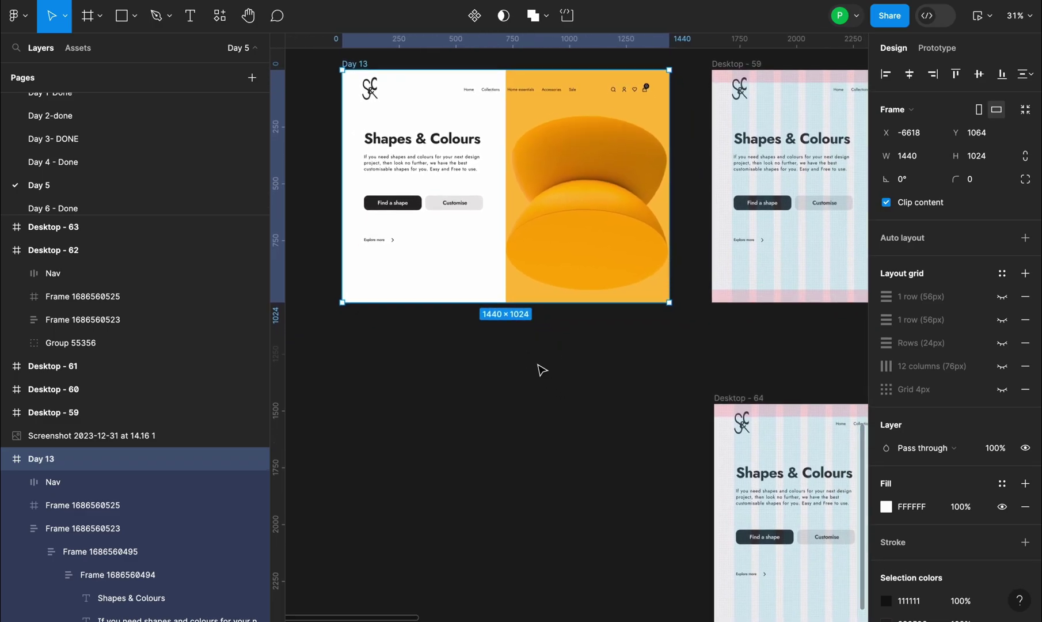
Step: Create a blank Desktop 1440×1024 frame from the Frame tool presets
click(100, 18)
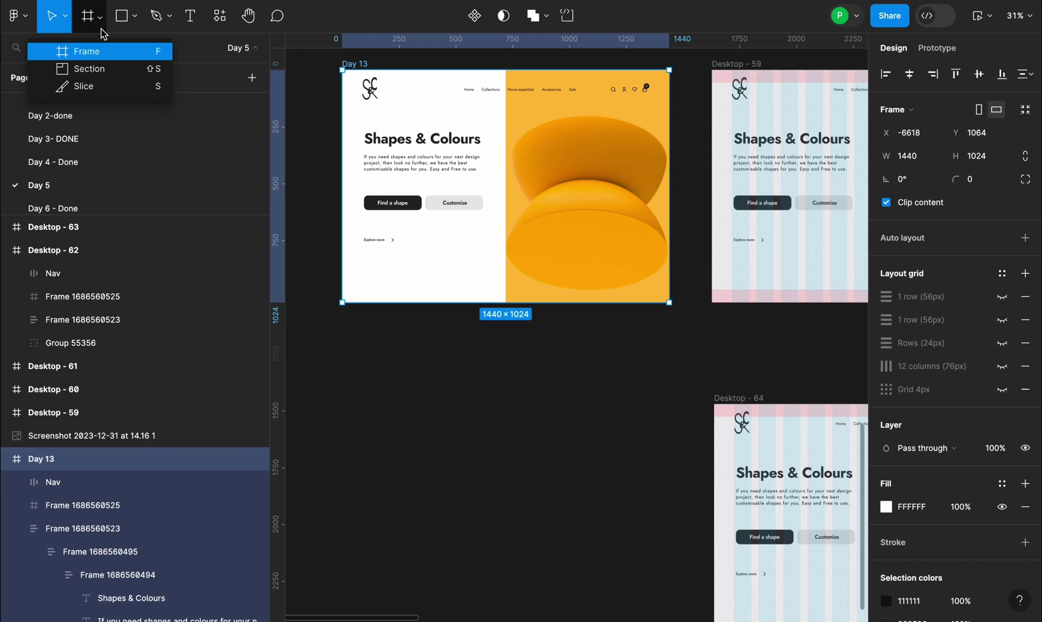
click(112, 53)
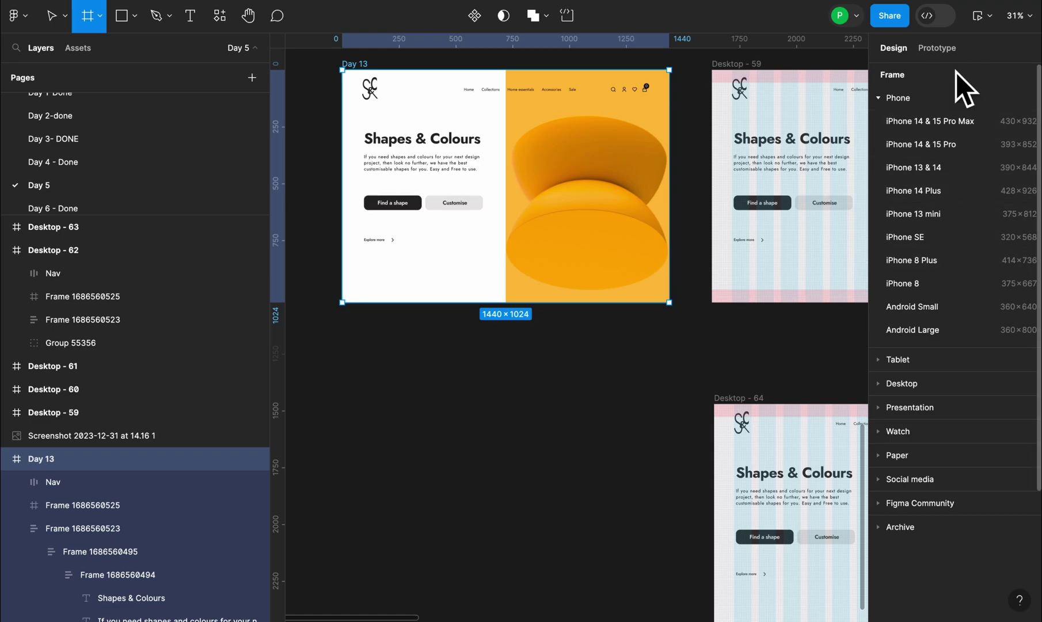
click(878, 98)
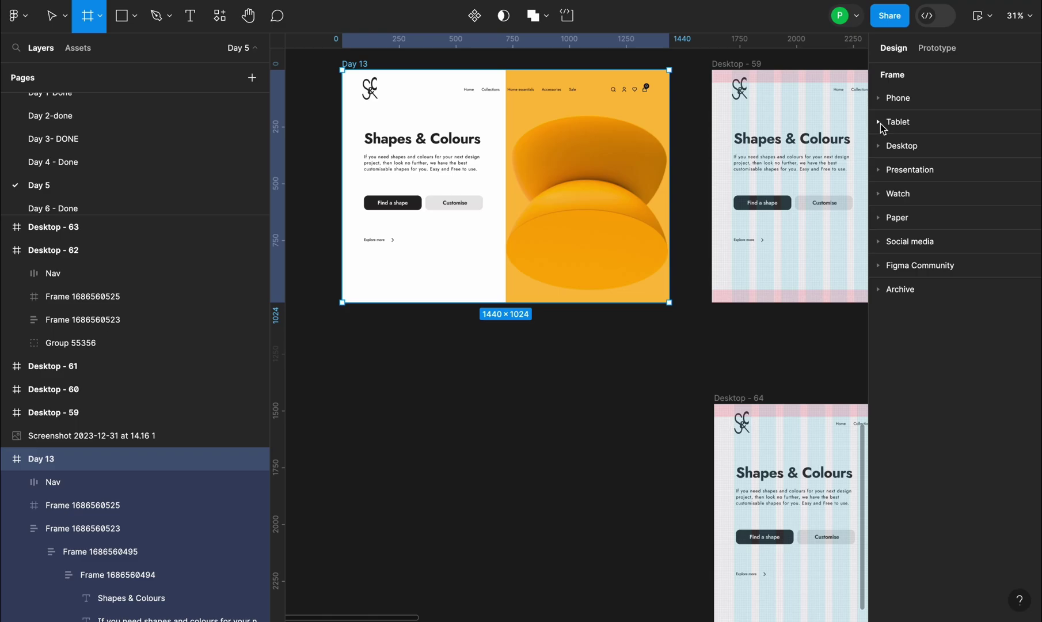
click(881, 145)
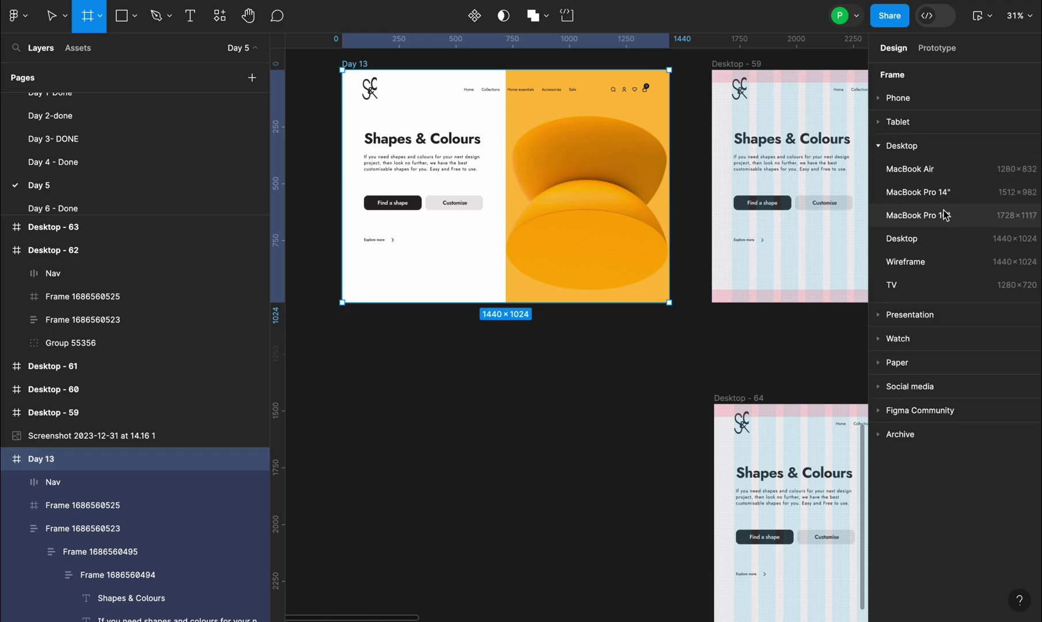
click(921, 240)
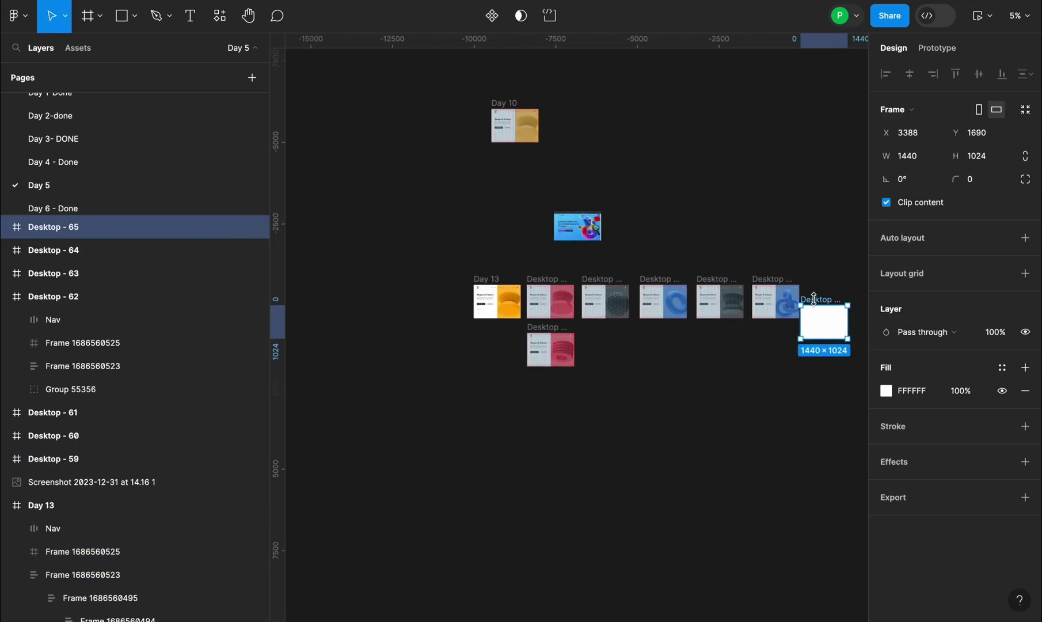
Step: Move the new frame left of Day 13, fit both in view, and select Day 13's S&C logo
scroll(814, 298, down, 3)
drag(815, 309, 528, 314)
scroll(528, 314, up, 10)
drag(673, 412, 598, 426)
scroll(624, 345, down, 1)
drag(773, 142, 705, 139)
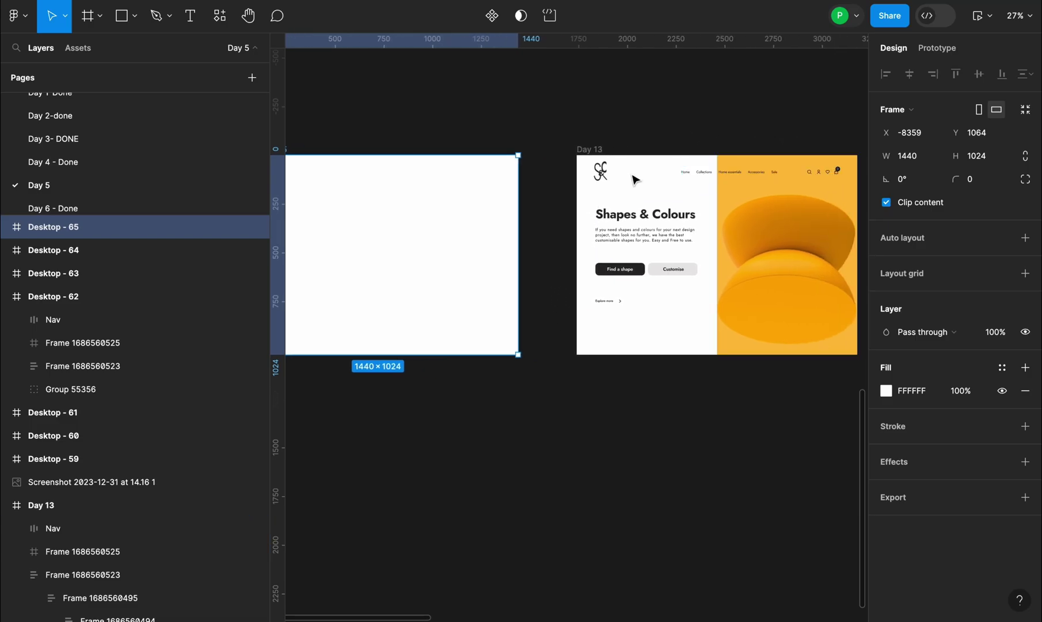
click(601, 172)
Step: Paste the copied S&C logo into the top-left of Desktop - 65
scroll(602, 173, up, 10)
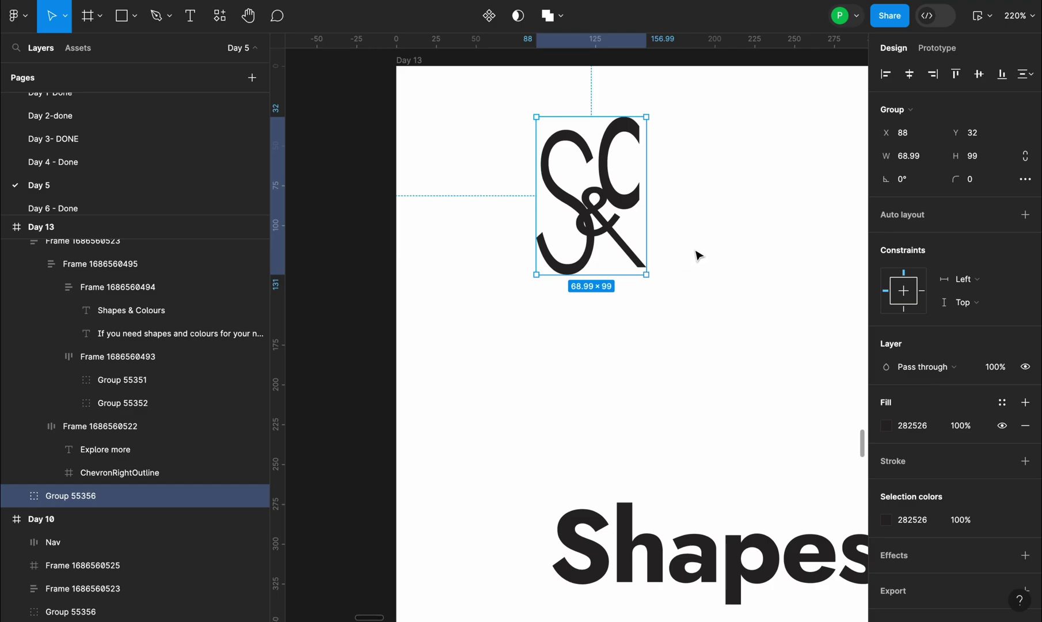
scroll(688, 257, down, 10)
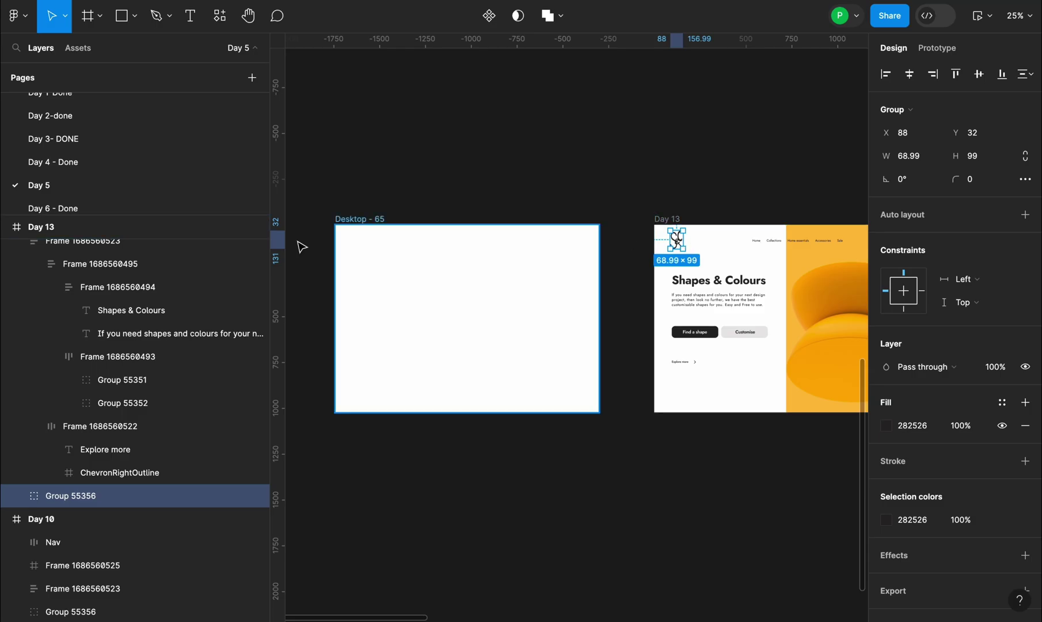
click(342, 220)
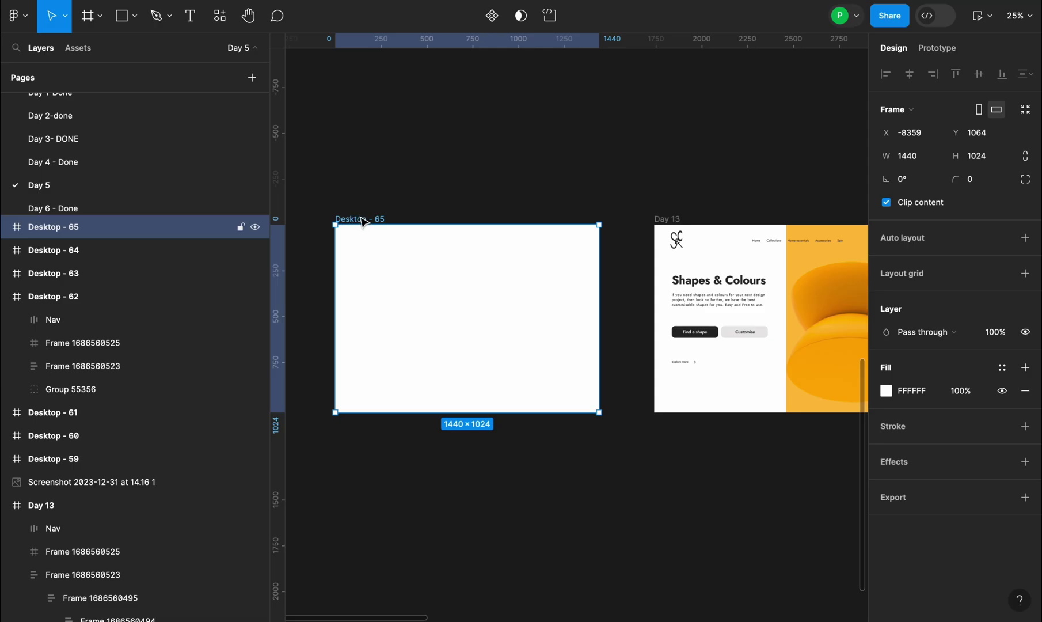
key(super+v)
click(392, 204)
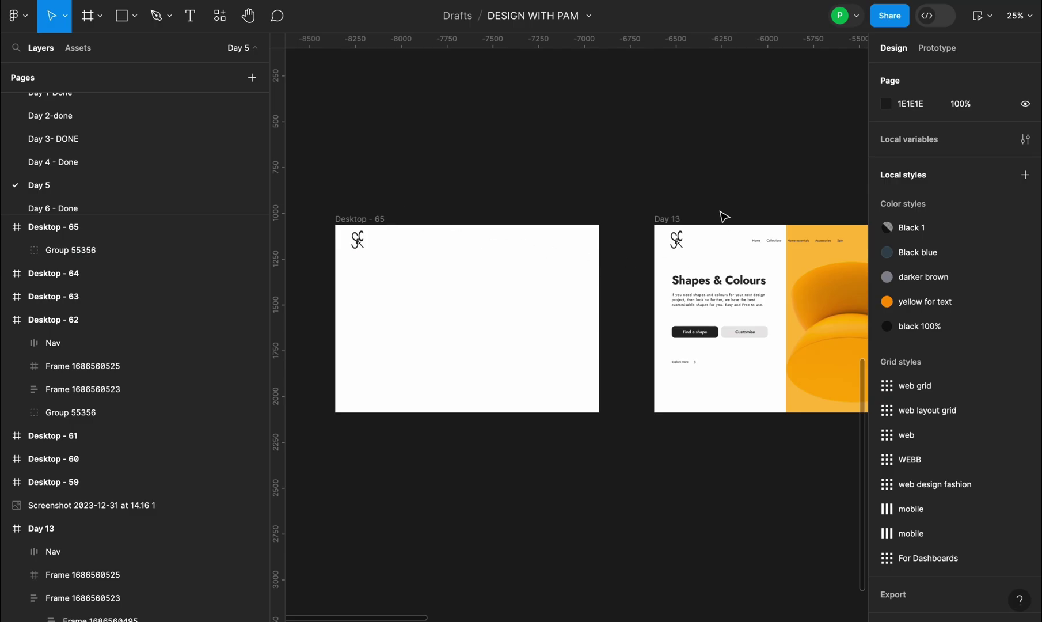
Step: Copy Day 13's navigation bar and select Desktop - 65 to receive it
click(777, 235)
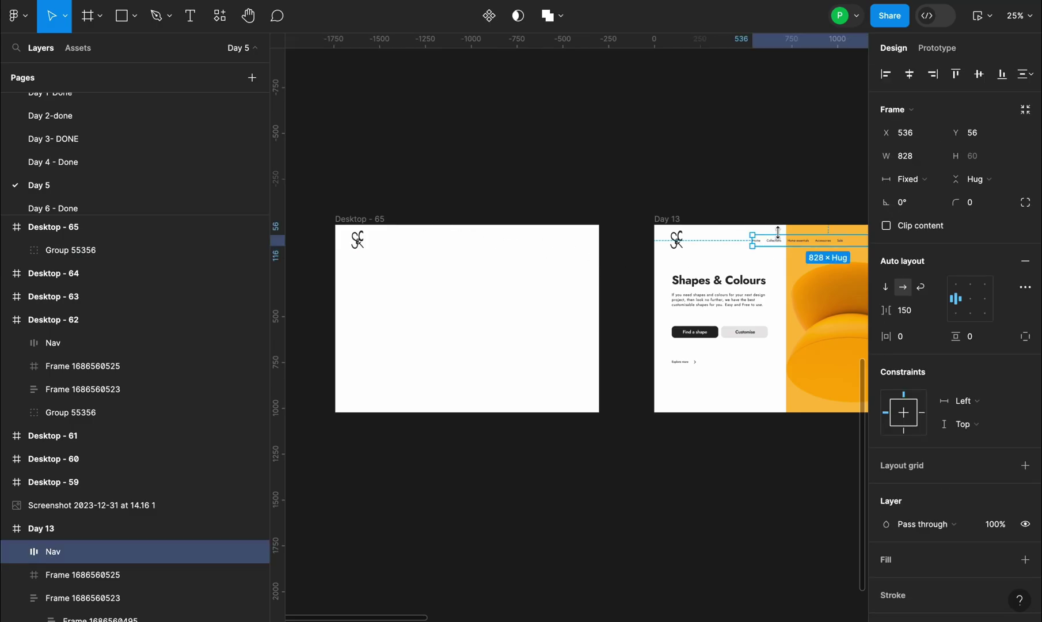
scroll(619, 219, down, 2)
scroll(639, 244, up, 4)
scroll(638, 245, up, 3)
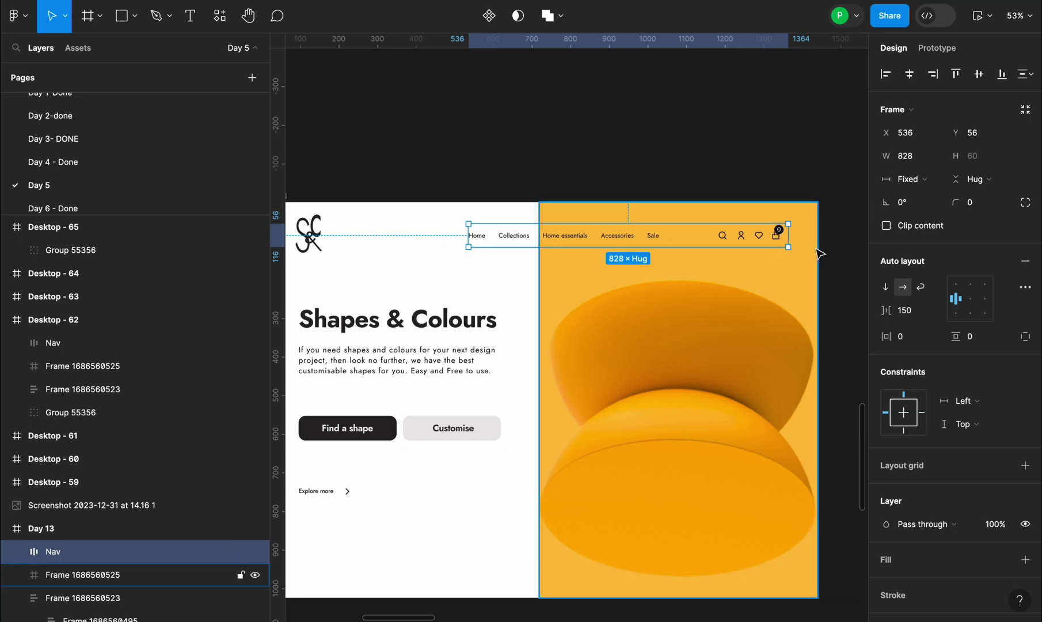
scroll(809, 241, down, 5)
click(467, 230)
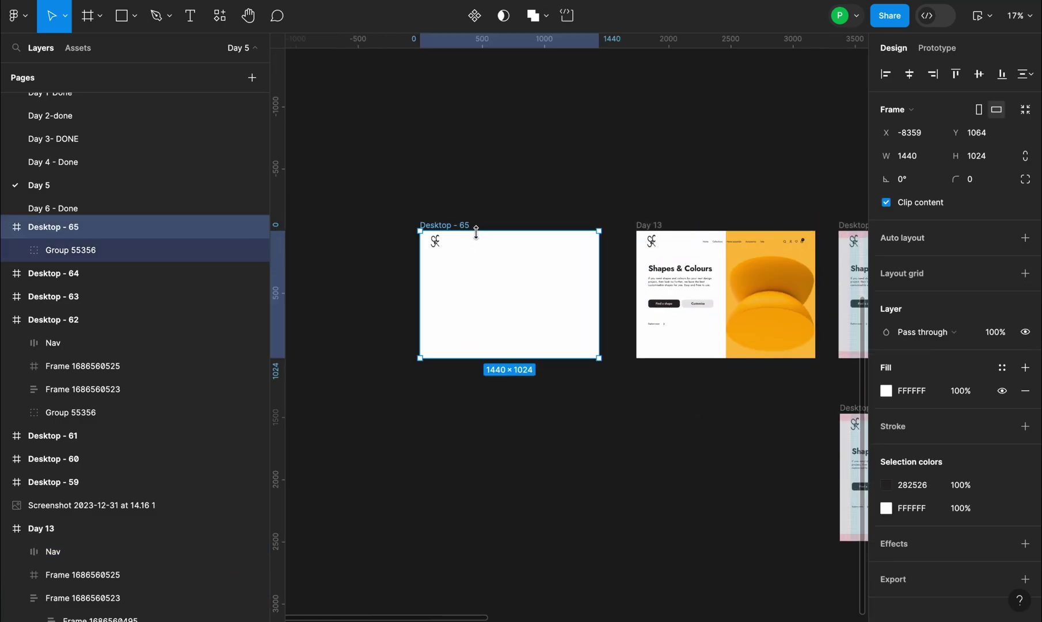
Step: Paste the navigation bar into Desktop - 65
key(ctrl+v)
scroll(461, 239, up, 3)
click(504, 212)
scroll(472, 195, down, 1)
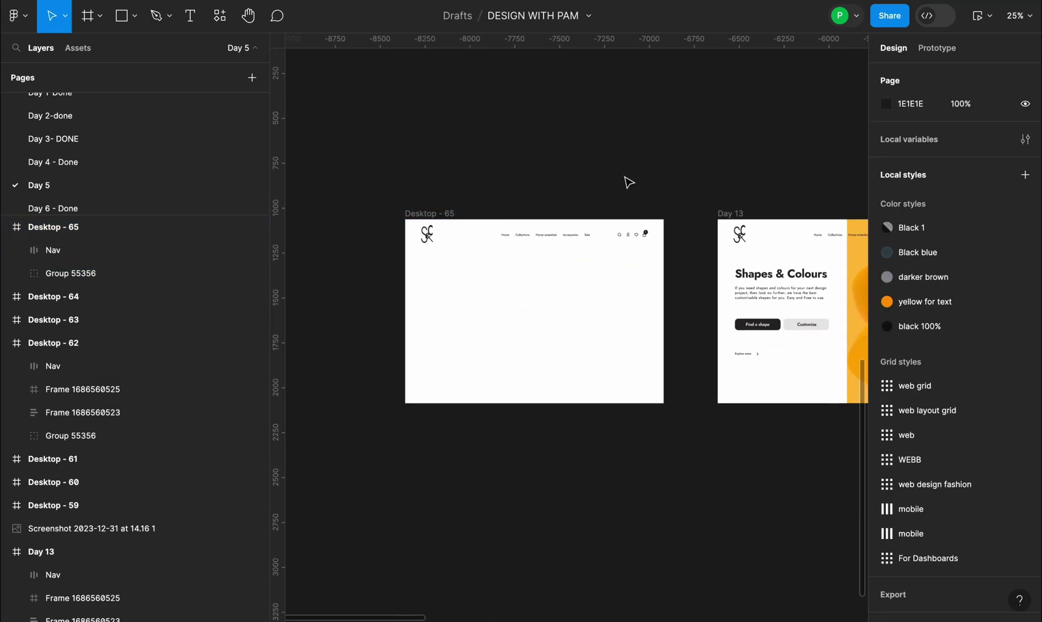
scroll(631, 179, right, 3)
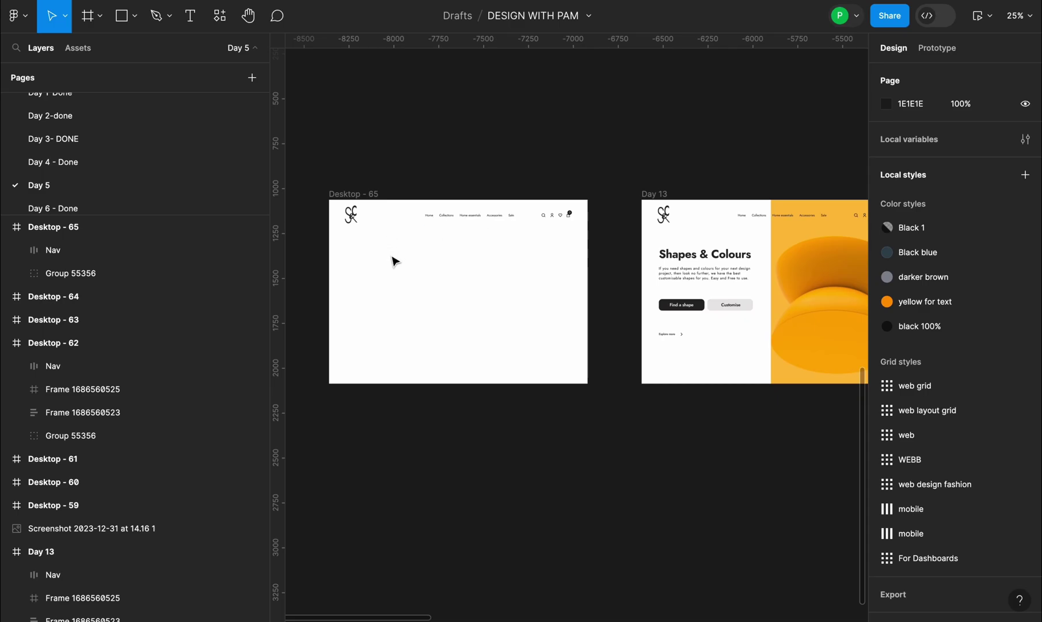
Step: Add a 'Shapes and Colours' text heading below the logo in Desktop - 65
key(t)
click(375, 254)
scroll(368, 268, up, 5)
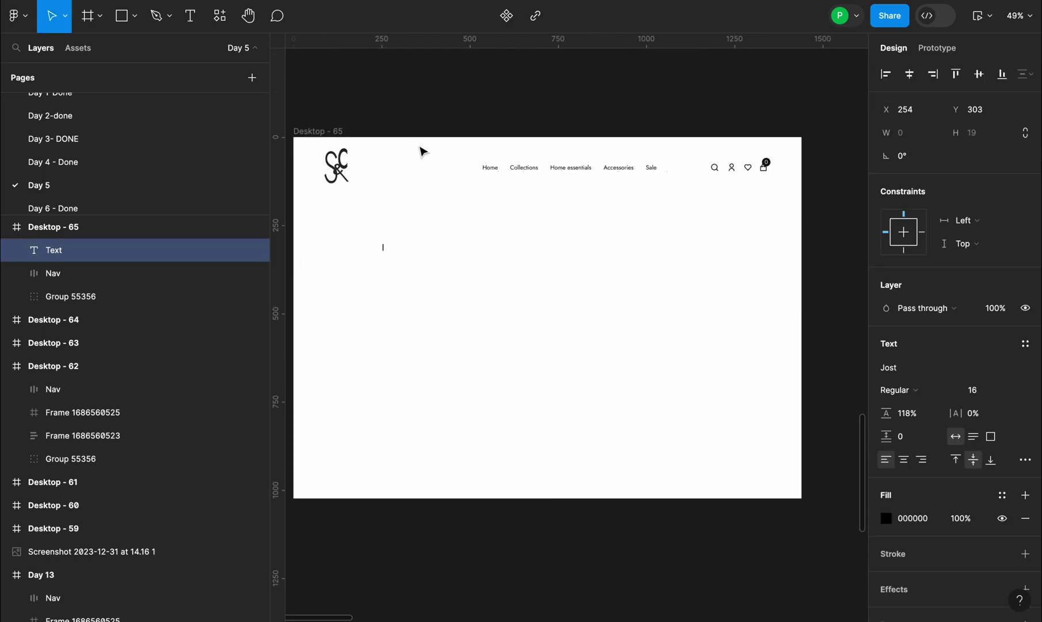
scroll(403, 230, down, 6)
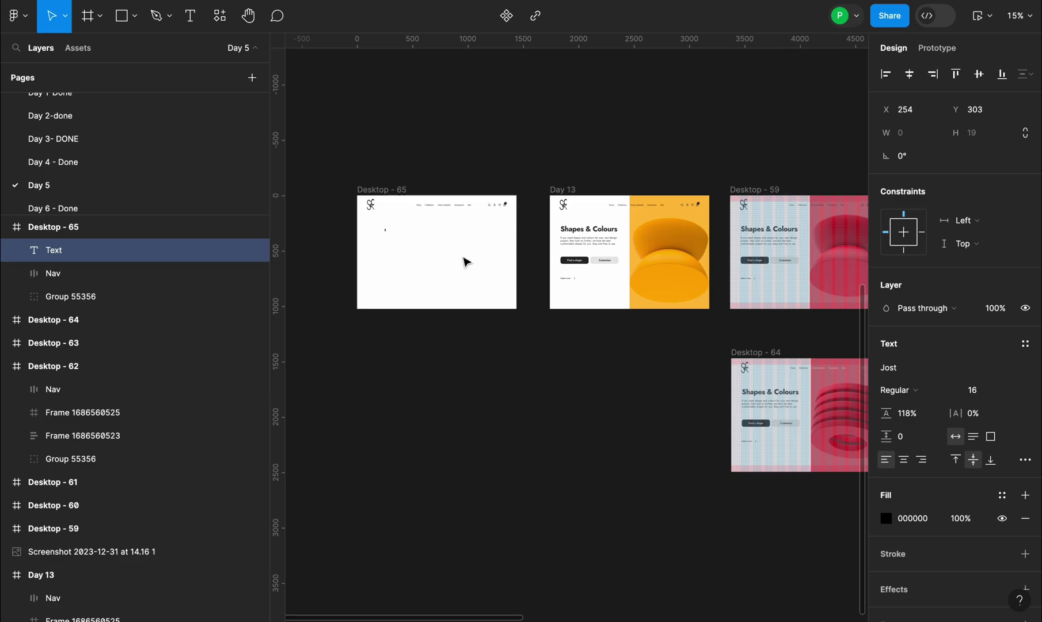
scroll(433, 278, down, 3)
scroll(406, 260, up, 5)
scroll(406, 261, up, 5)
key(Caps_Lock)
text(Shapes and Colours)
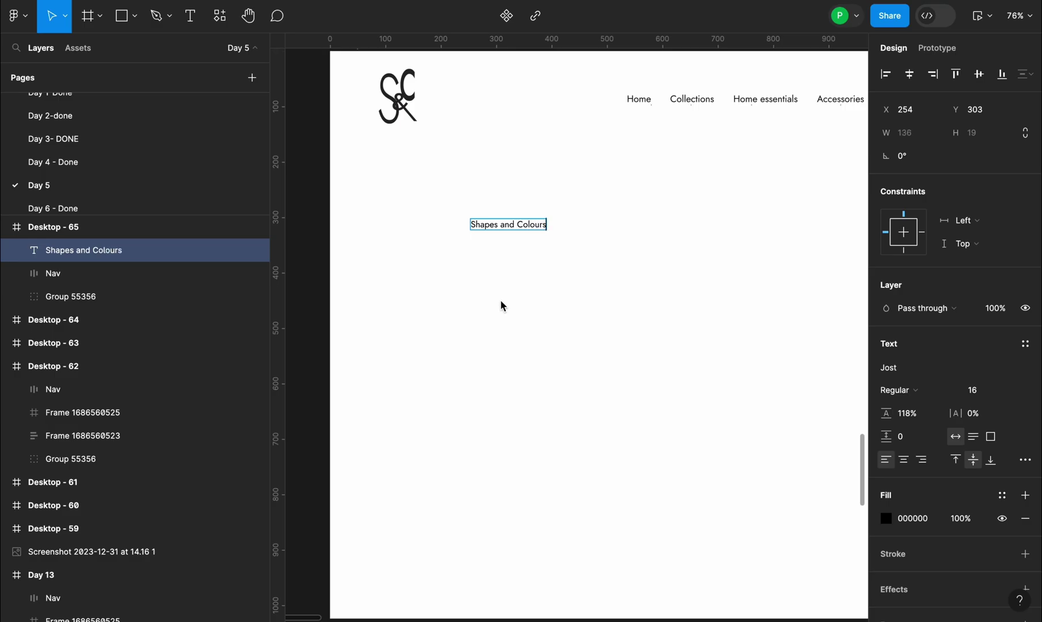
key(Escape)
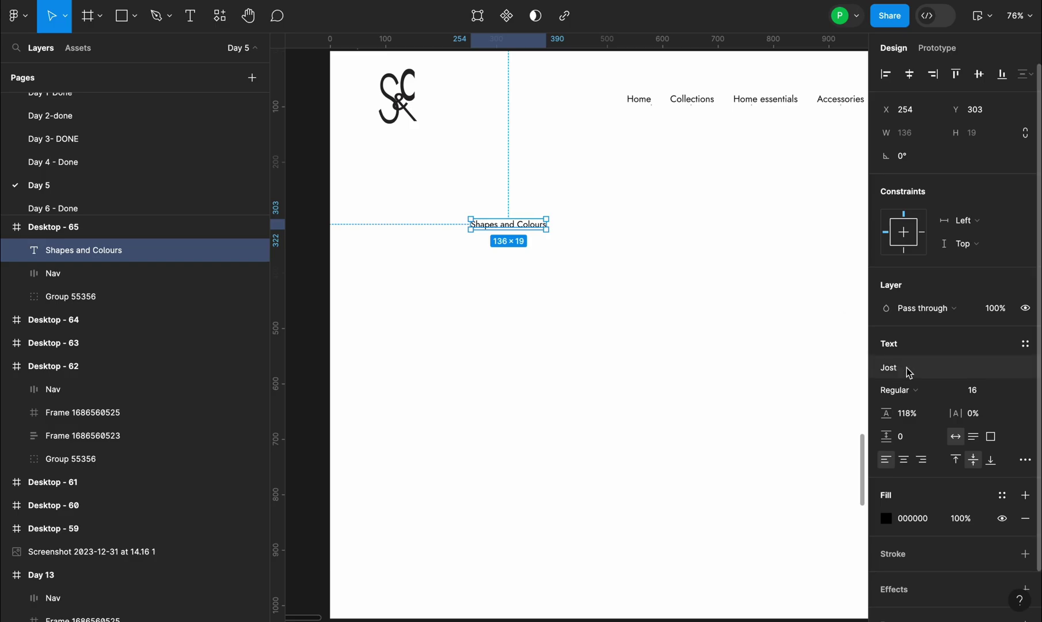
Step: Make the heading 64 px Bold and move it to the frame's left margin
click(1007, 392)
click(1009, 392)
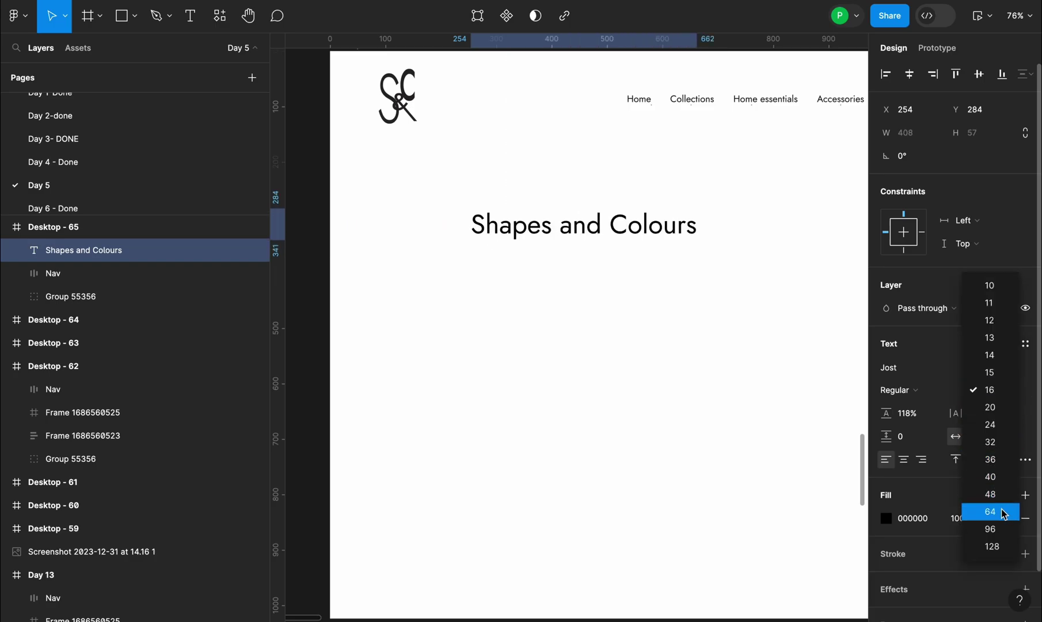
click(999, 511)
click(932, 391)
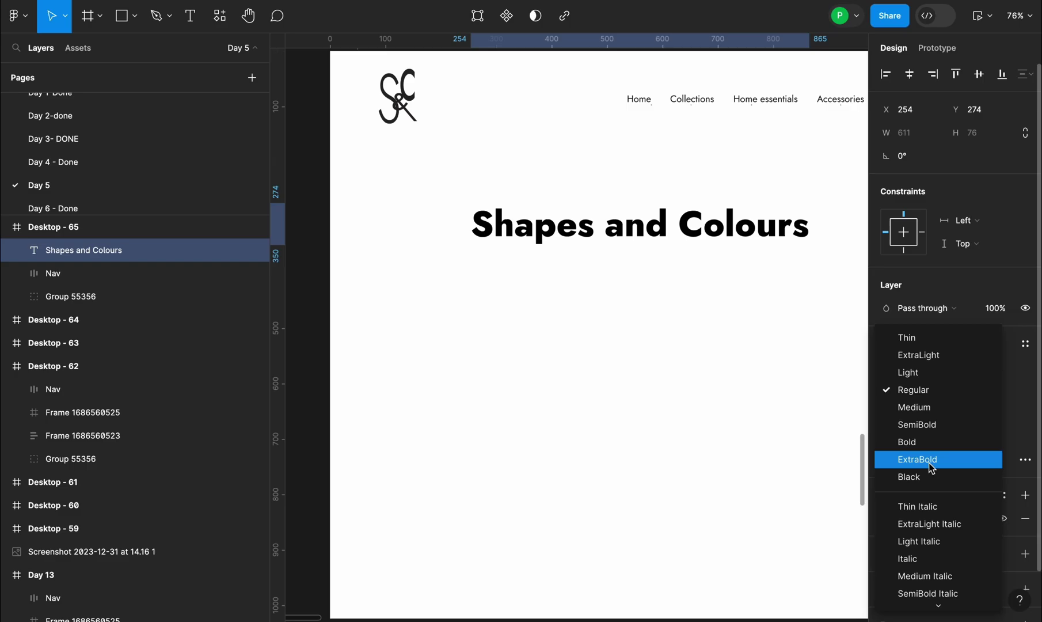
click(896, 441)
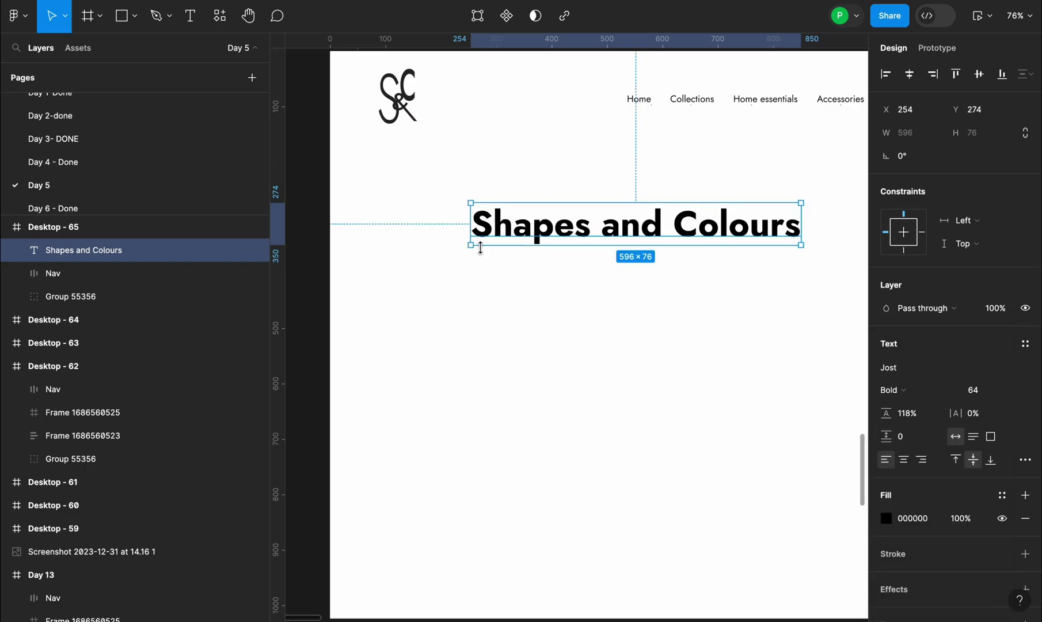
key(minus)
drag(551, 239, 506, 239)
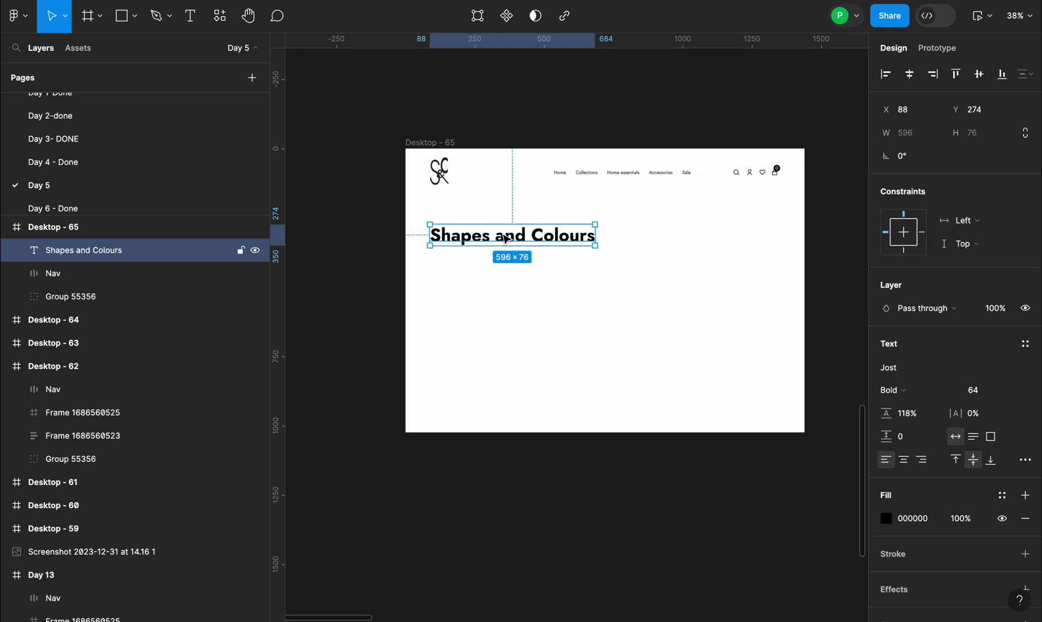
Step: Apply the 'web design fashion' grid style to Desktop - 65 and detach it into separate grids
click(446, 143)
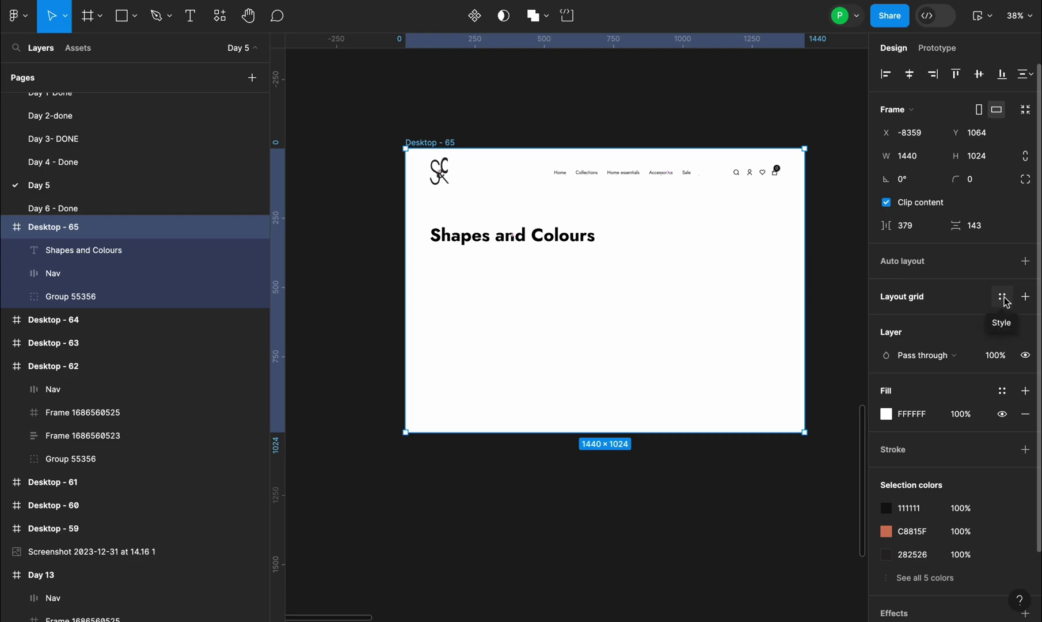
click(1003, 297)
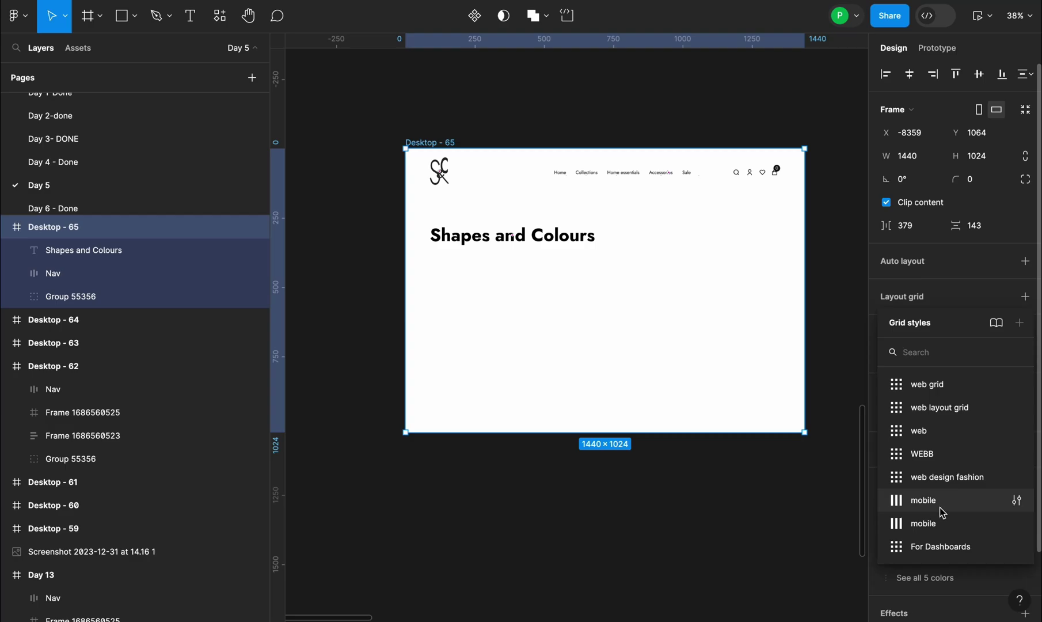
click(950, 479)
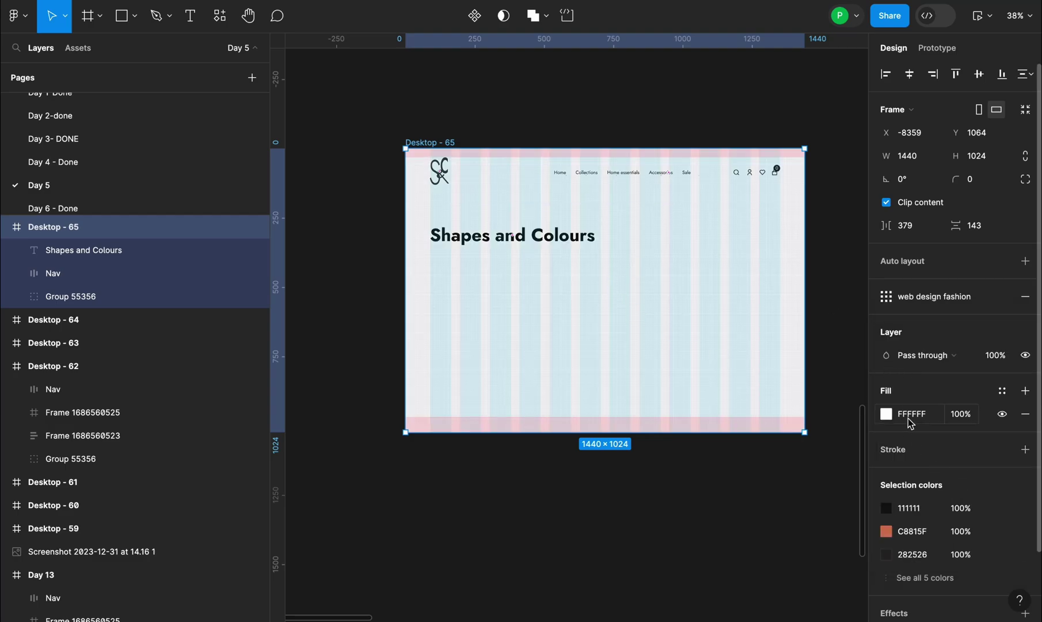
click(1002, 297)
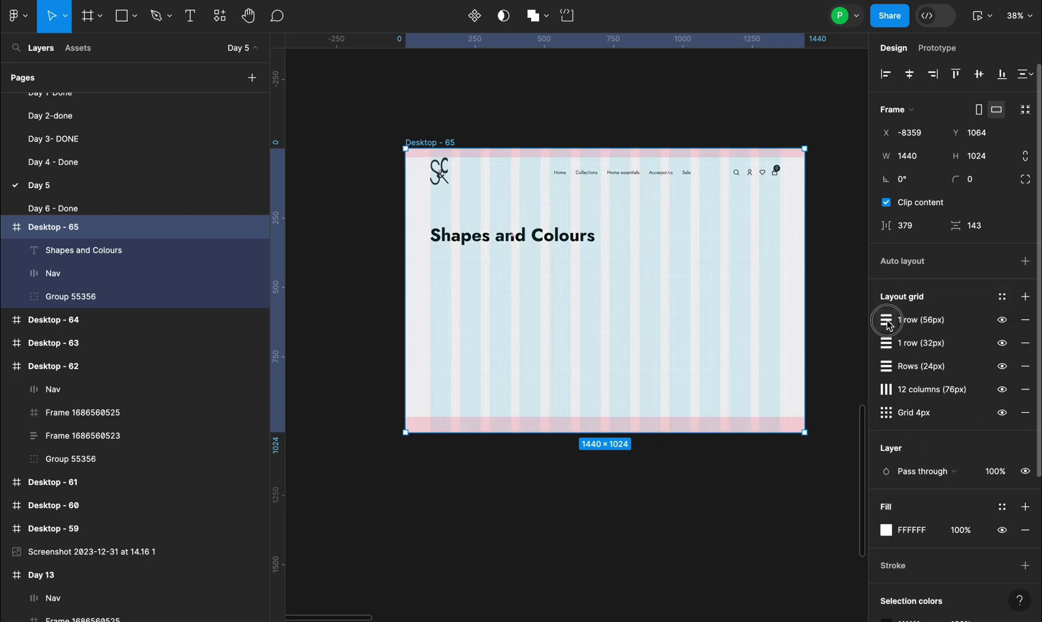
Step: Review the 56px, 32px and 24px row grids, the 12-column grid and the 4px grid
click(886, 319)
click(886, 344)
click(888, 367)
click(886, 389)
click(886, 412)
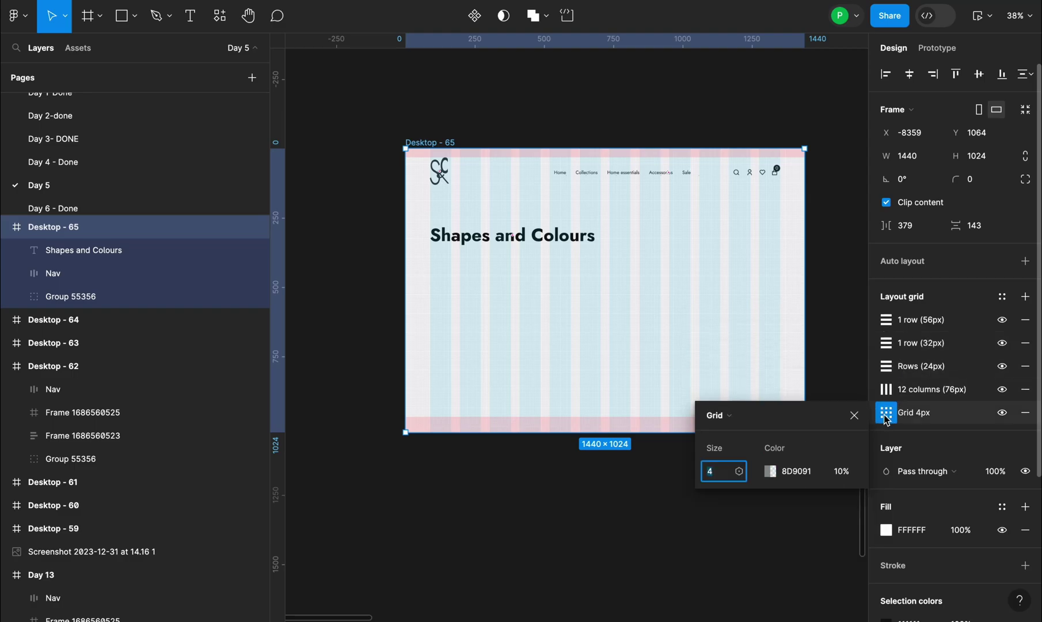
click(862, 358)
scroll(619, 214, up, 2)
click(531, 244)
Step: Replace 'and' with '&' so the heading reads 'Shapes & Colours'
scroll(486, 251, down, 4)
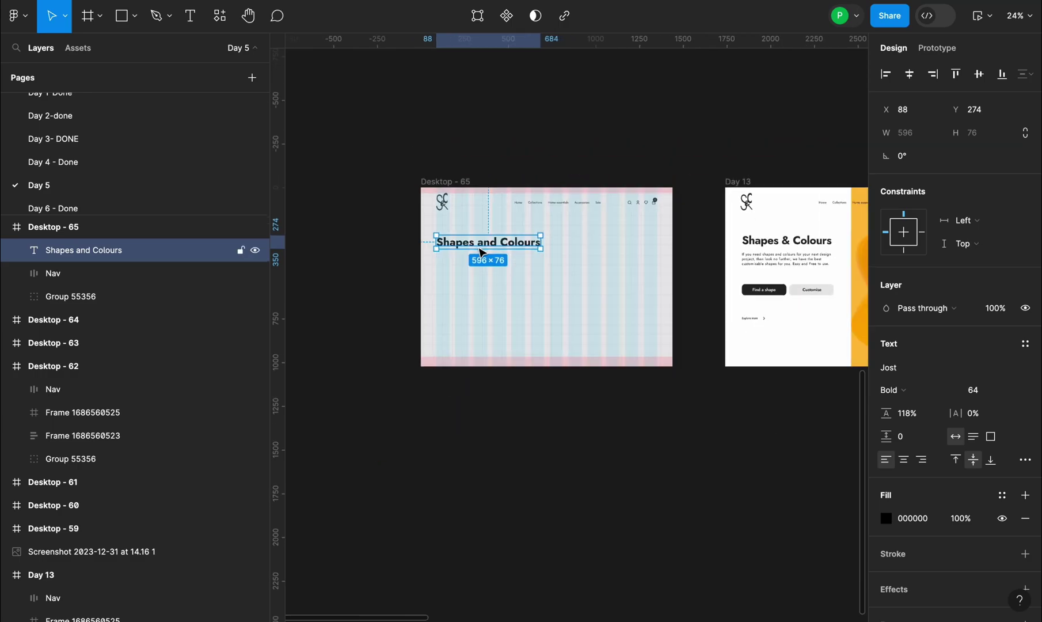
double_click(491, 242)
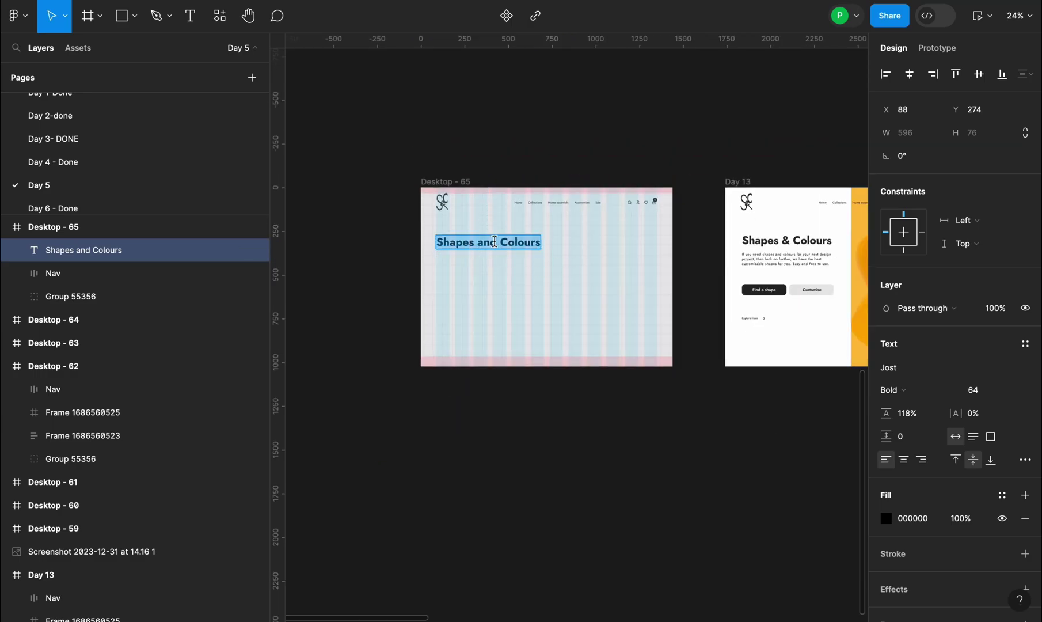
click(495, 242)
key(BackSpace)
key(BackSpace)
key(BackSpace)
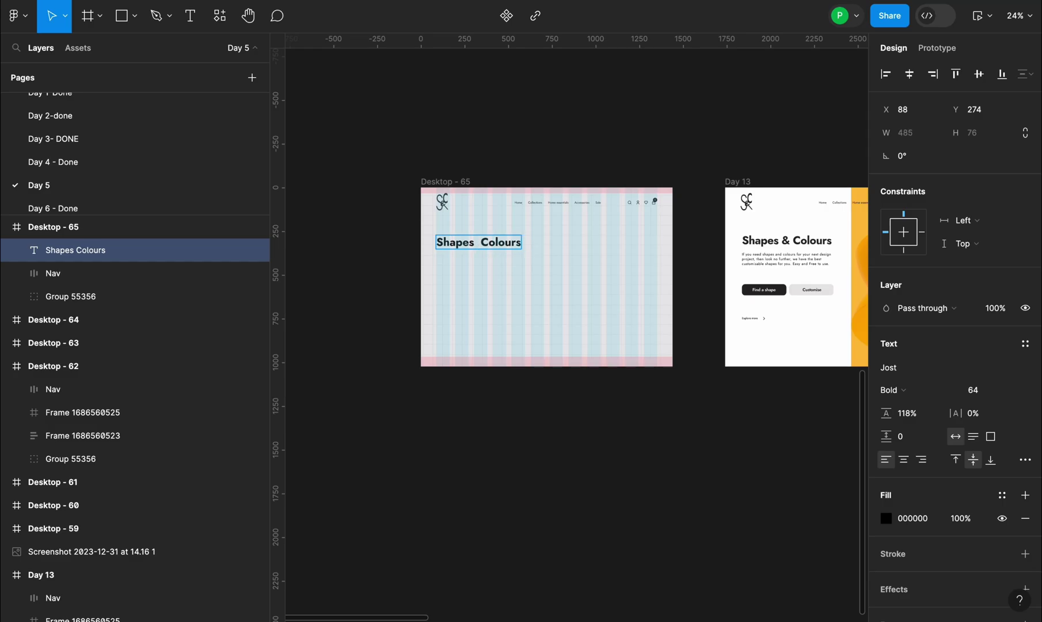
text(&)
key(Escape)
click(496, 297)
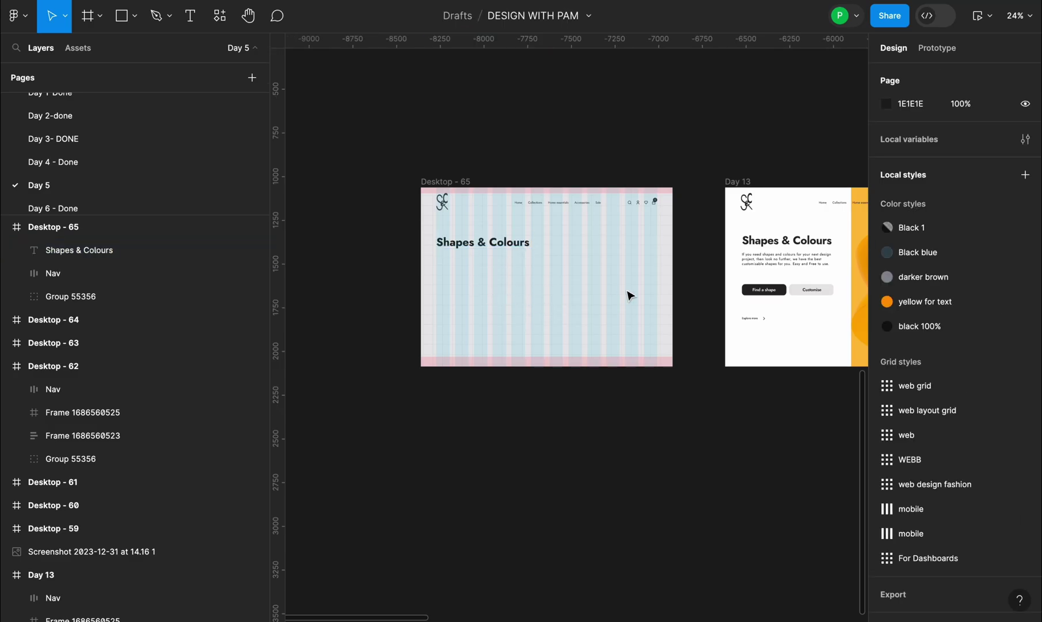
Step: Copy the Day 13 intro paragraph into a new text box below the heading
double_click(776, 260)
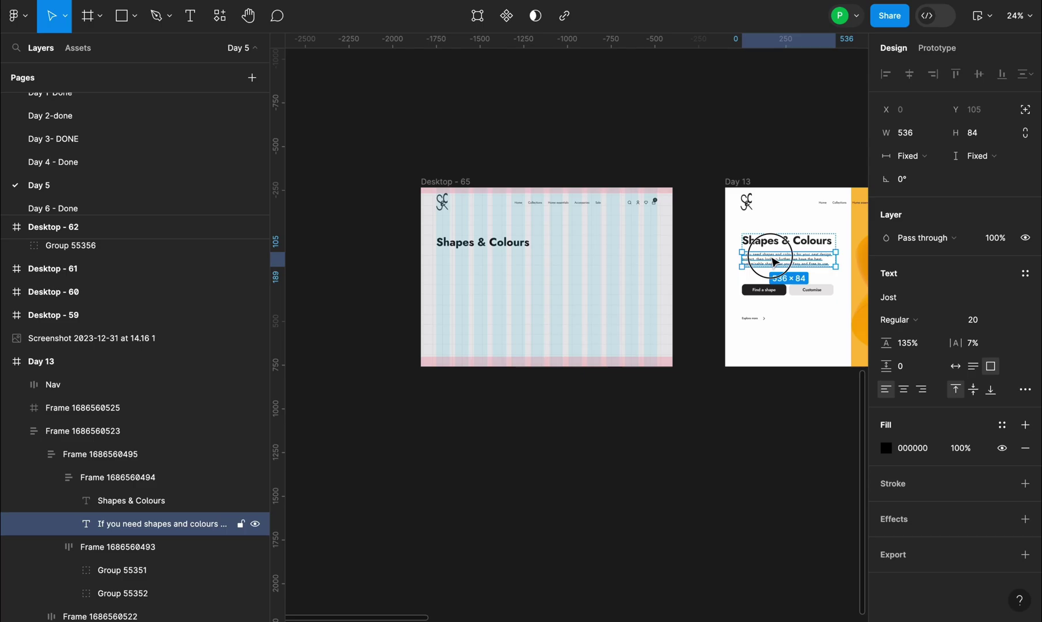
double_click(770, 257)
key(ctrl+c)
scroll(478, 274, up, 3)
click(477, 270)
key(t)
scroll(425, 255, up, 5)
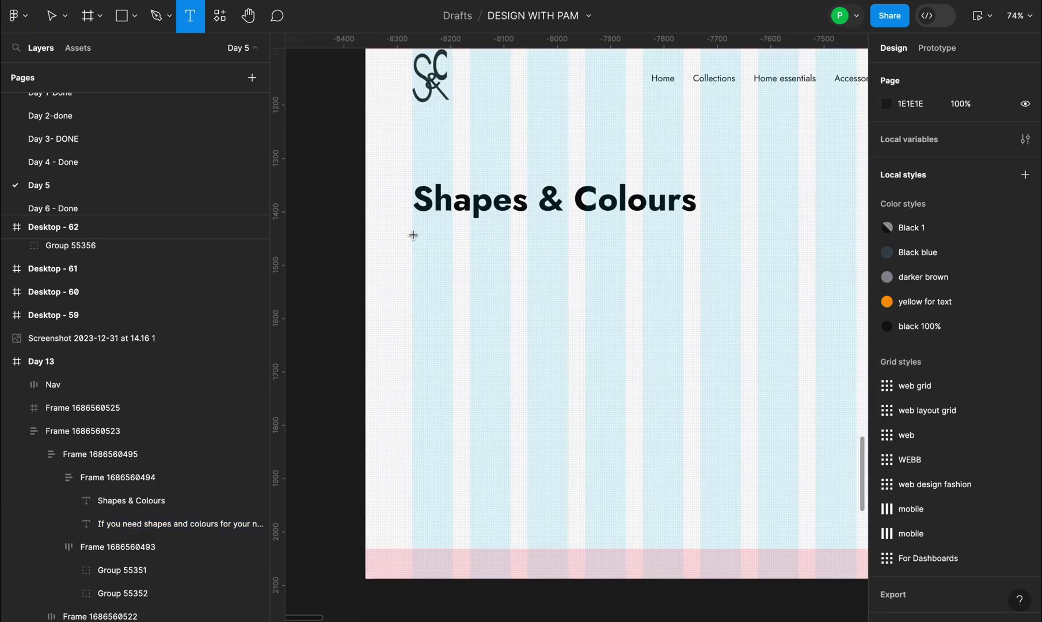
drag(412, 235, 683, 293)
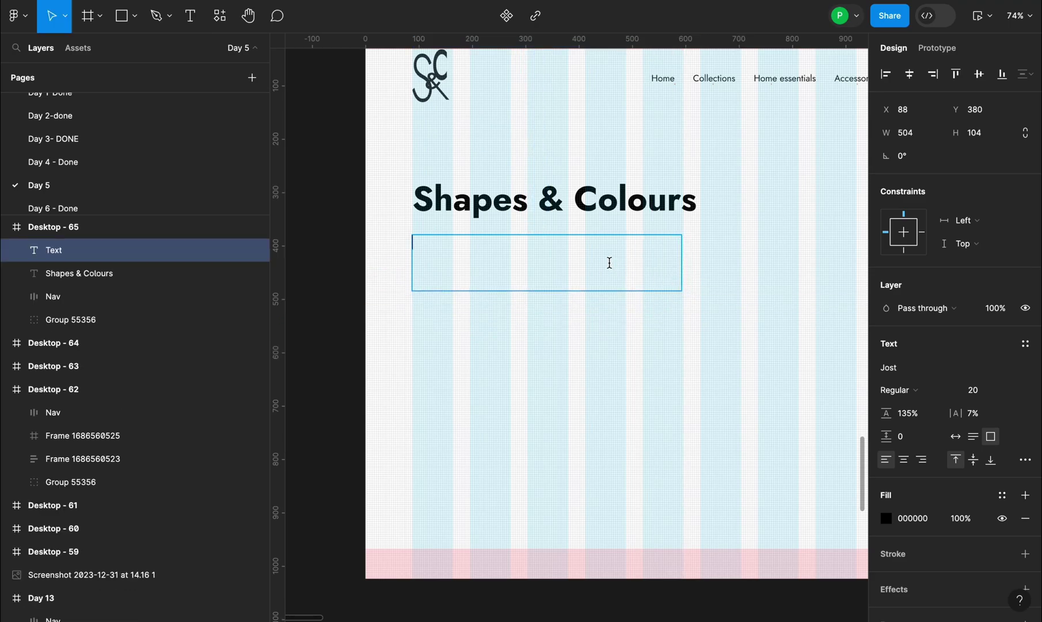
key(ctrl+v)
key(Escape)
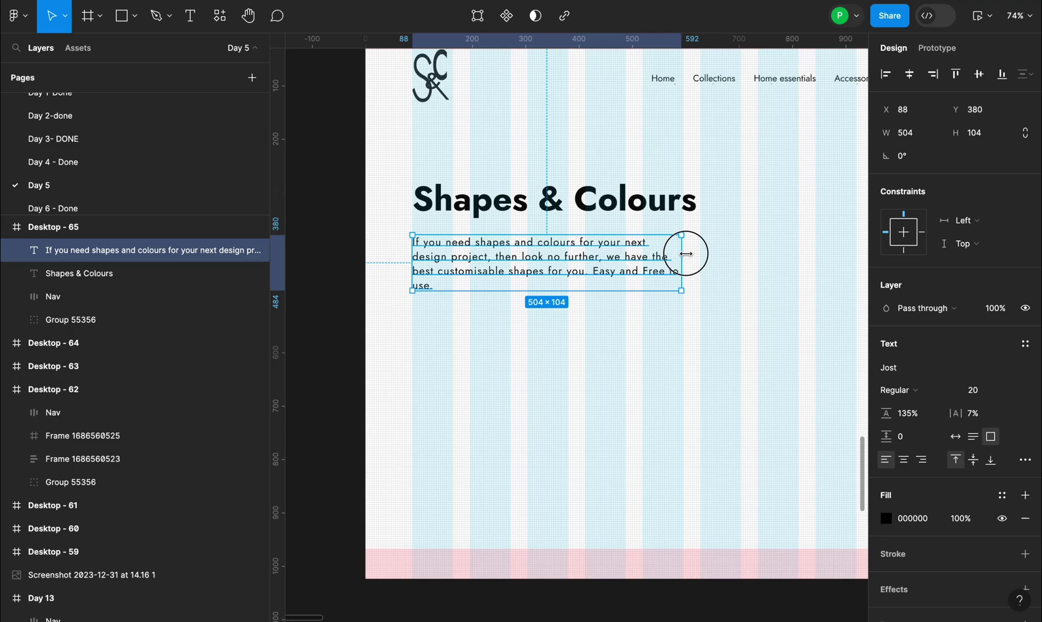
Step: Widen the paragraph so it wraps after 'design' and nudge it slightly lower
drag(686, 254, 700, 251)
click(744, 266)
click(624, 262)
drag(603, 256, 612, 286)
click(604, 214)
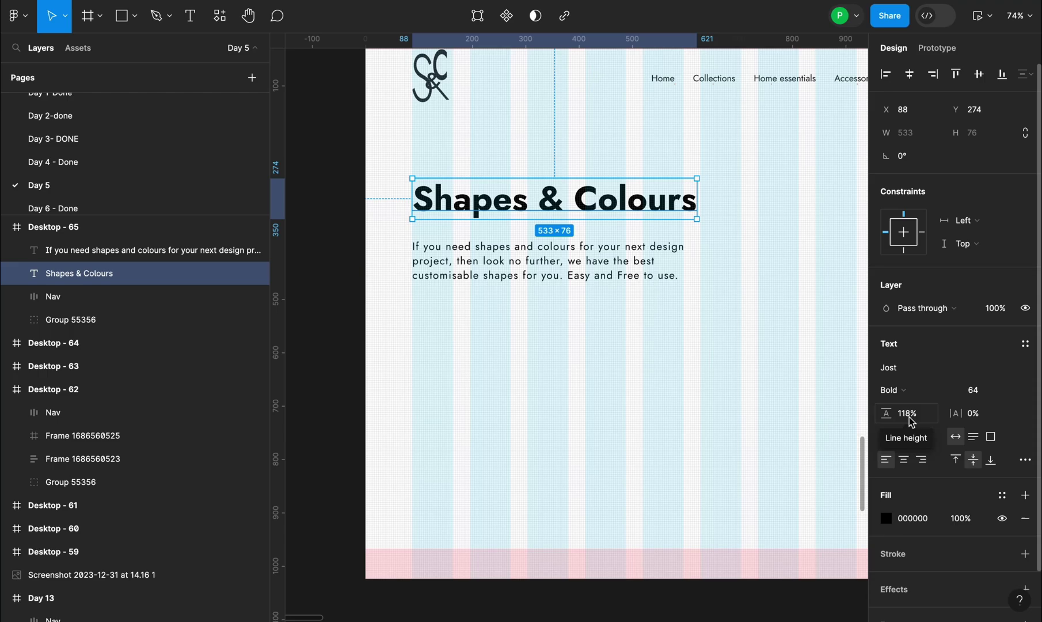
Step: Set the heading's letter spacing to -2% and narrow the paragraph box to 504 wide
drag(956, 414, 954, 414)
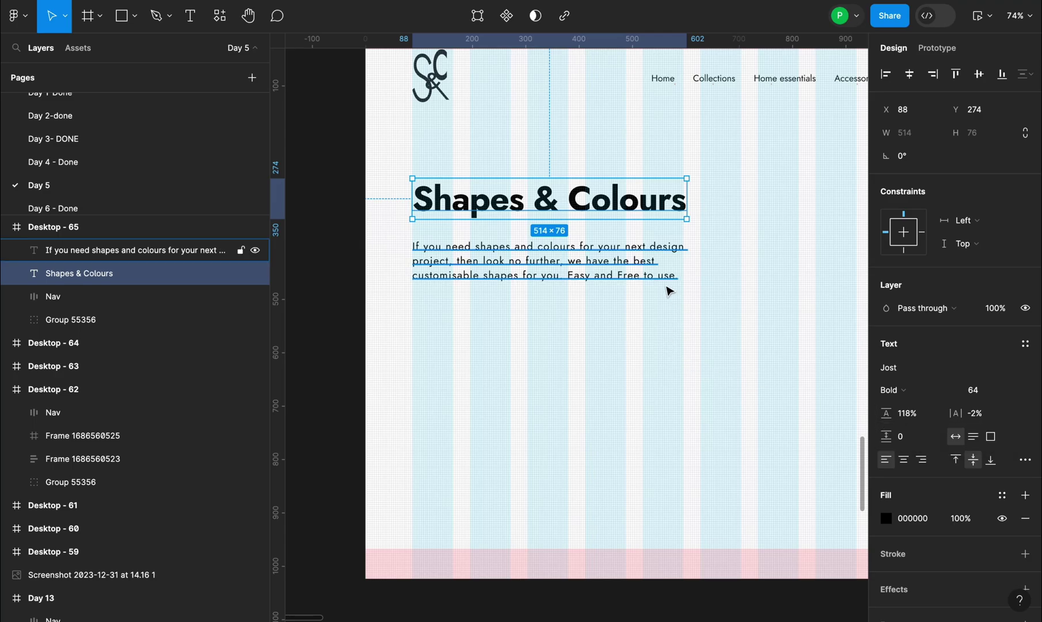
click(693, 275)
drag(700, 259, 649, 295)
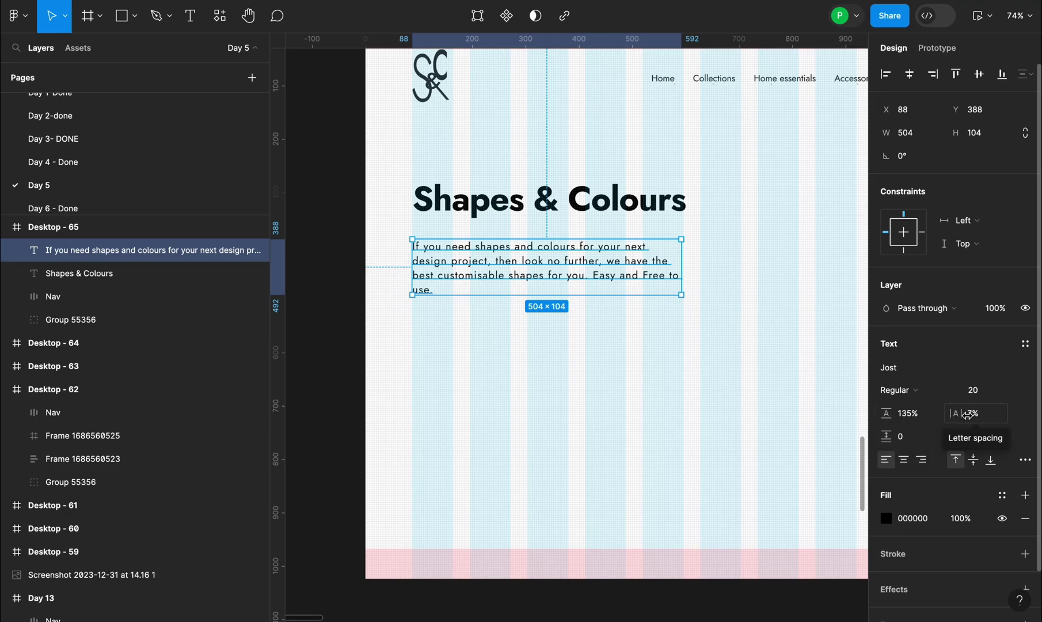
drag(956, 413, 959, 412)
Step: Widen the intro paragraph to 532 so it wraps onto three lines
click(644, 328)
scroll(609, 320, down, 5)
scroll(512, 329, right, 3)
click(375, 303)
drag(440, 302, 442, 303)
click(475, 333)
click(414, 309)
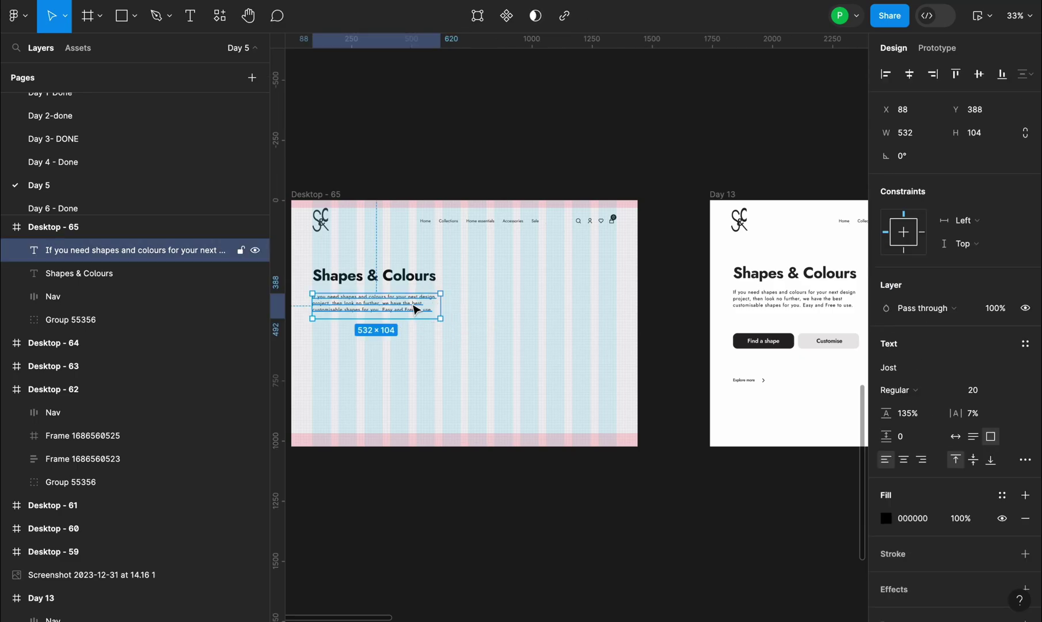
Step: Wrap the heading and intro paragraph together in a vertical auto layout frame with Shift+A
shift+click(406, 278)
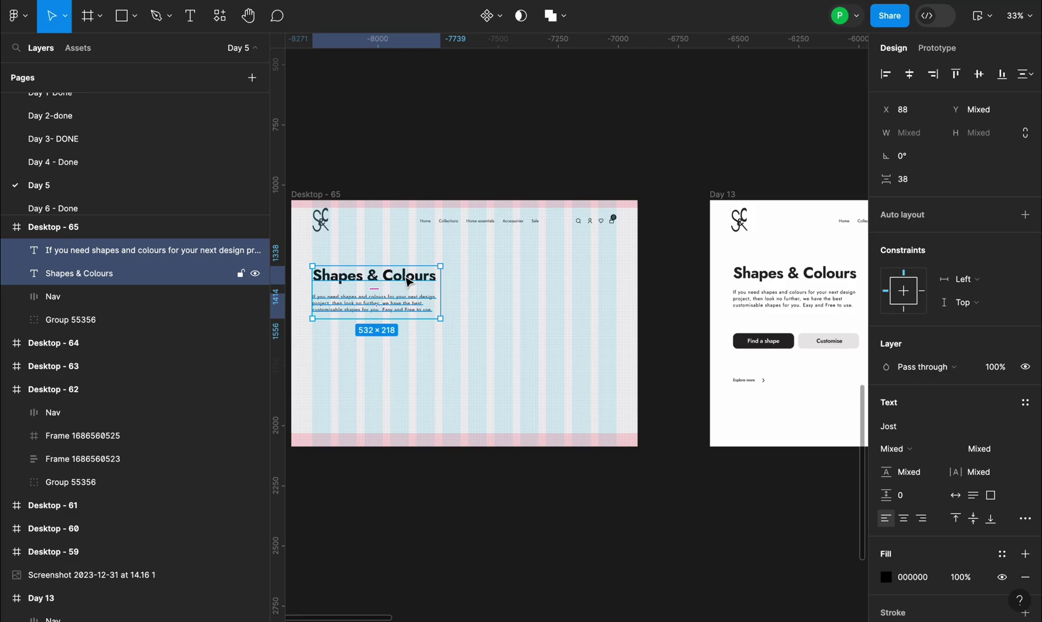
key(shift+a)
drag(477, 319, 551, 316)
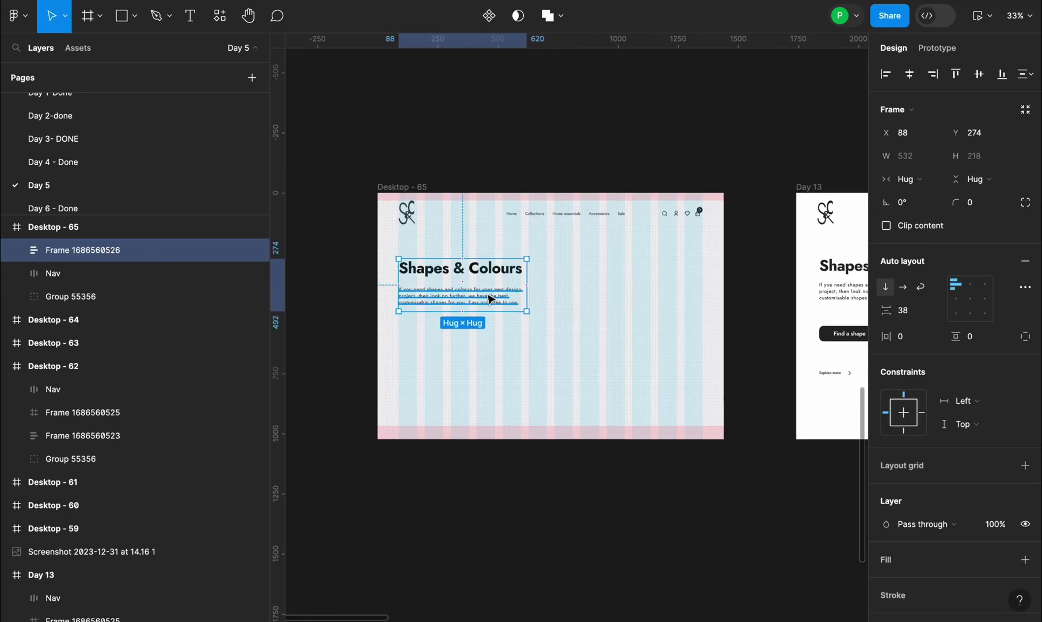
scroll(470, 291, right, 1)
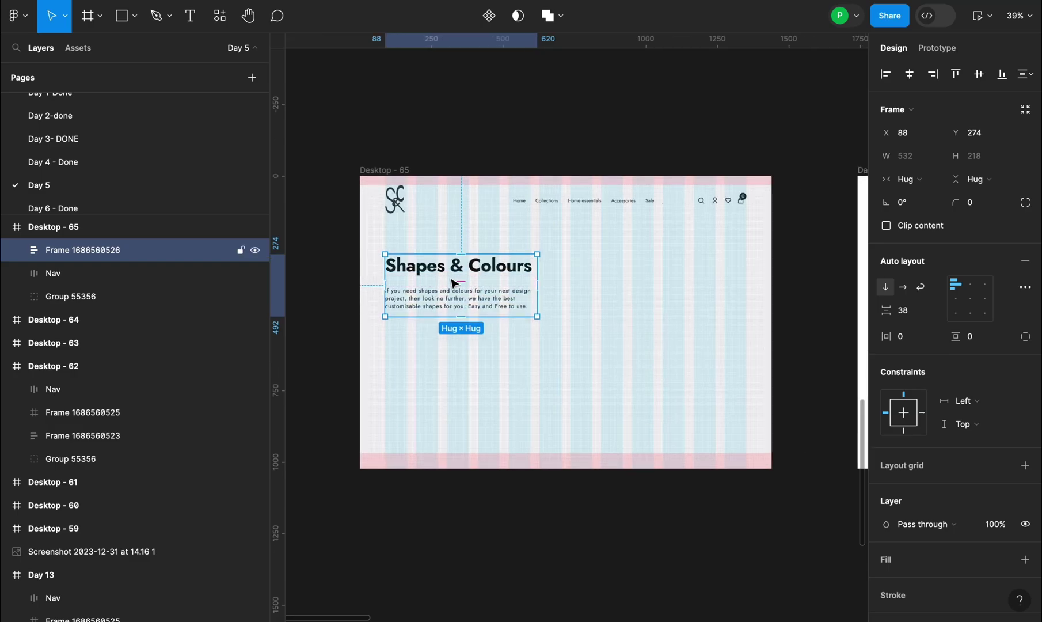
scroll(461, 286, up, 5)
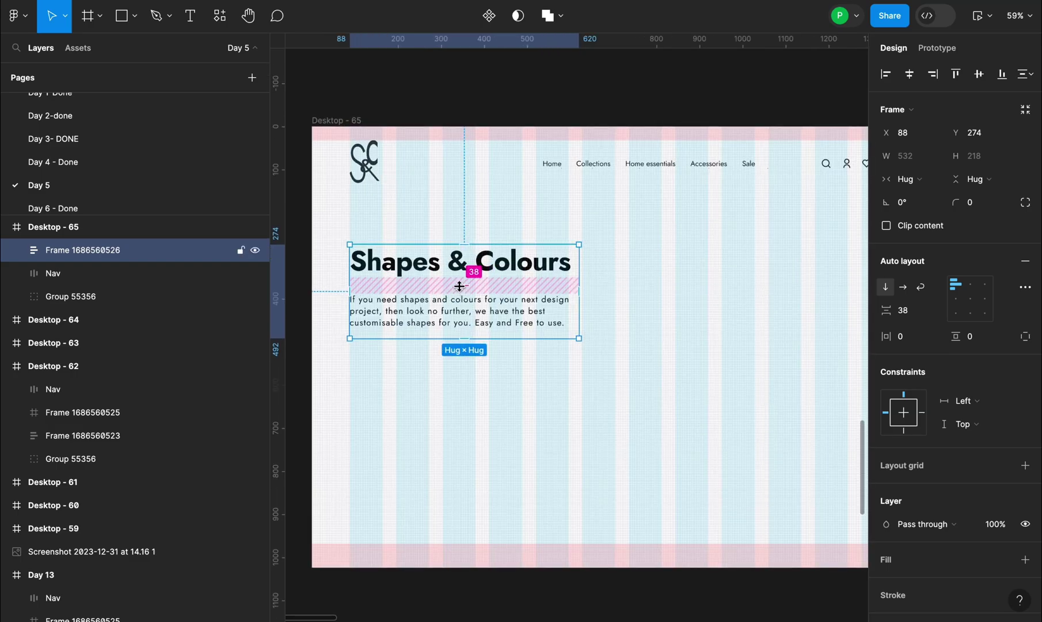
scroll(461, 284, up, 3)
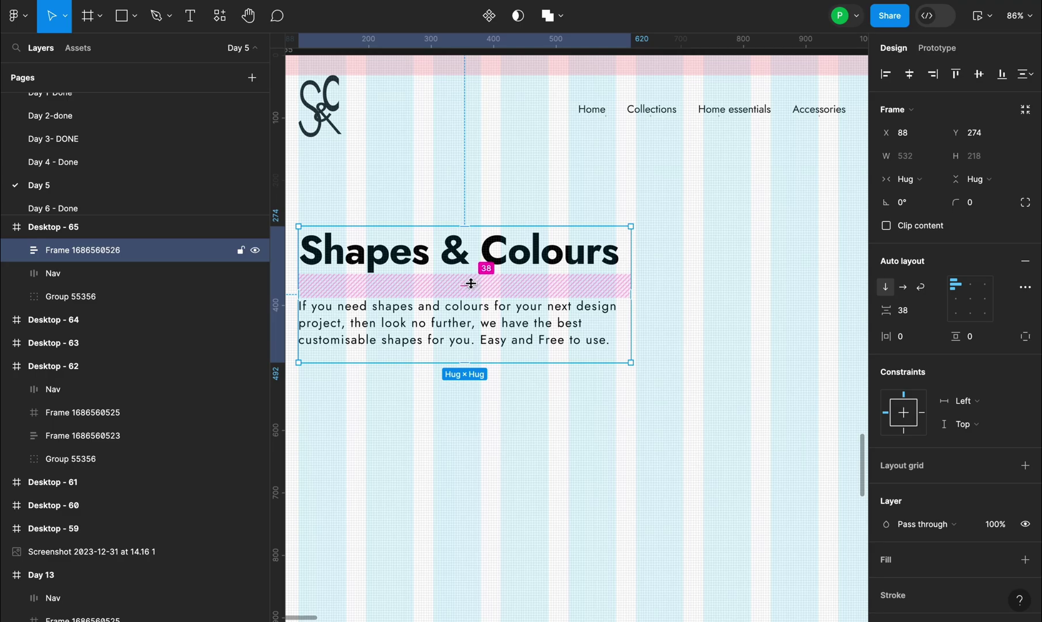
Step: Tighten the auto layout gap between heading and paragraph to 28
click(911, 315)
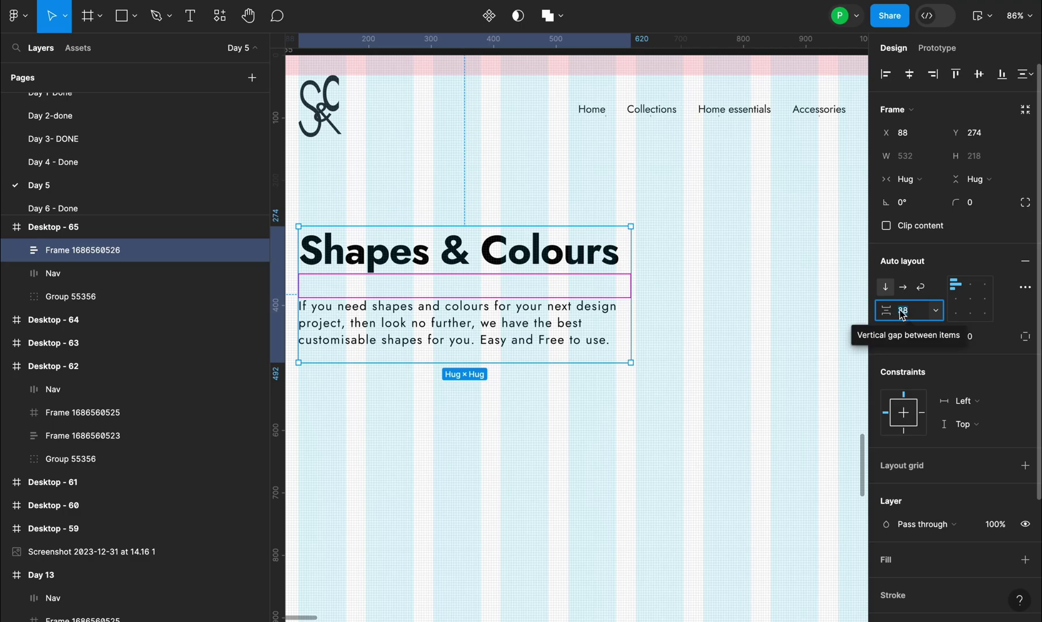
text(2)
key(Return)
click(760, 368)
scroll(518, 321, down, 5)
scroll(498, 349, down, 1)
scroll(537, 337, up, 3)
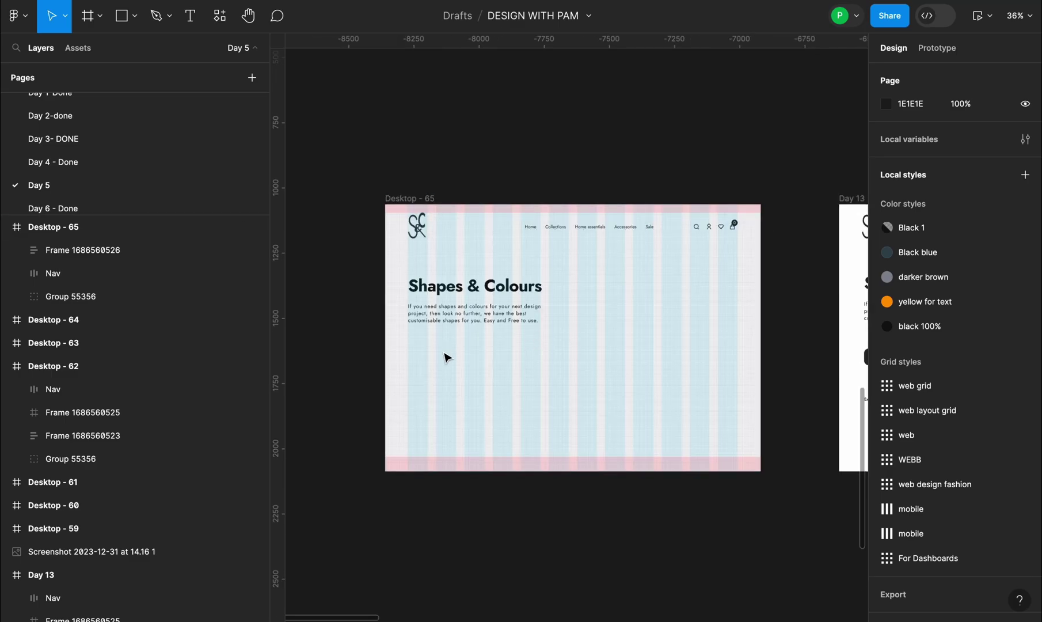
Step: Add a 'Find a shape' label under the paragraph and wrap it in an auto layout frame
key(t)
click(436, 362)
scroll(436, 371, down, 3)
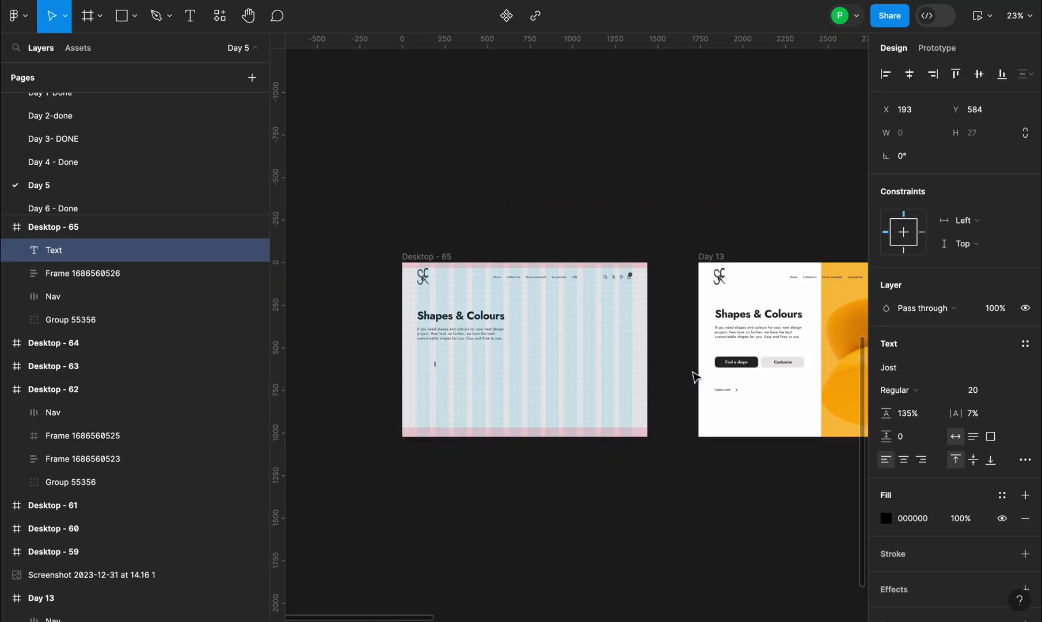
scroll(778, 370, up, 4)
scroll(780, 369, down, 4)
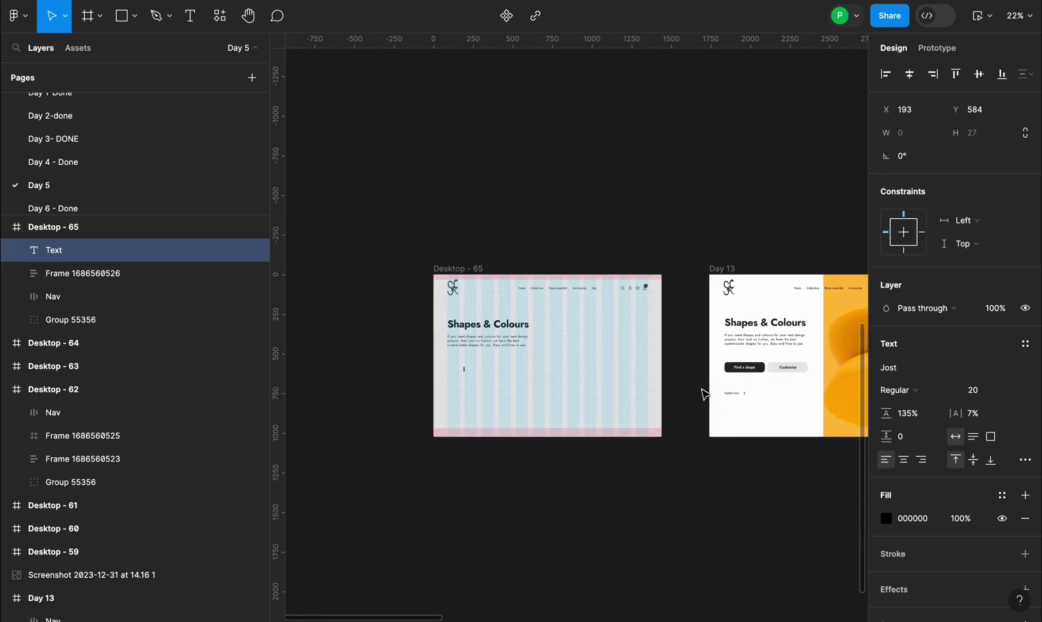
scroll(475, 382, up, 4)
scroll(476, 382, up, 5)
text(Find a s)
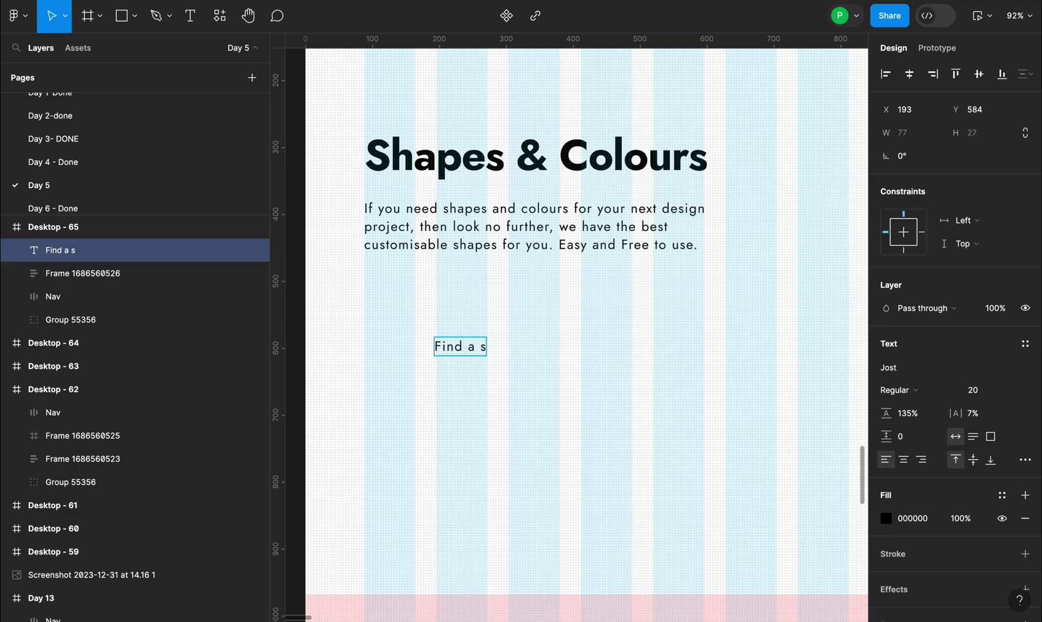
key(BackSpace)
text(shape)
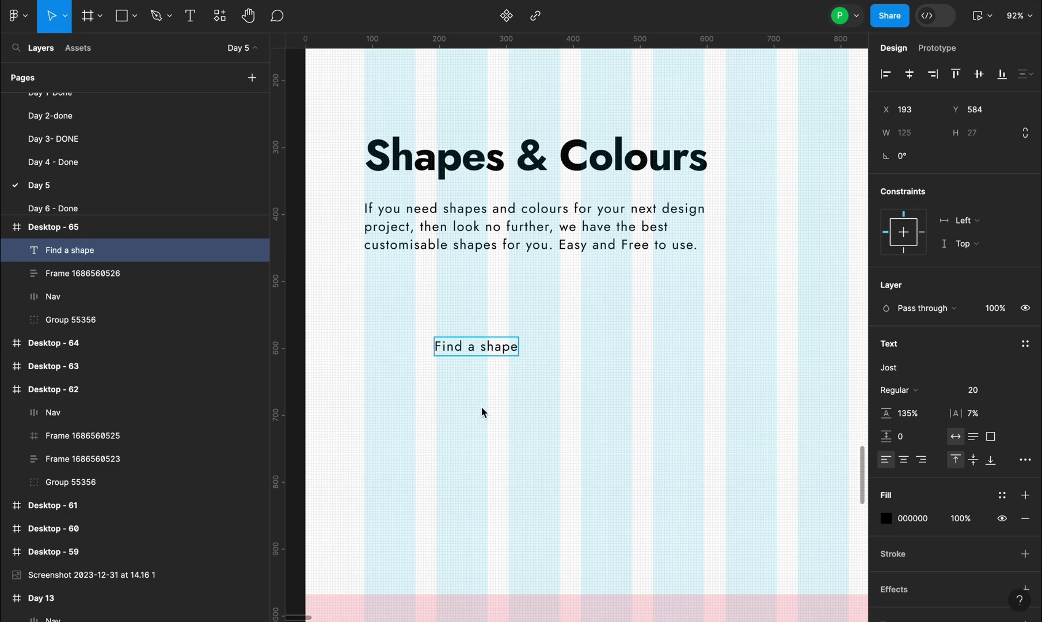
key(Escape)
drag(492, 349, 431, 338)
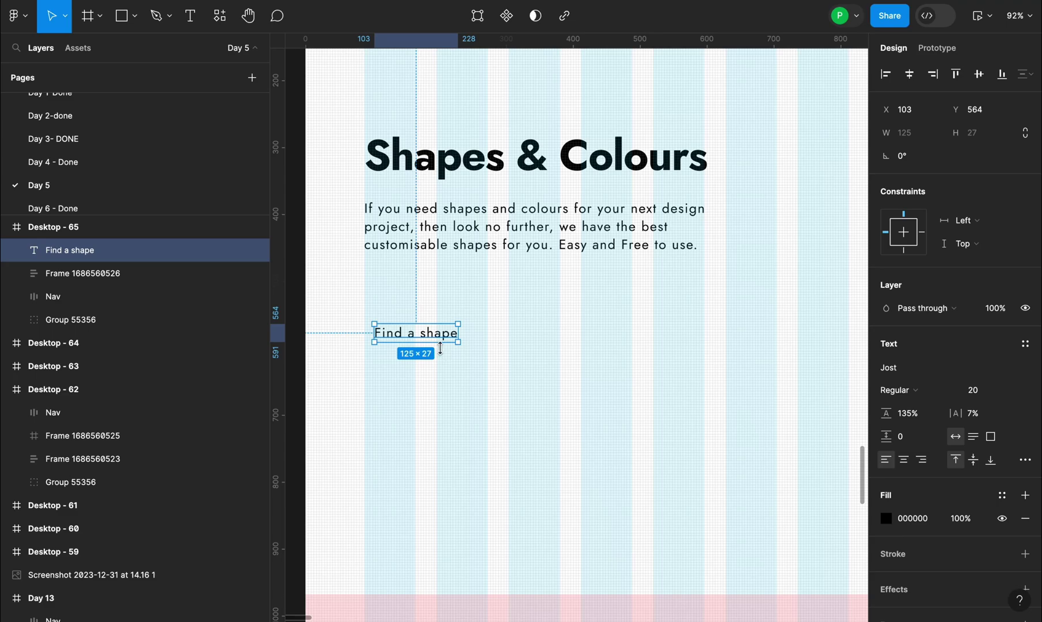
key(shift+a)
Step: Align the 'Find a shape' frame with the paragraph and give it 28 horizontal, 12 vertical padding
drag(440, 343, 431, 342)
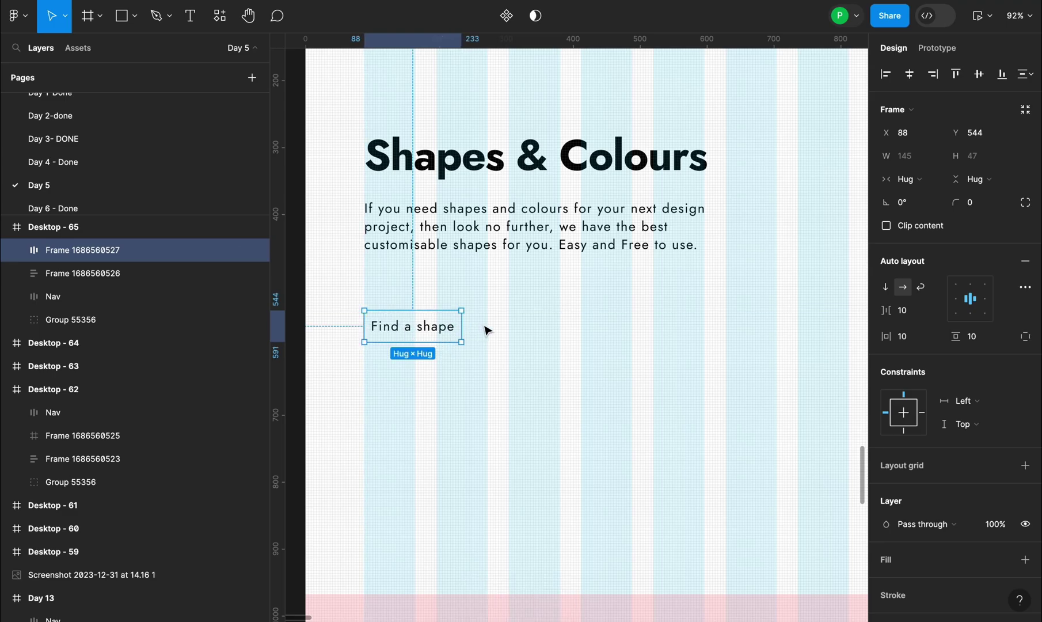
click(912, 341)
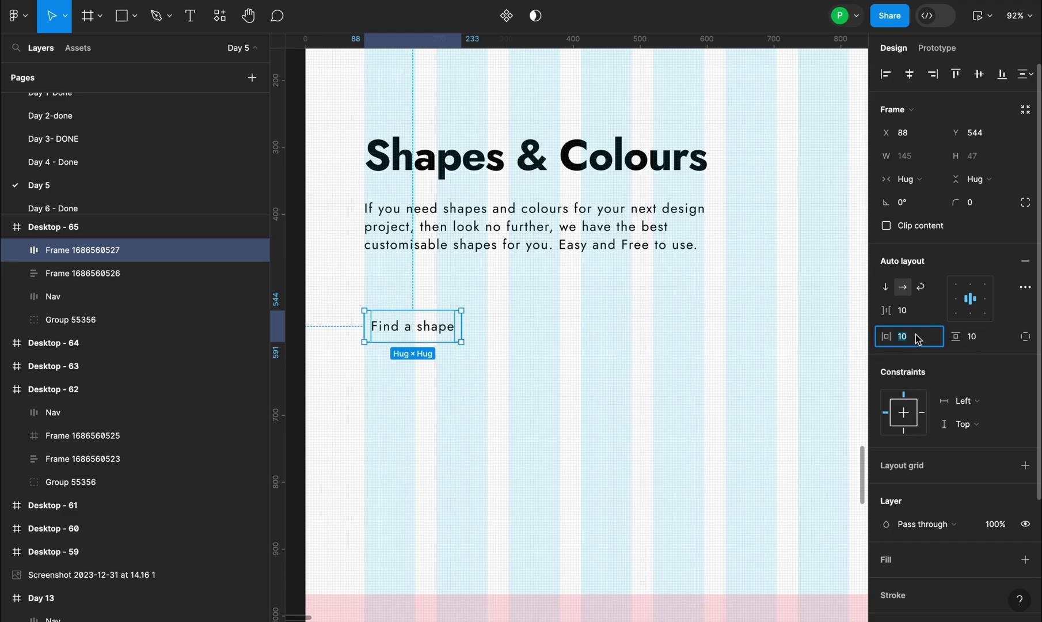
text(32)
key(Return)
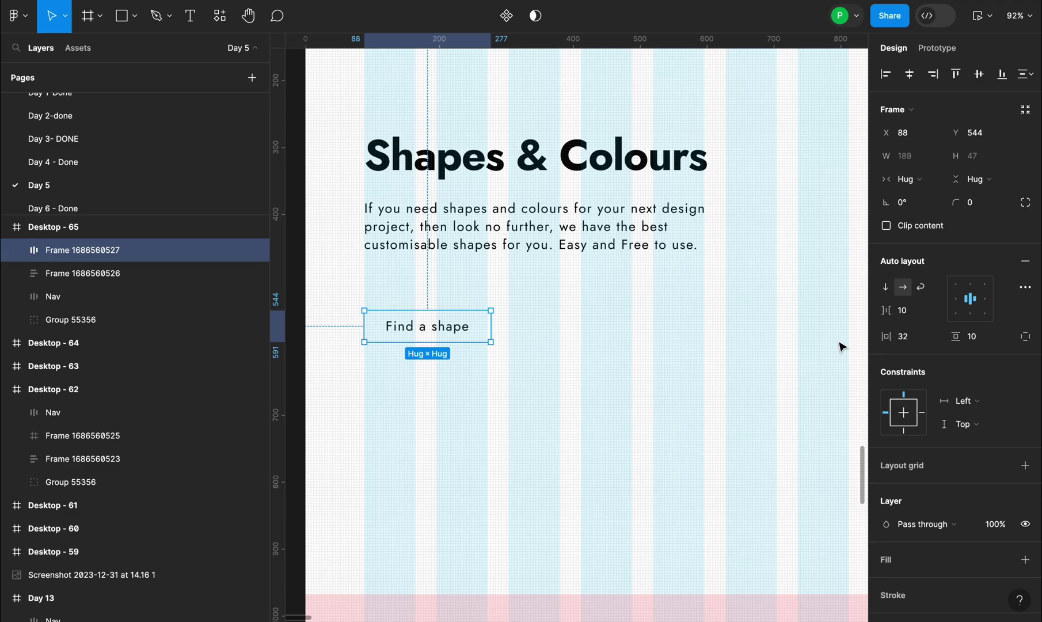
click(915, 345)
text(28)
key(Return)
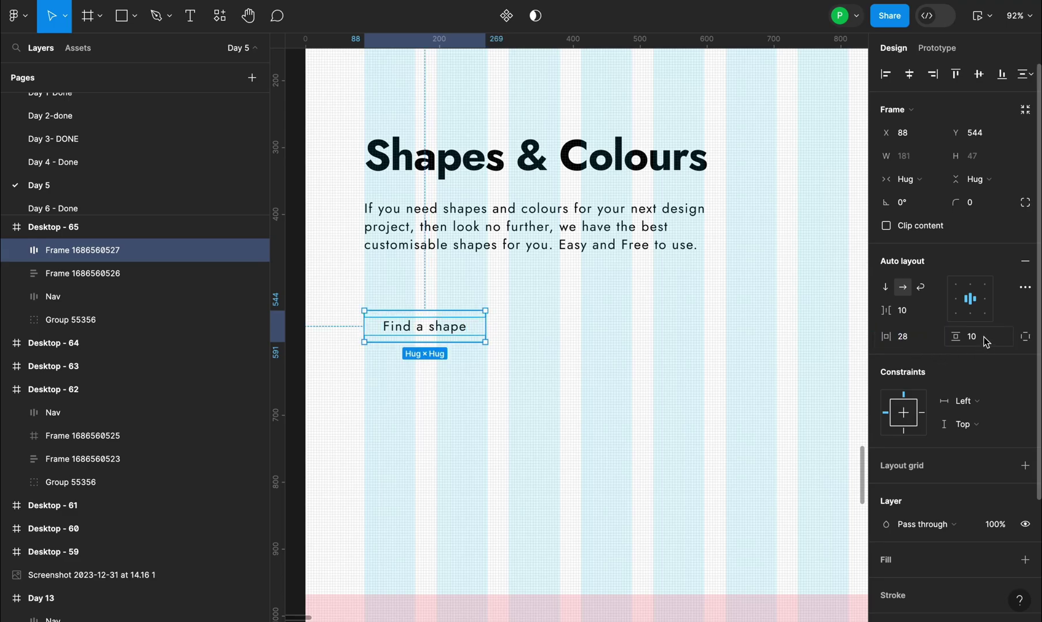
click(986, 341)
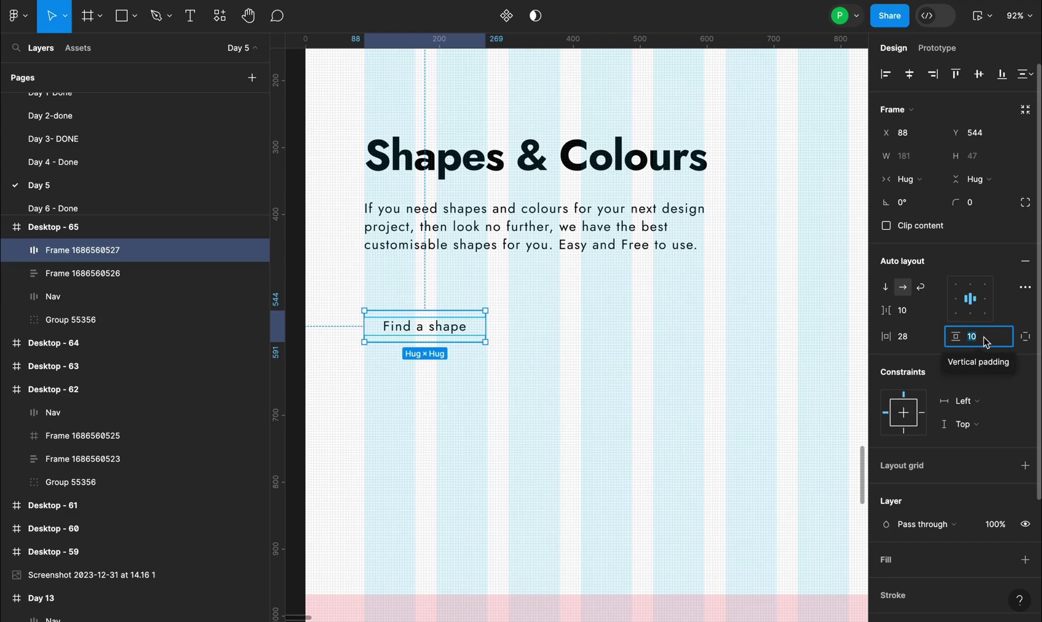
text(12)
key(Return)
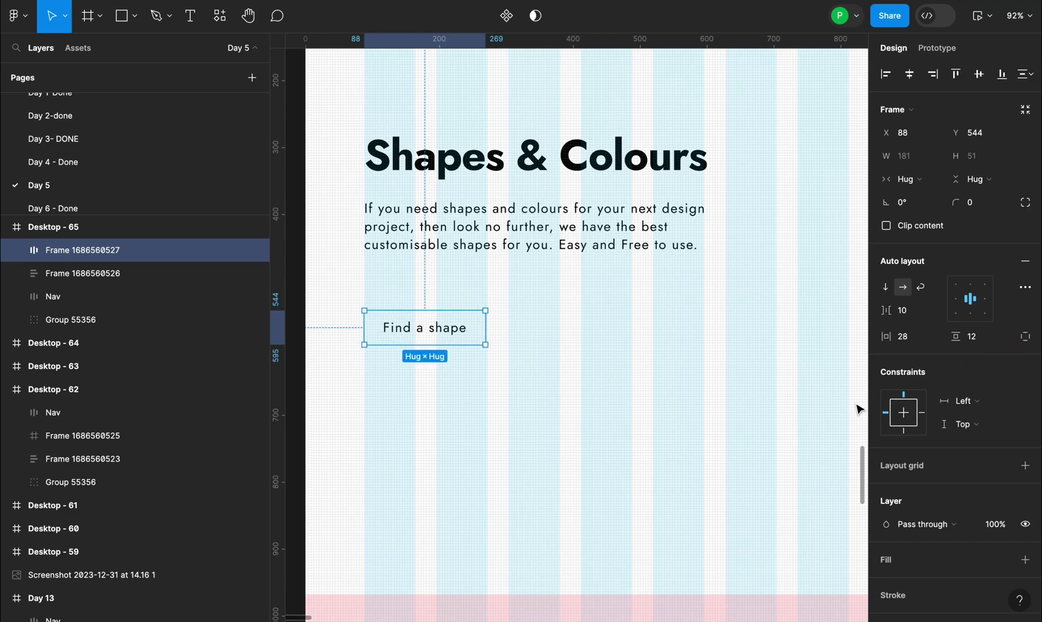
scroll(1005, 442, down, 5)
Step: Try the Black blue and Black 1 styles on the button fill, then undo those changes
click(1026, 403)
click(886, 427)
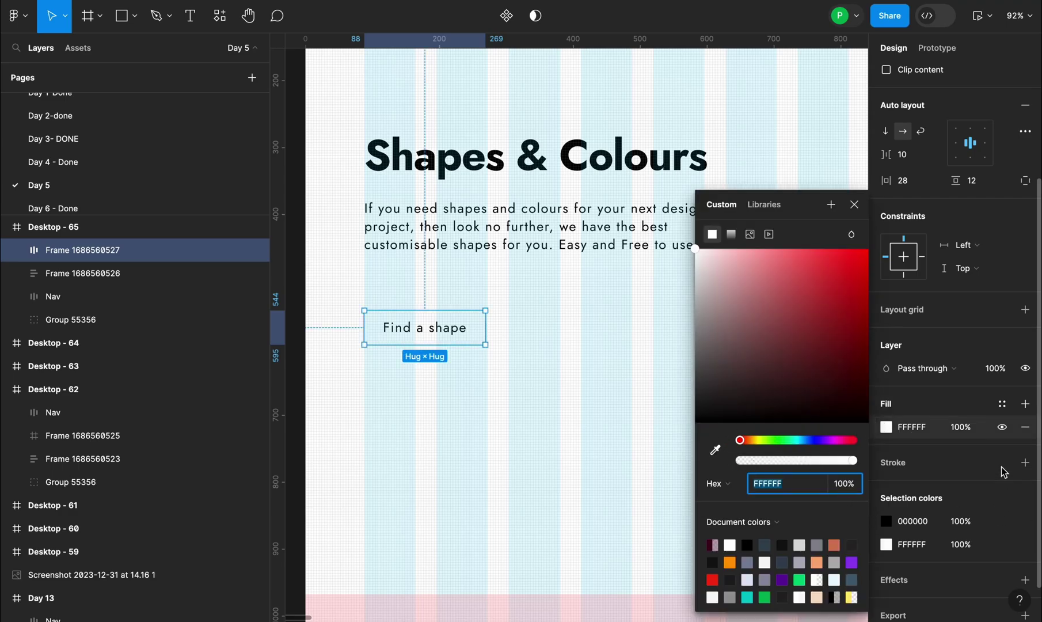
click(1002, 404)
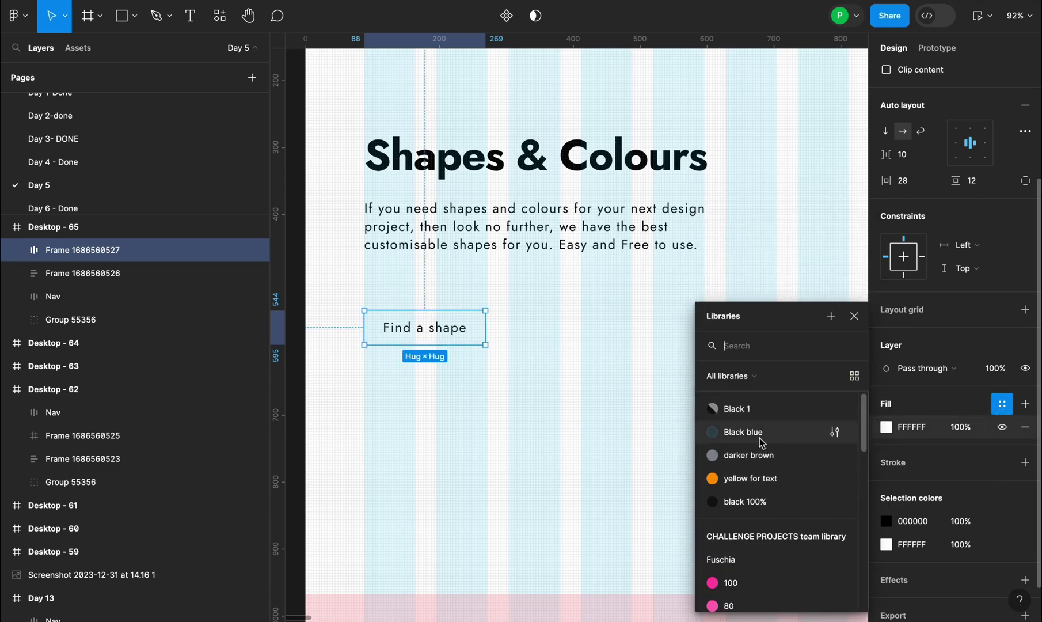
click(764, 433)
click(1003, 405)
click(1003, 404)
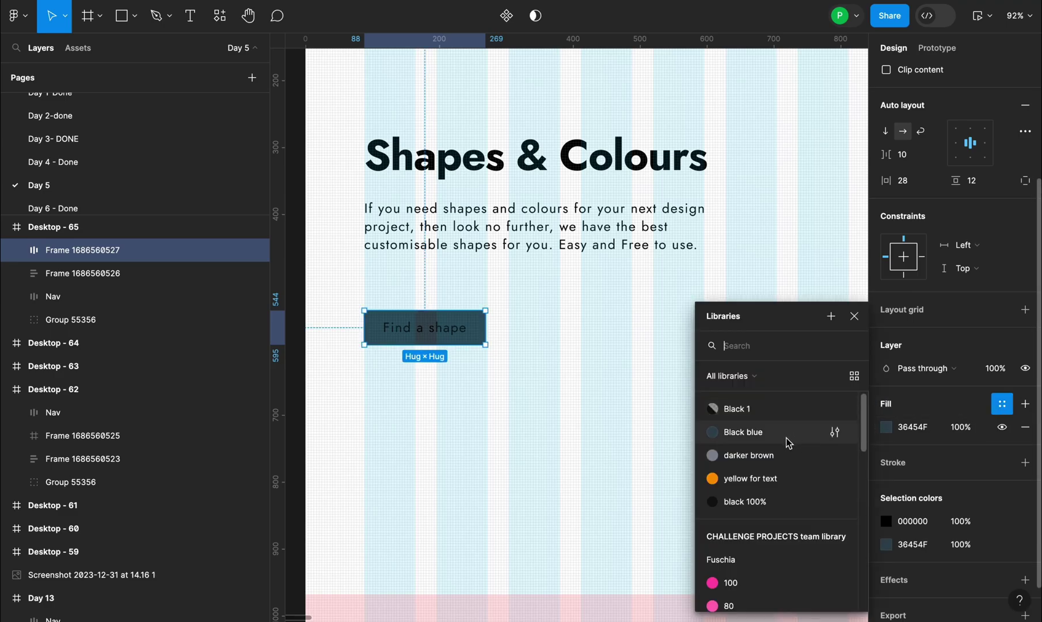
click(760, 409)
click(1003, 405)
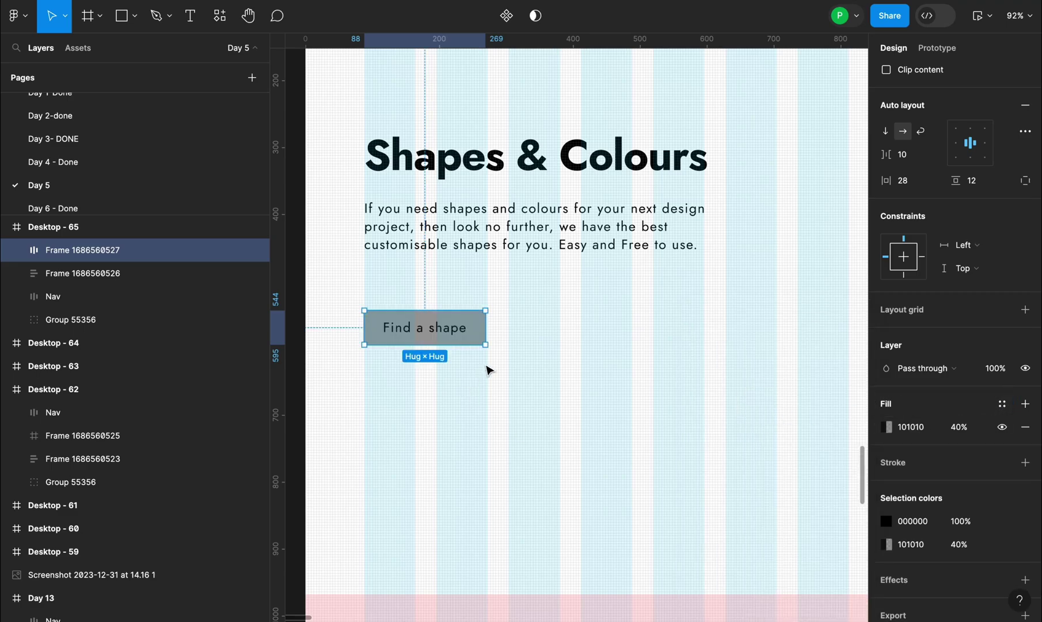
key(super+z)
key(super+z)
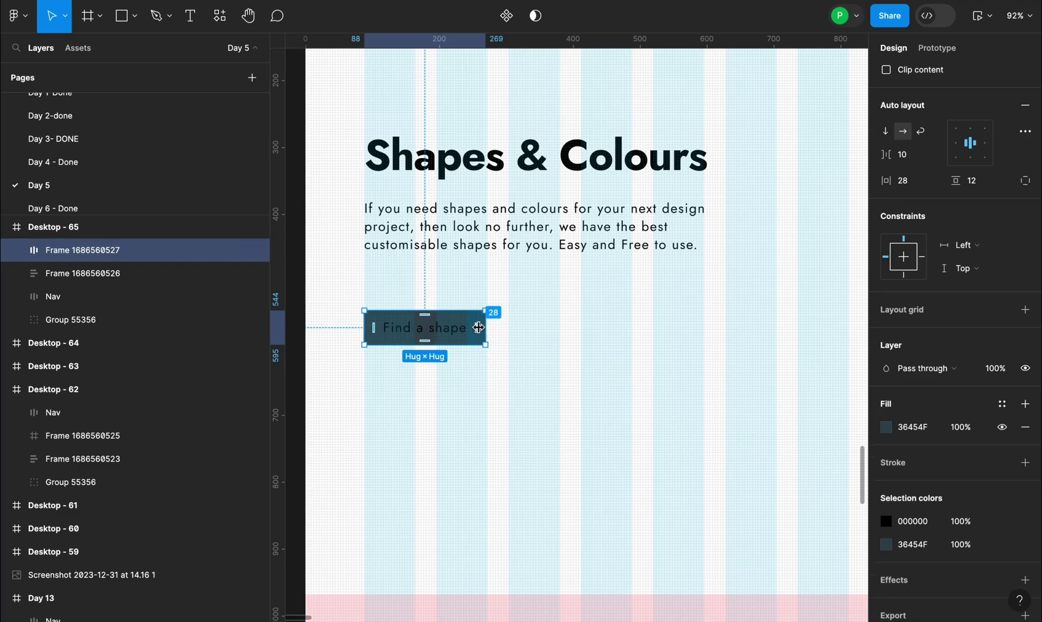
Step: Apply and detach the Black 1 style on the Find a shape button, raising its opacity from 40% to 100%
click(538, 347)
click(468, 330)
scroll(937, 481, down, 4)
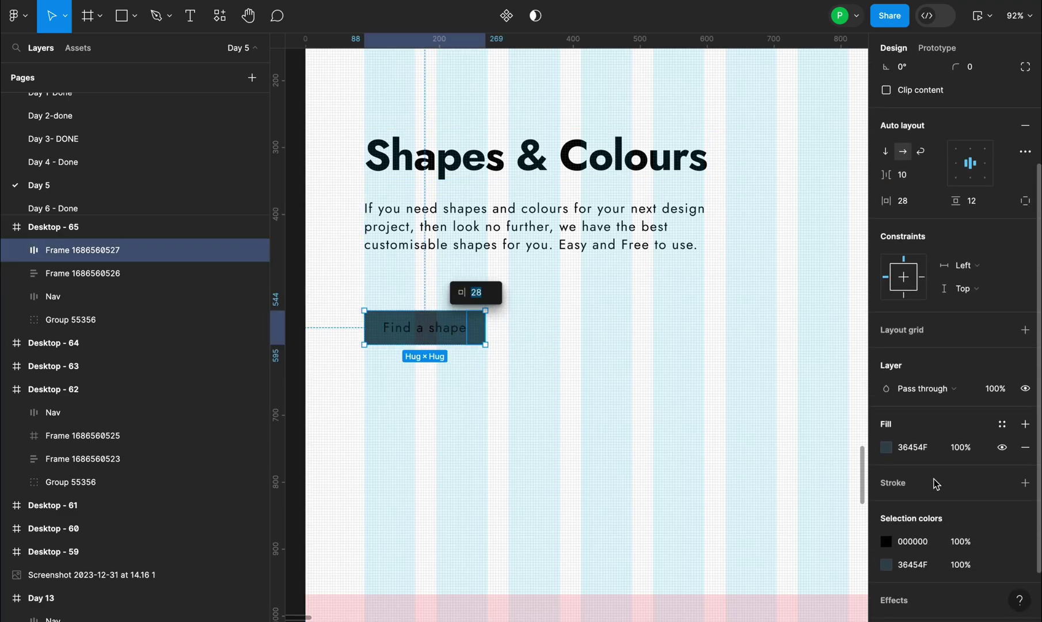
click(1003, 425)
click(749, 416)
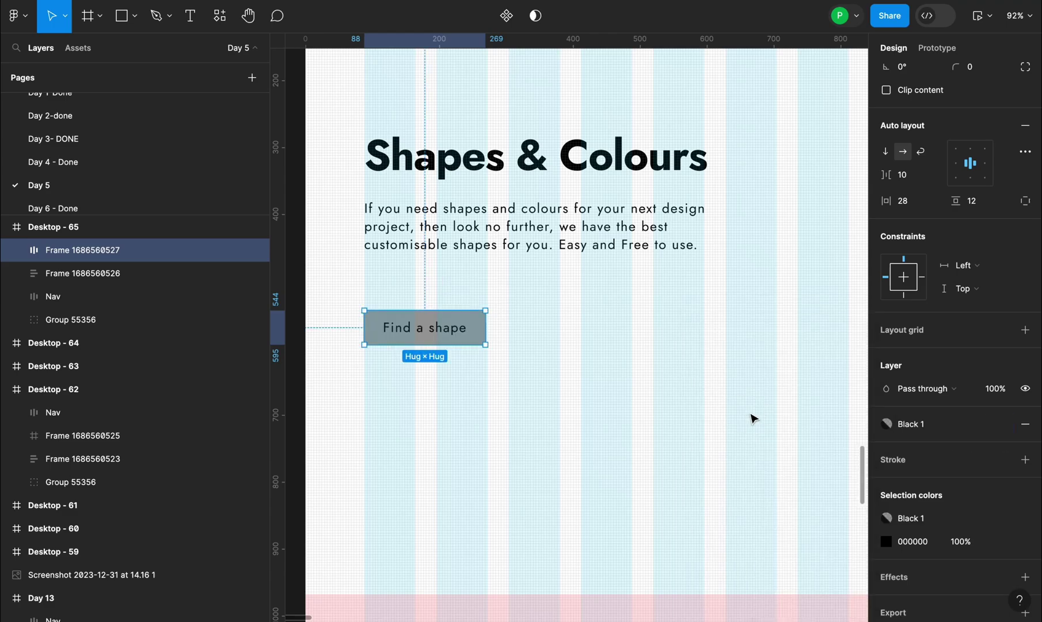
click(1000, 425)
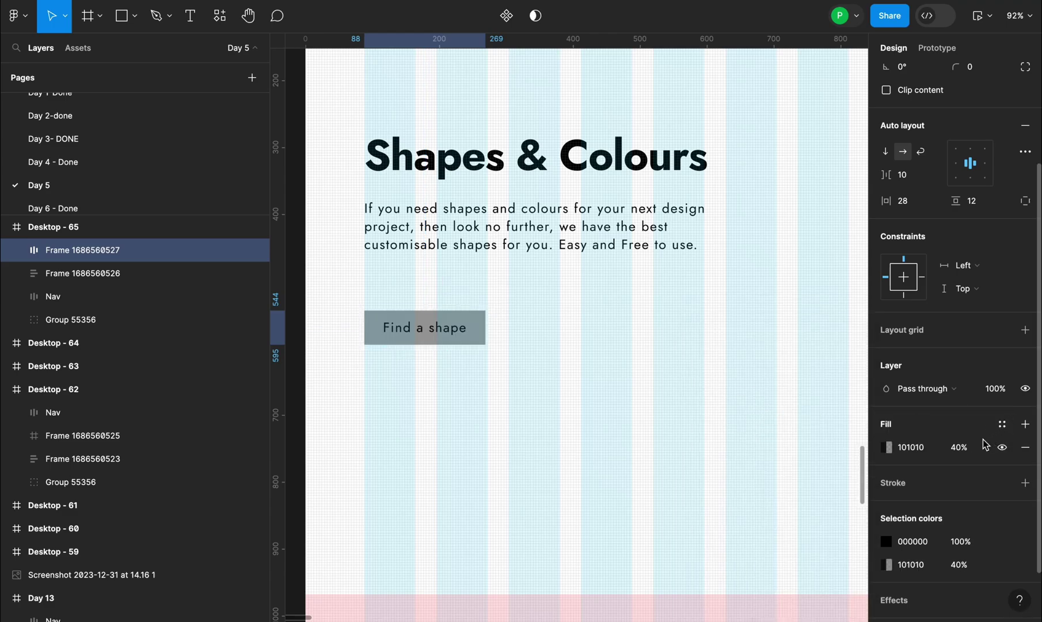
click(890, 448)
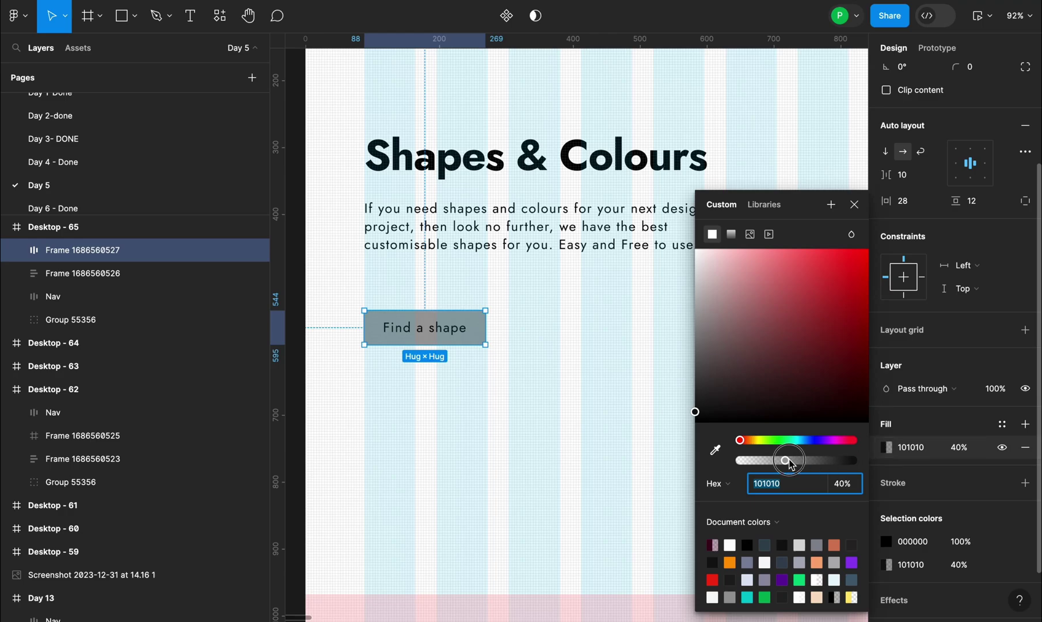
drag(785, 460, 854, 460)
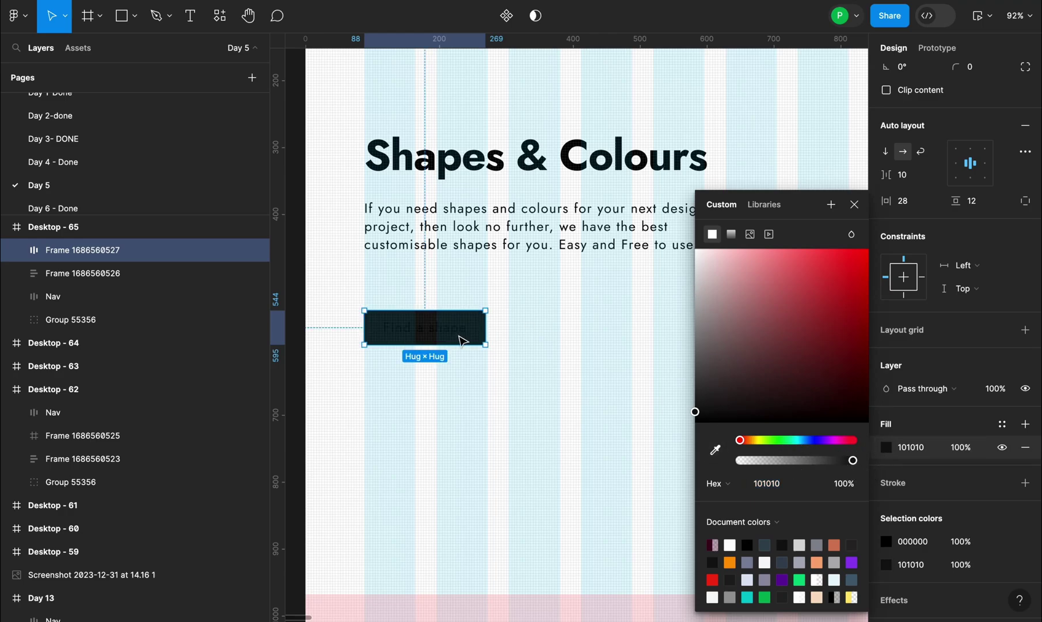
double_click(441, 336)
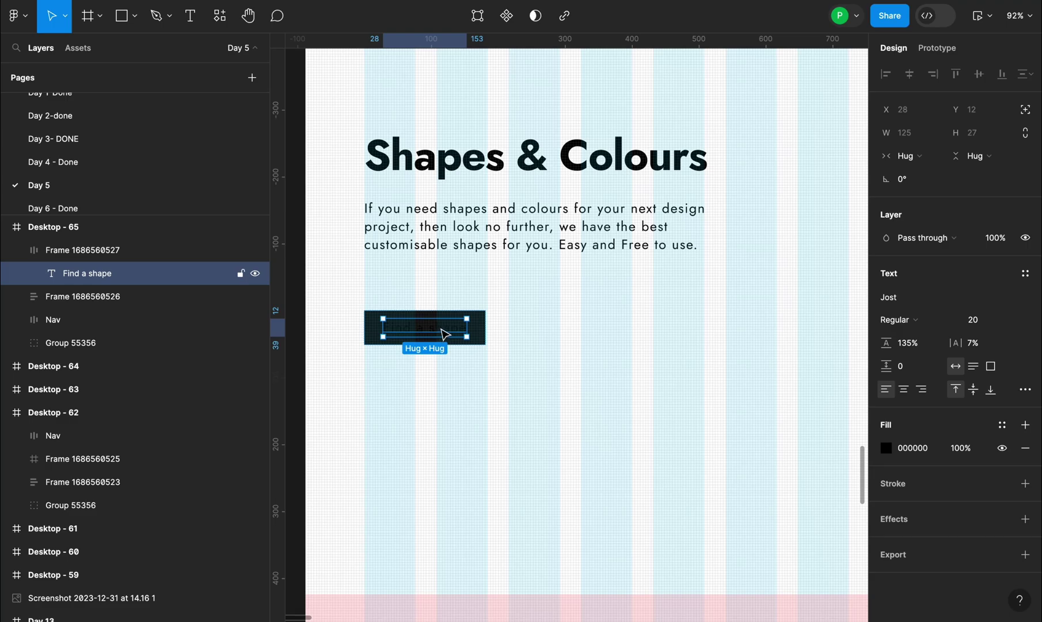
Step: Change the Find a shape label to white FFFFFF text in Bold weight
click(886, 448)
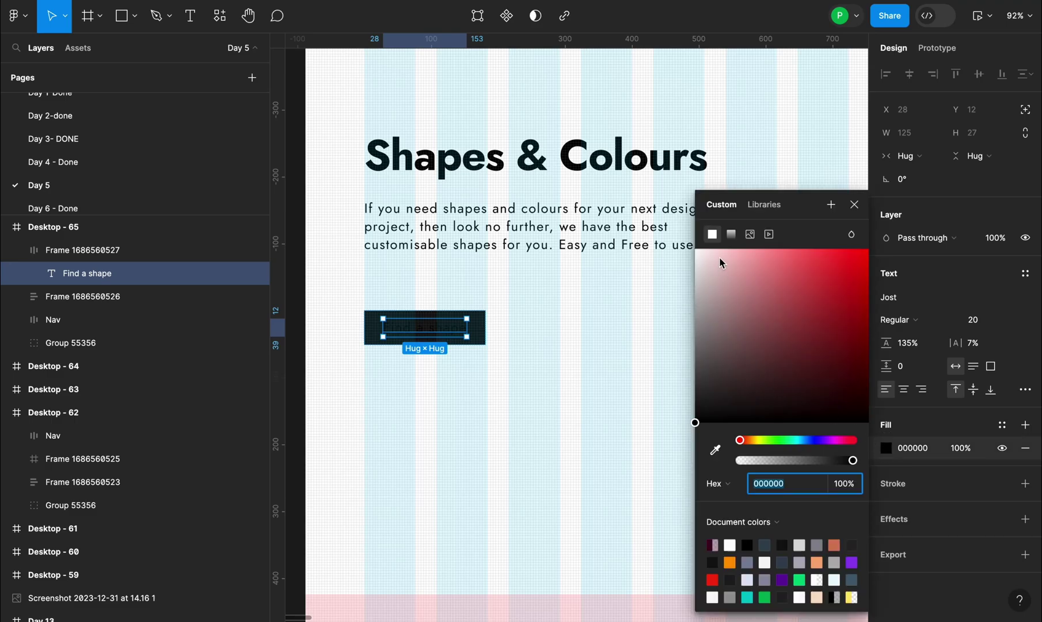
drag(720, 263, 680, 248)
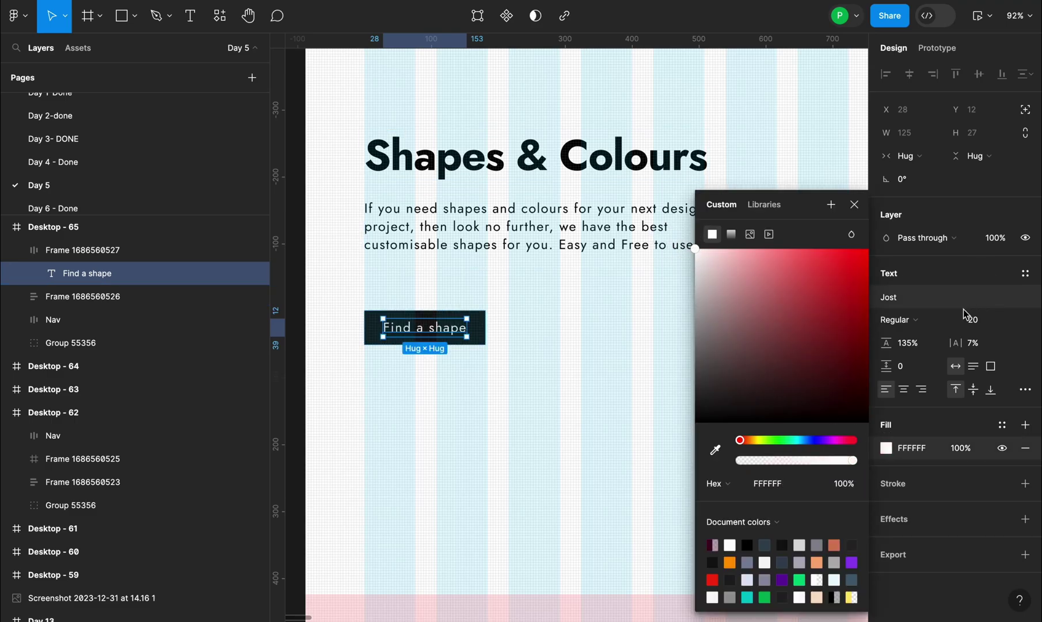
click(937, 327)
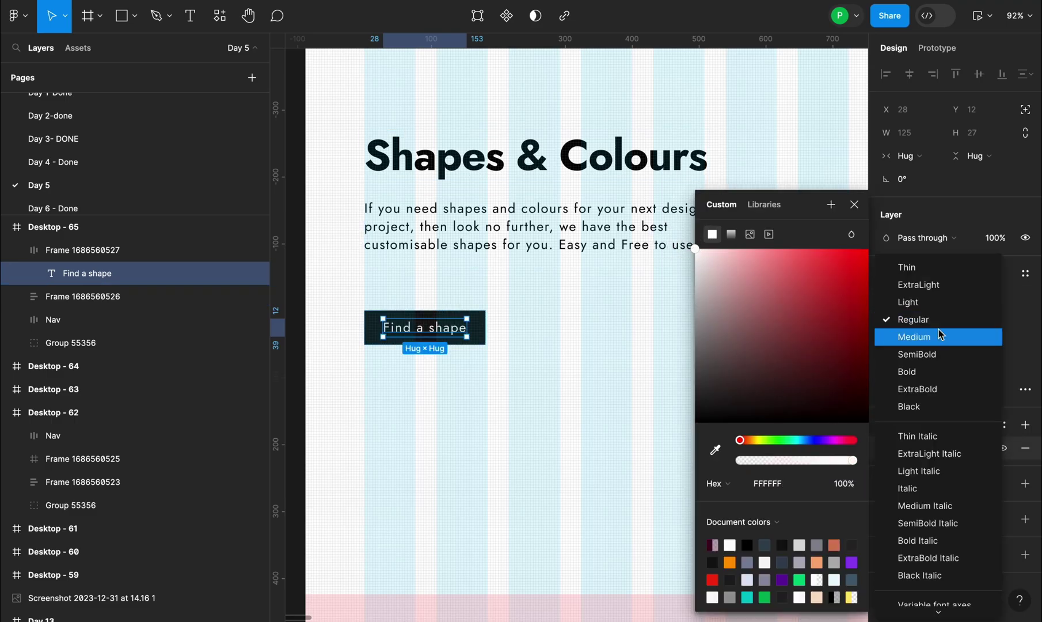
click(937, 374)
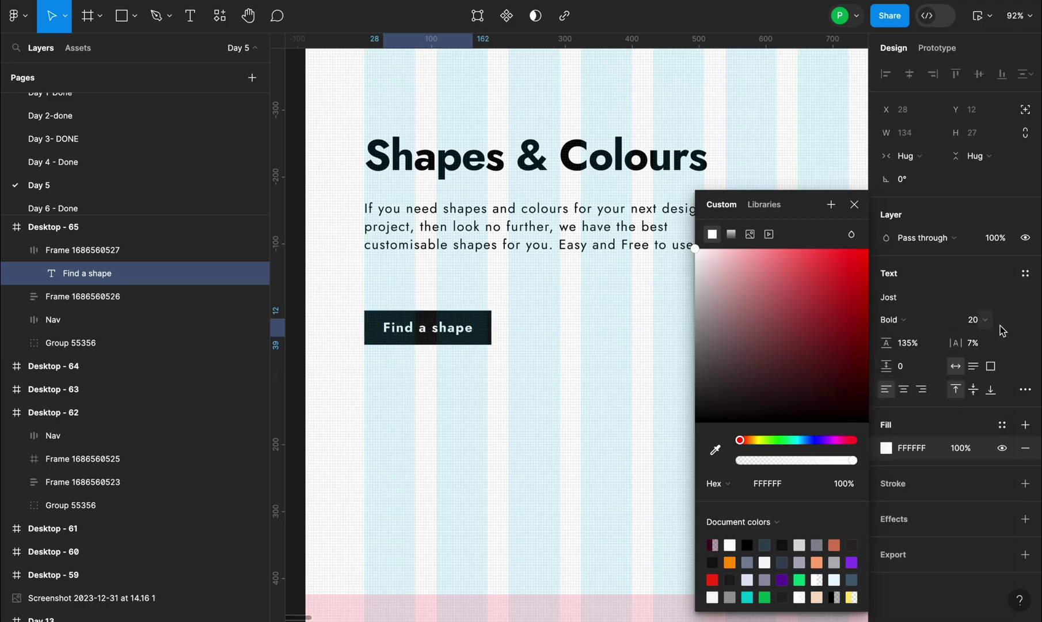
key(Escape)
scroll(489, 370, down, 5)
scroll(488, 371, down, 1)
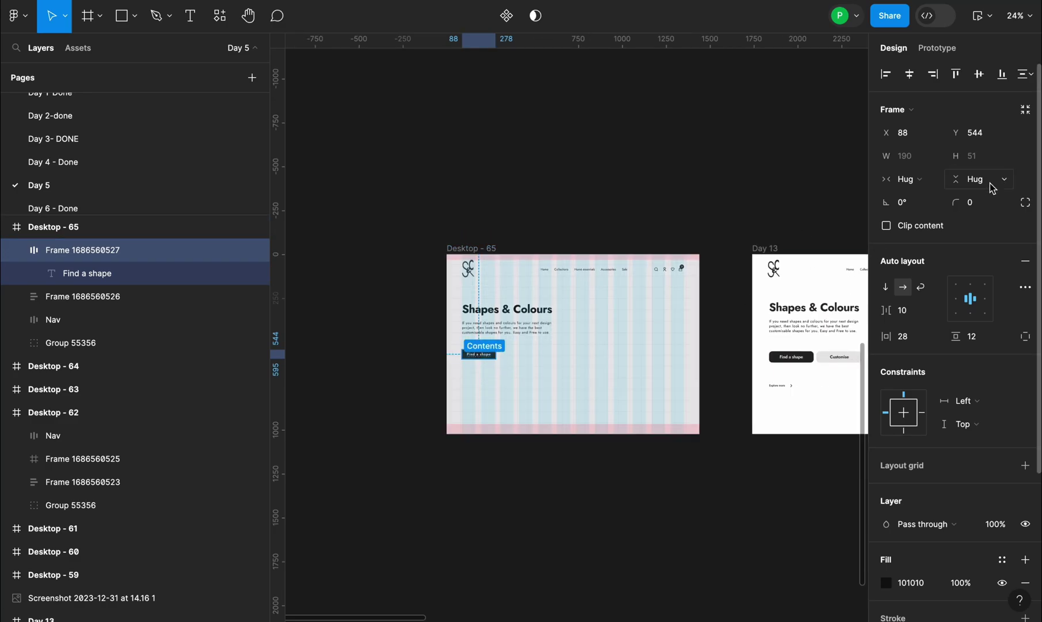
Step: Round the button's corners to 8 and place a duplicate button to its right
click(977, 207)
key(Return)
scroll(532, 423, up, 5)
scroll(511, 328, up, 1)
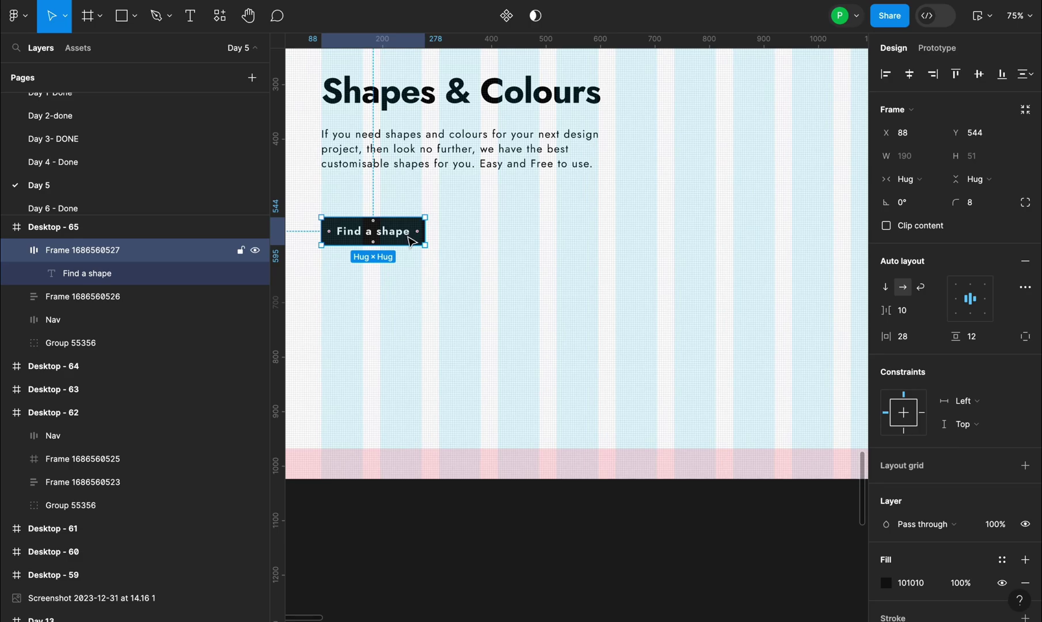
drag(414, 239, 528, 235)
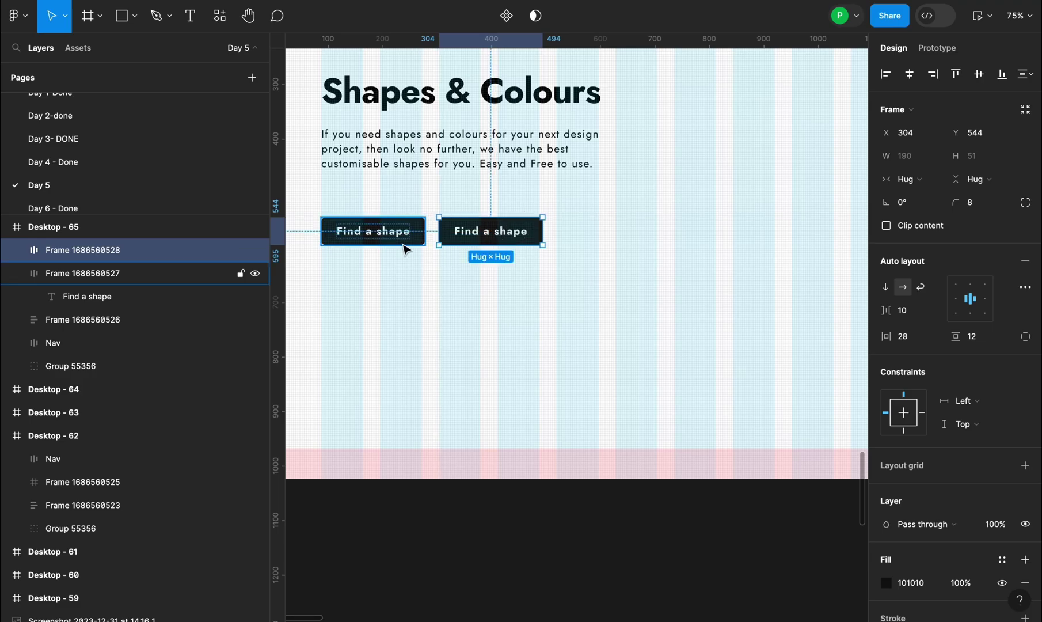
Step: Set the gap between the two buttons to 24, after trying 16 and 18
shift+click(407, 234)
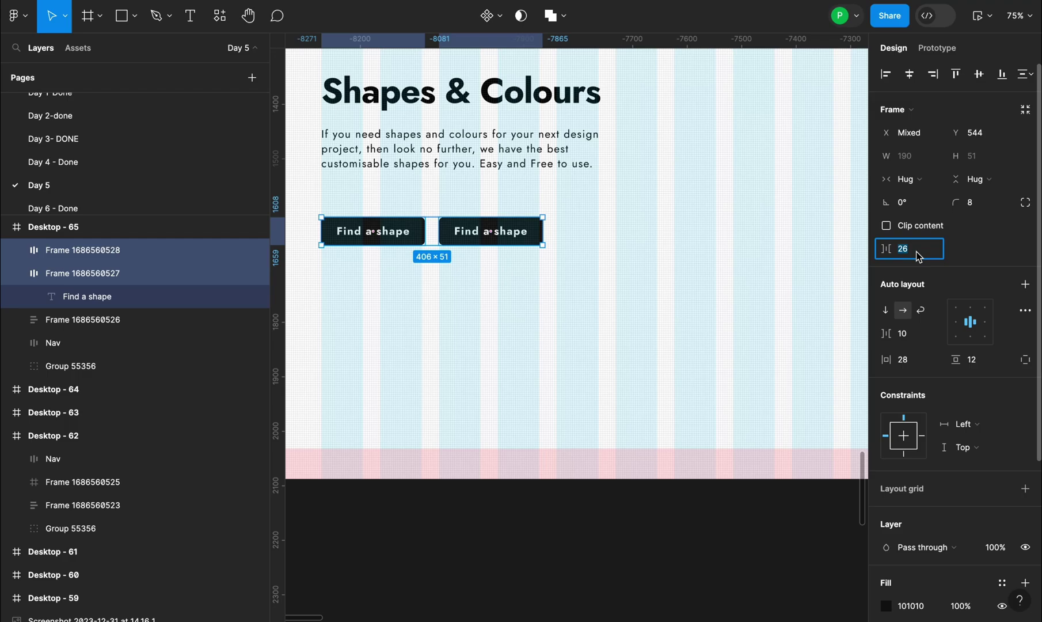
text(16)
key(Return)
scroll(618, 298, down, 5)
scroll(672, 276, down, 4)
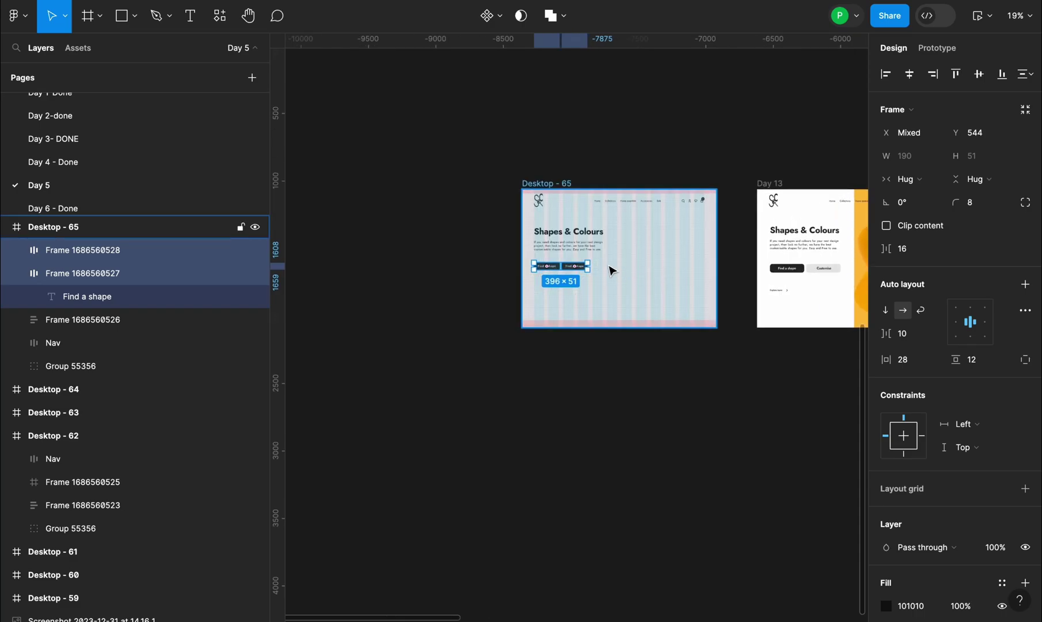
scroll(610, 270, up, 10)
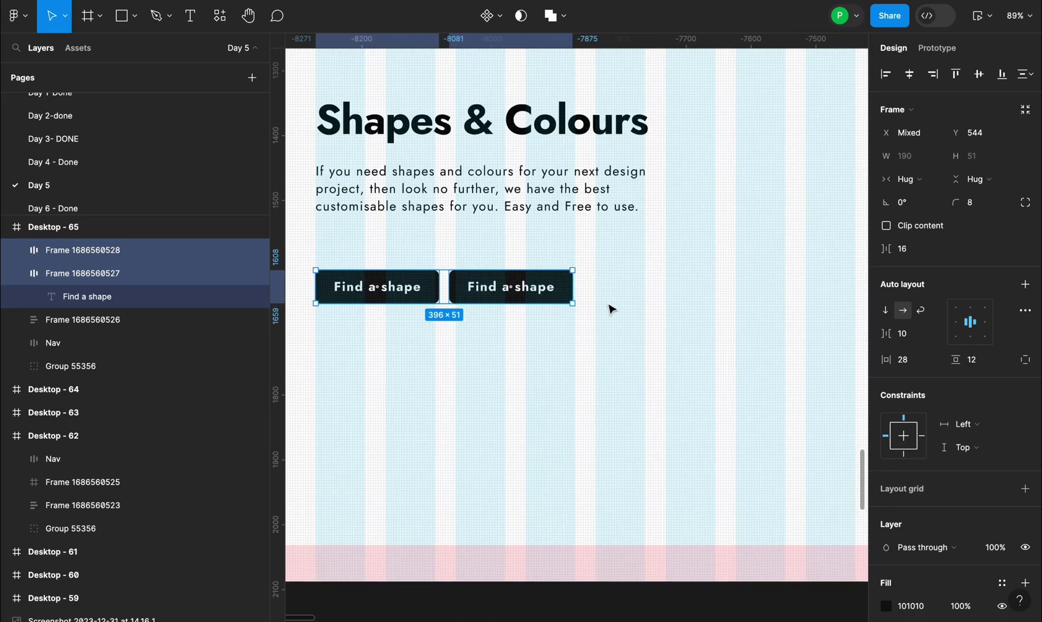
click(915, 251)
text(18)
key(Return)
text(24)
key(Return)
Step: Wrap both Find a shape buttons in a horizontal auto layout frame with Shift+A
click(563, 333)
click(477, 297)
shift+click(378, 286)
key(shift+a)
click(551, 376)
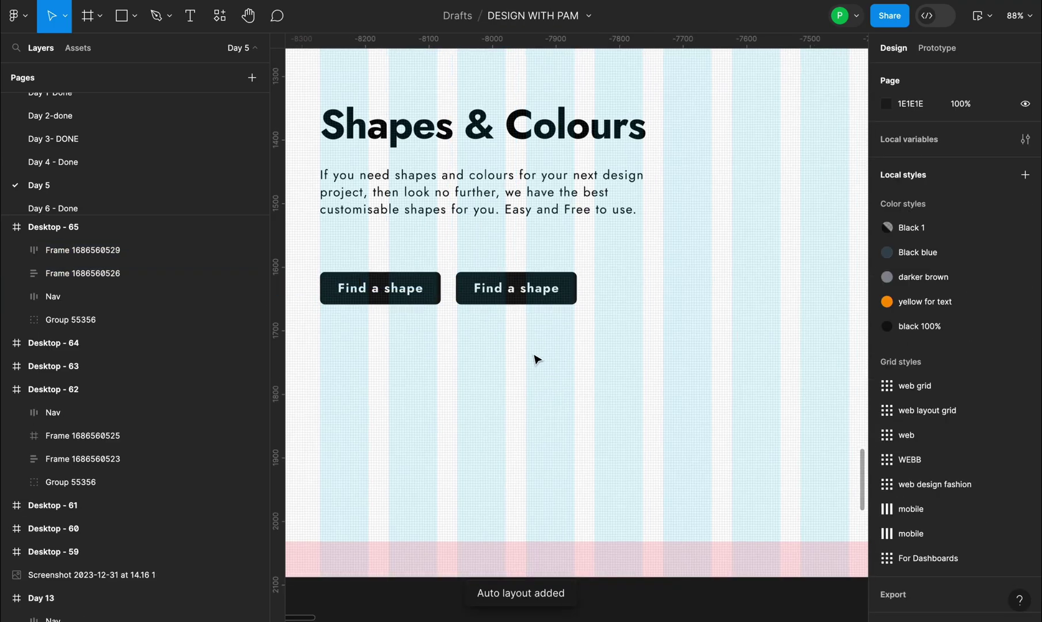
scroll(535, 360, down, 2)
click(564, 300)
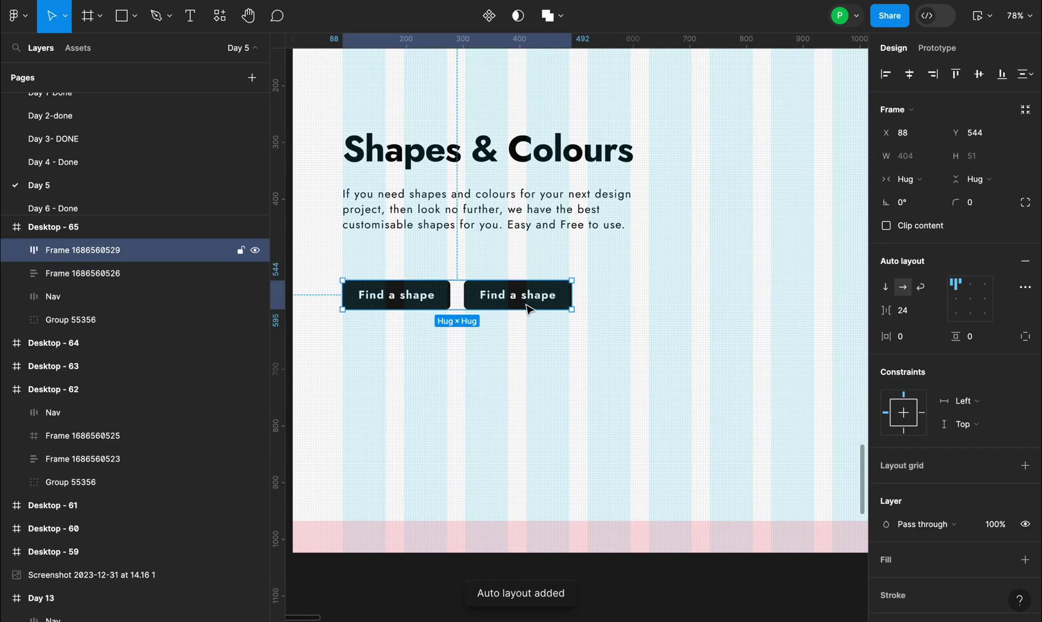
click(546, 297)
scroll(403, 341, down, 3)
scroll(403, 341, down, 3)
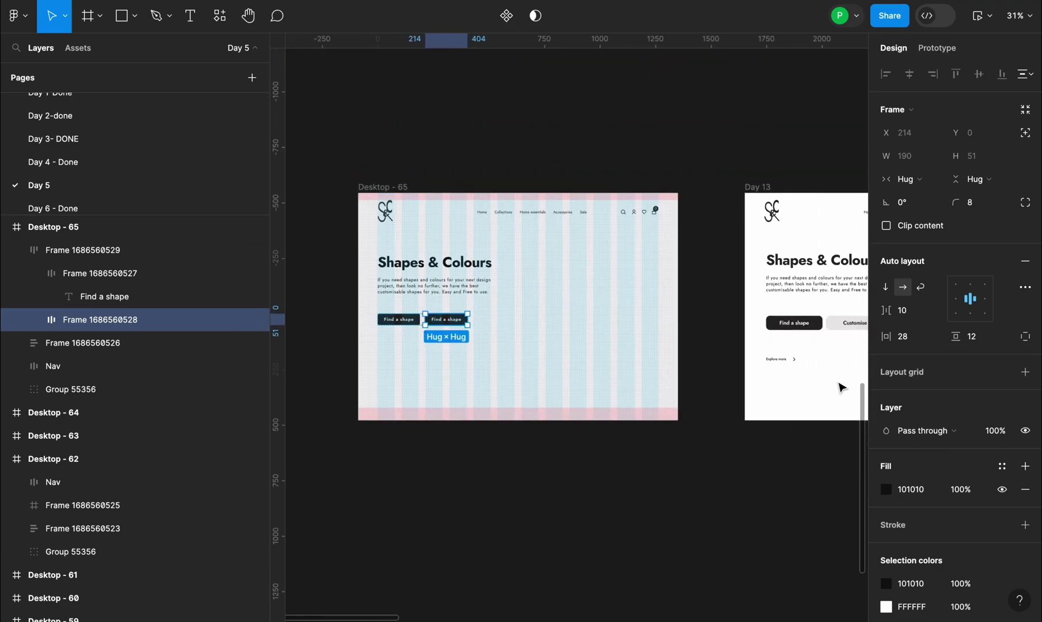
Step: Fill the second button with the Customise button's light grey E9E7E7 using the eyedropper
scroll(544, 272, down, 2)
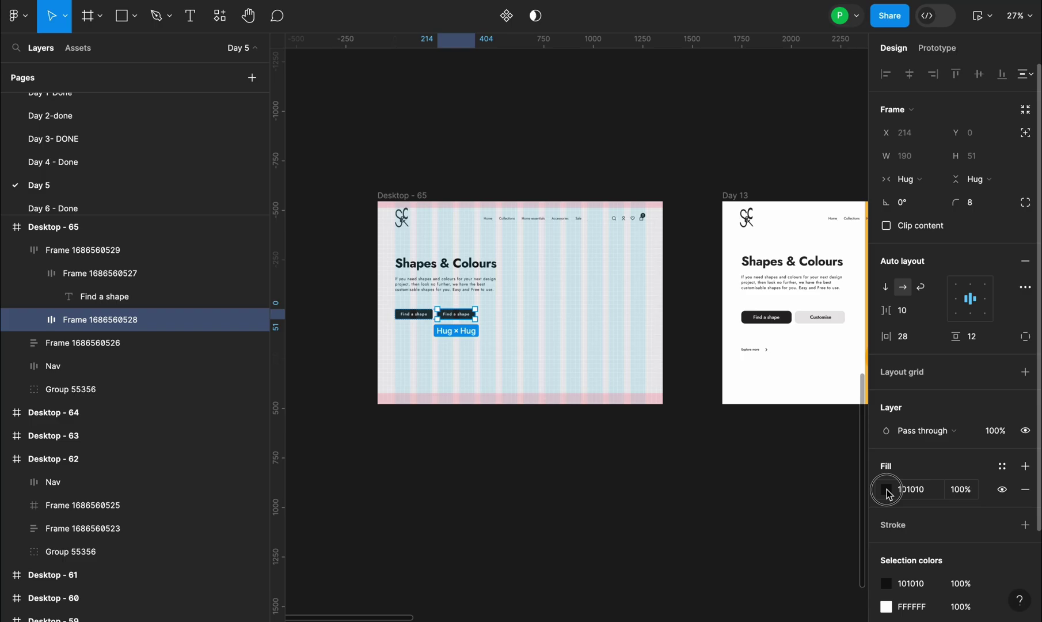
click(886, 489)
drag(798, 214, 304, 211)
scroll(436, 325, up, 1)
scroll(436, 325, up, 5)
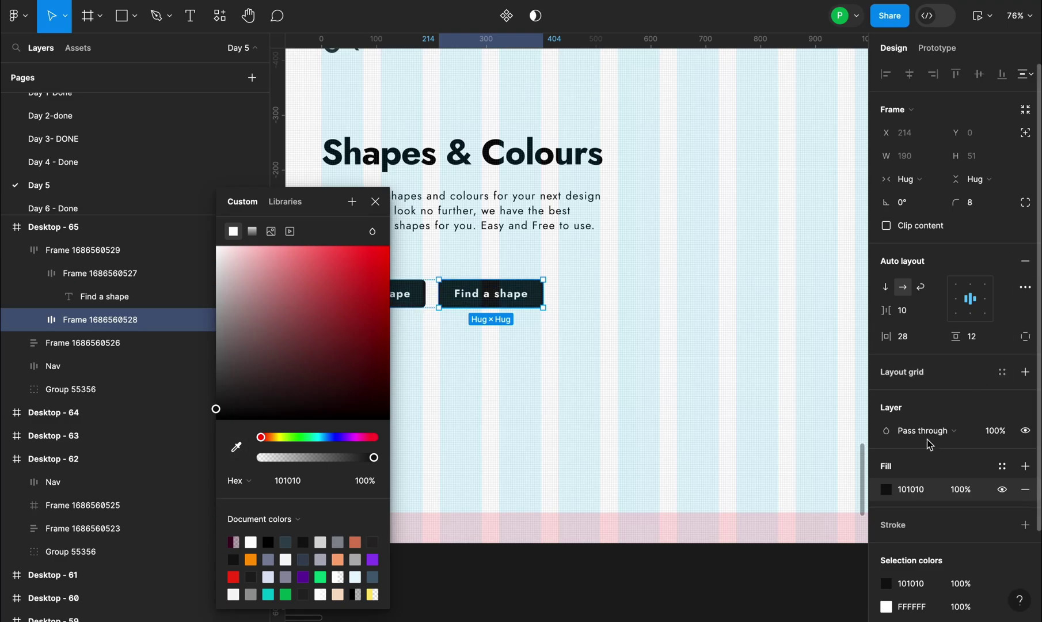
click(236, 447)
scroll(467, 372, down, 2)
scroll(628, 344, down, 5)
scroll(724, 349, up, 3)
click(723, 375)
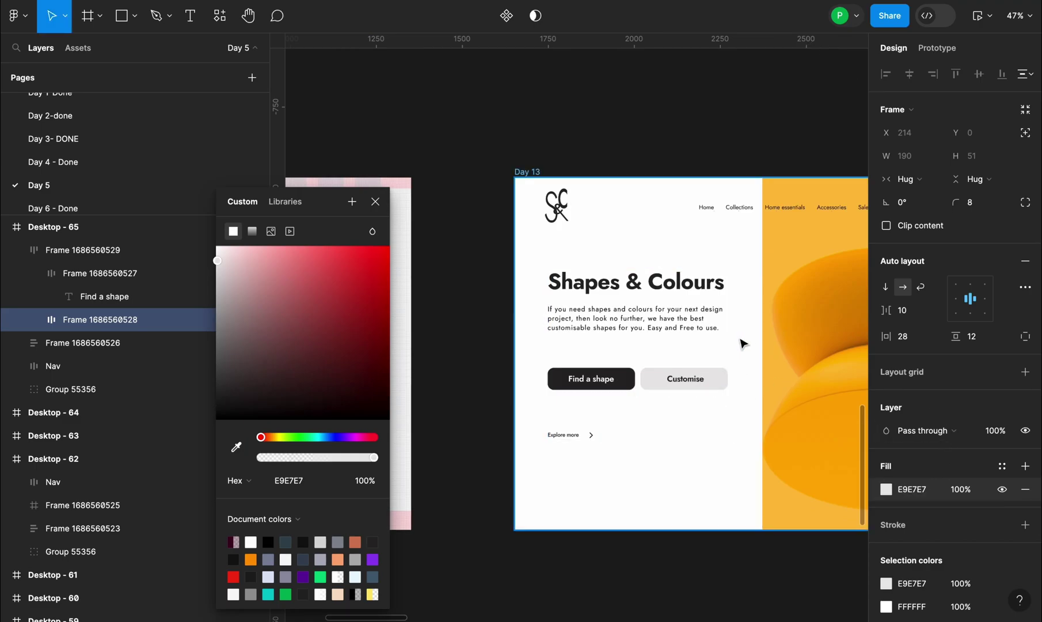
scroll(746, 343, down, 5)
scroll(549, 271, up, 6)
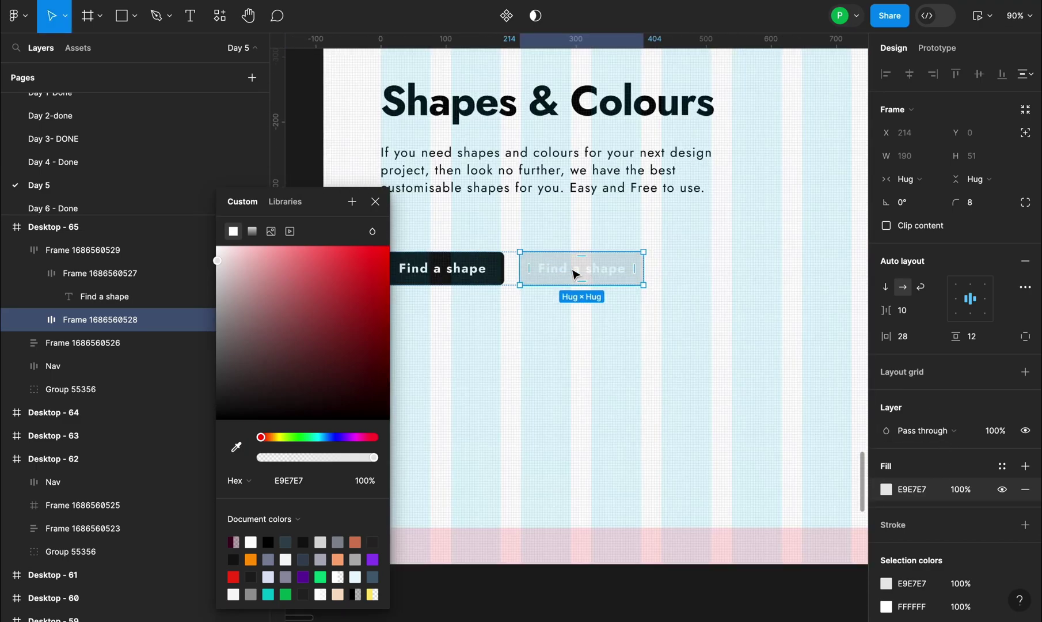
Step: Apply the black 100% colour style to the second button's label
double_click(596, 273)
click(886, 448)
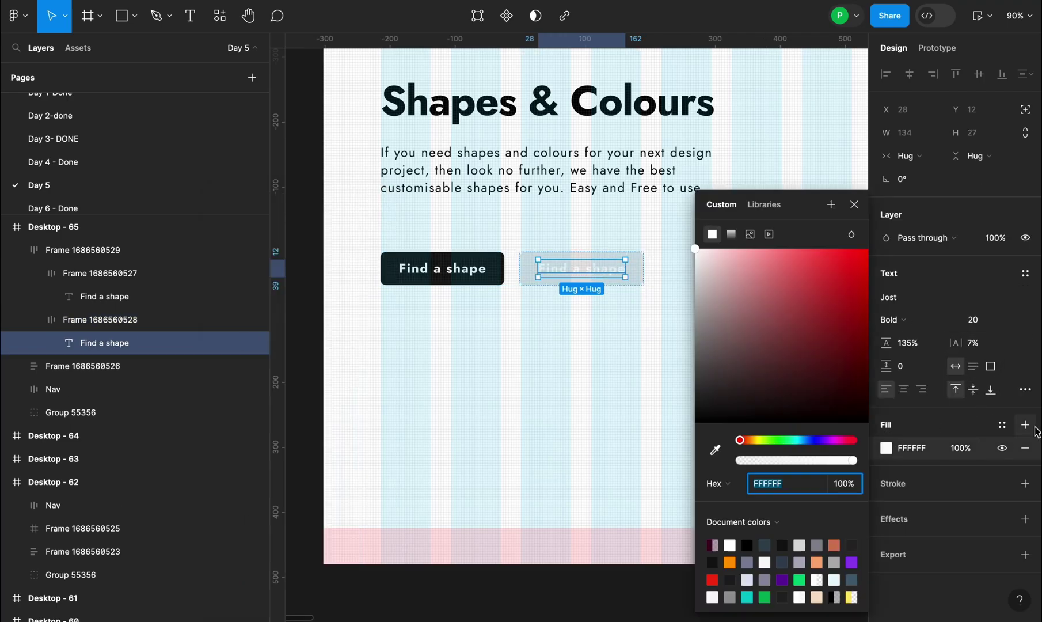
click(1002, 425)
click(774, 501)
click(694, 404)
scroll(539, 331, down, 2)
scroll(539, 331, down, 10)
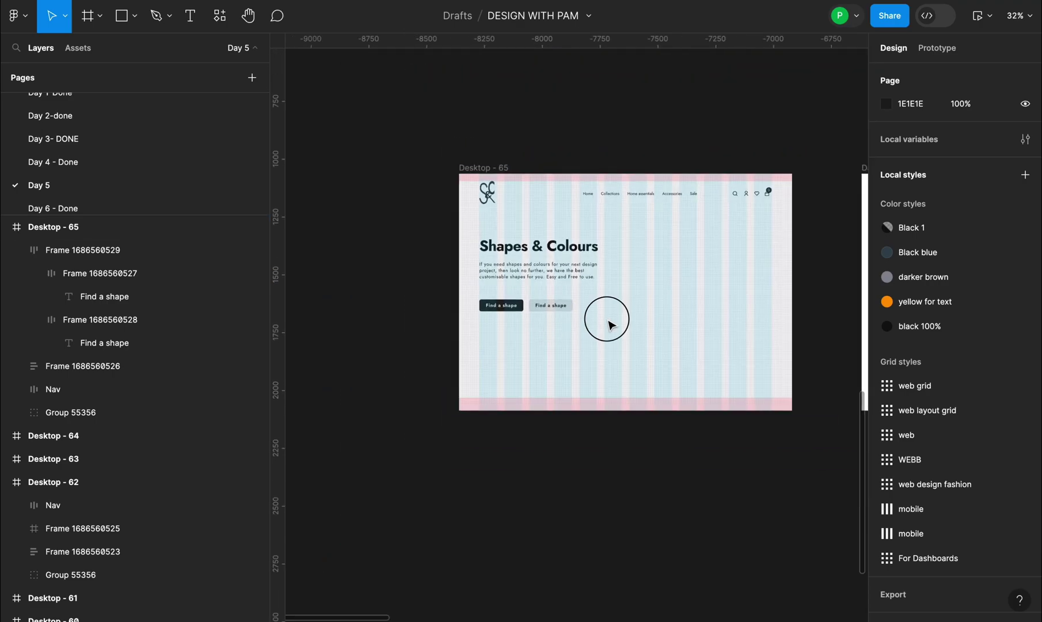
Step: Inspect the Day 13 Customise button, then select the second Find a shape button
drag(718, 324, 589, 310)
click(741, 296)
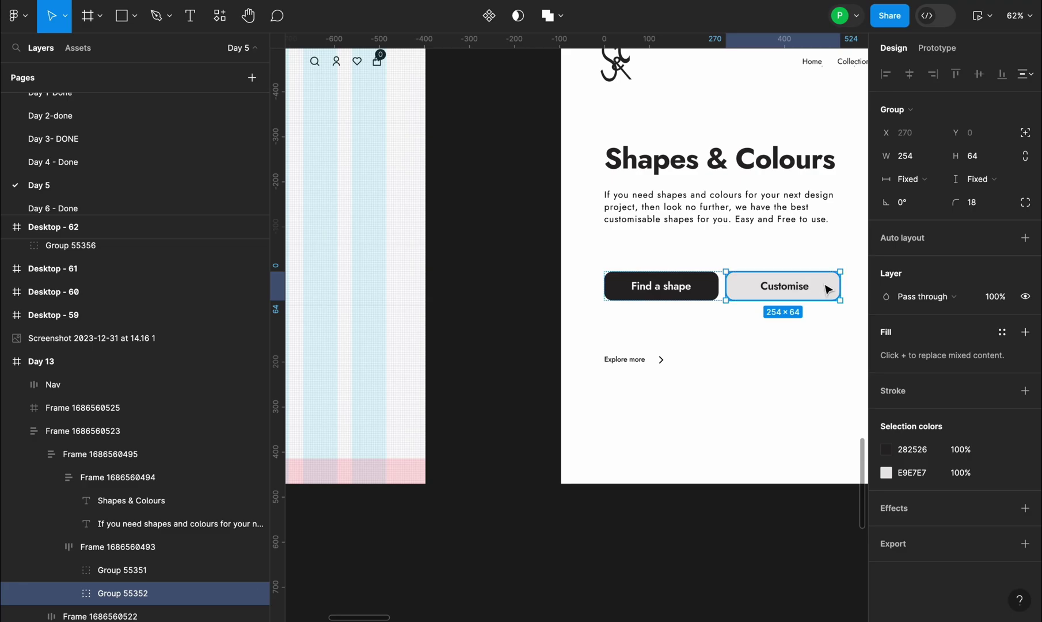
scroll(824, 288, down, 5)
scroll(782, 319, left, 3)
scroll(460, 303, up, 2)
scroll(461, 304, up, 3)
click(496, 270)
double_click(498, 272)
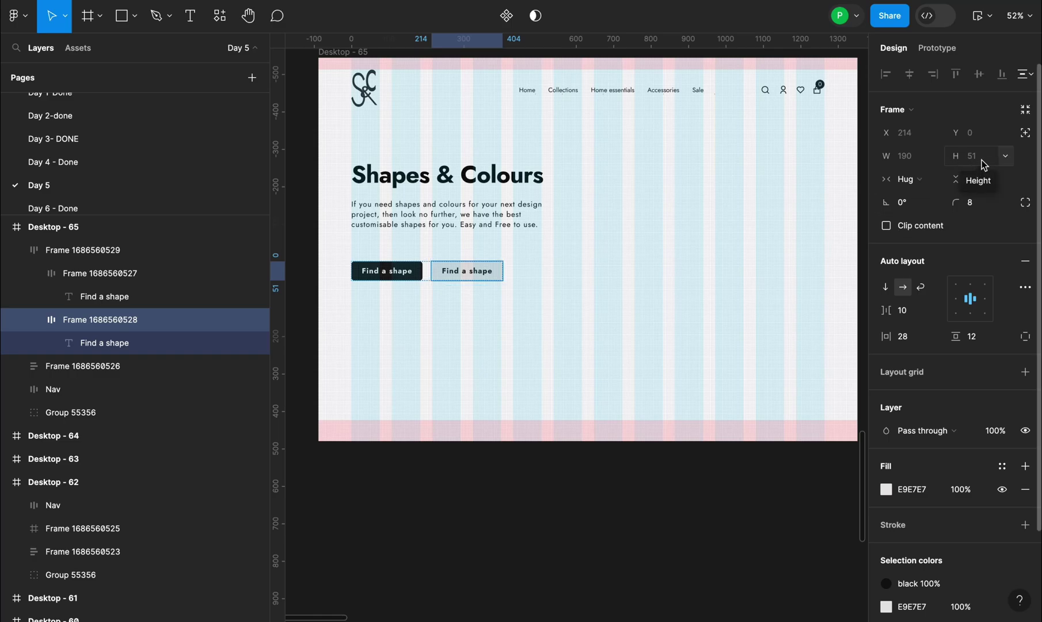
Step: Select both Find a shape buttons and set their vertical padding to 16
click(431, 302)
click(409, 273)
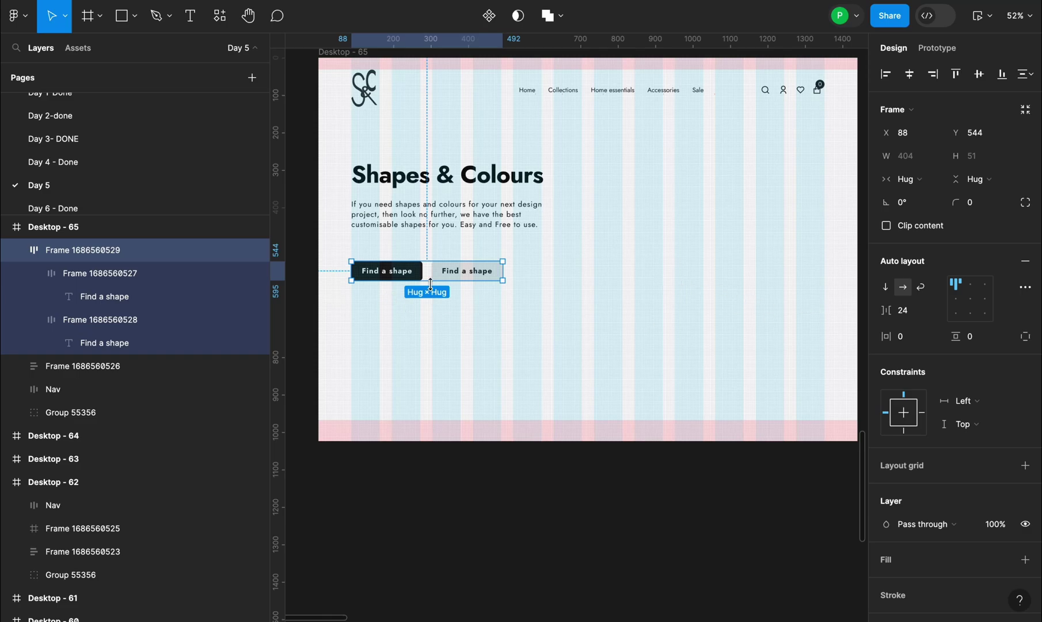
click(428, 270)
click(431, 273)
double_click(438, 274)
shift+click(424, 283)
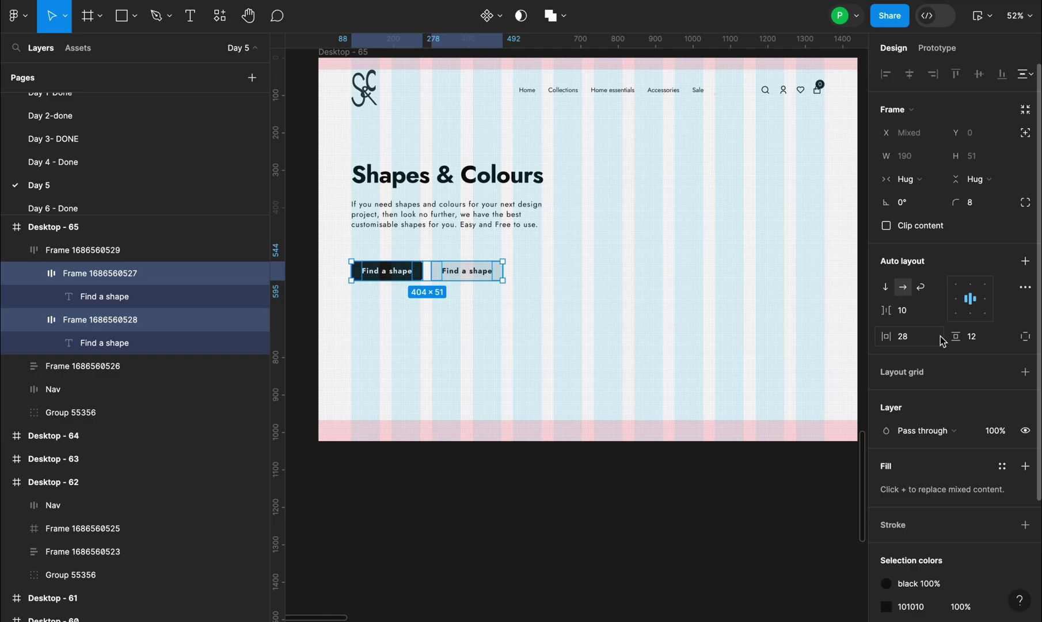
click(979, 342)
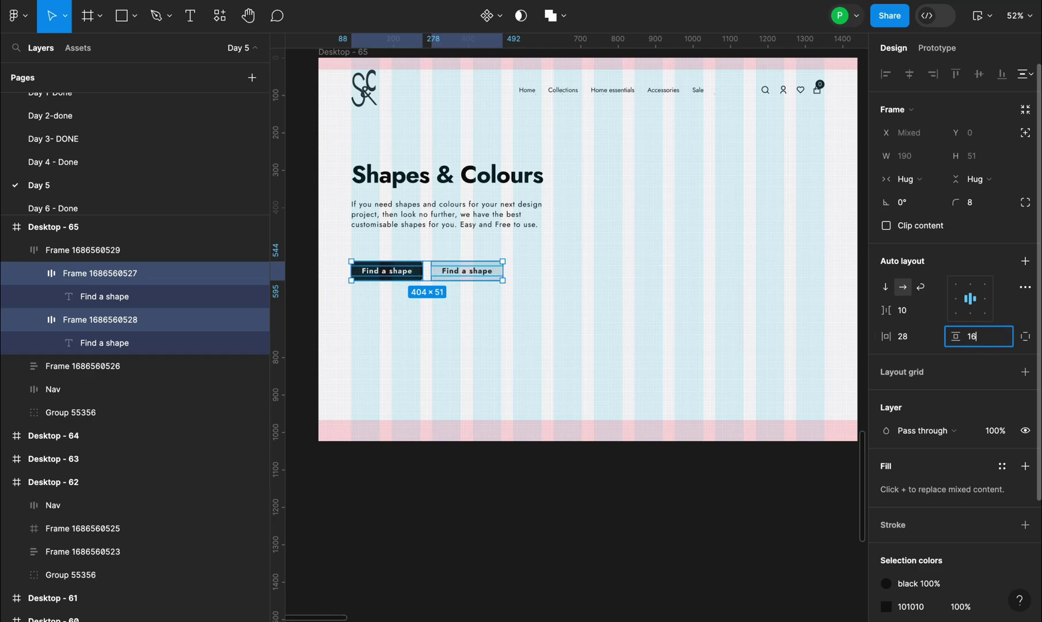
key(Return)
click(710, 332)
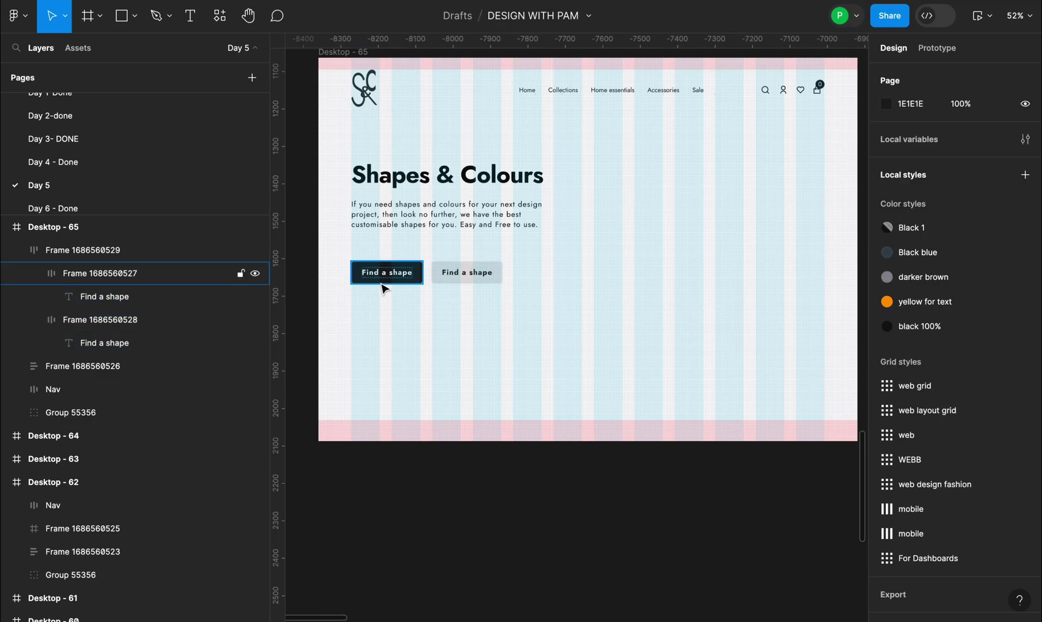
Step: Set both buttons' horizontal padding to 32
scroll(383, 286, up, 3)
click(439, 275)
click(443, 272)
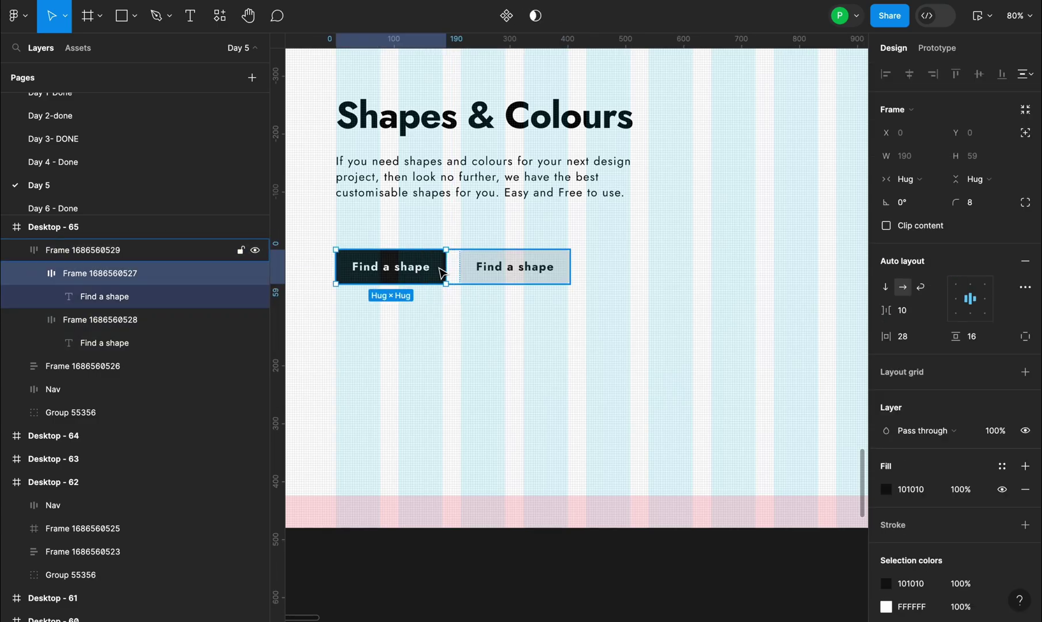
shift+click(521, 280)
click(910, 337)
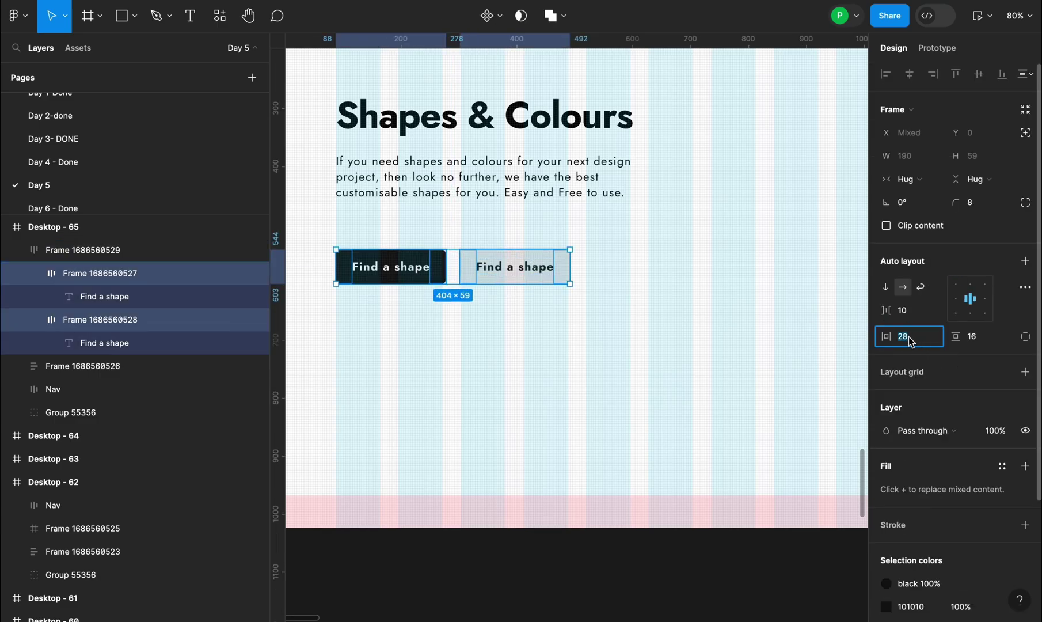
text(32)
key(Return)
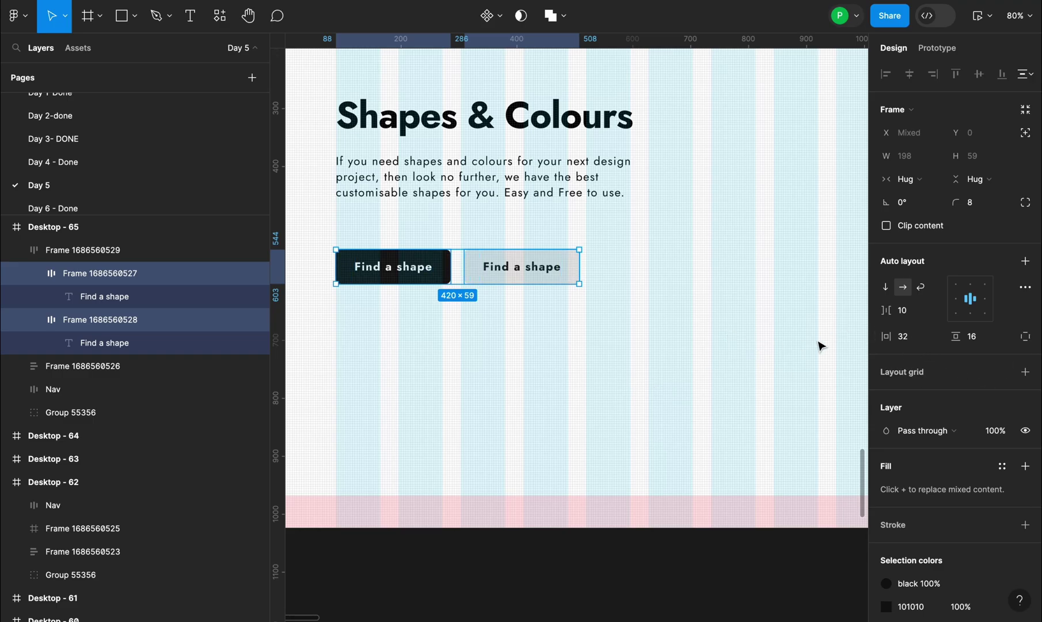
click(617, 344)
Step: Drag the Explore more link from Day 13 into the Desktop - 65 frame
scroll(602, 363, down, 3)
scroll(599, 369, down, 2)
scroll(634, 352, right, 3)
drag(649, 335, 605, 323)
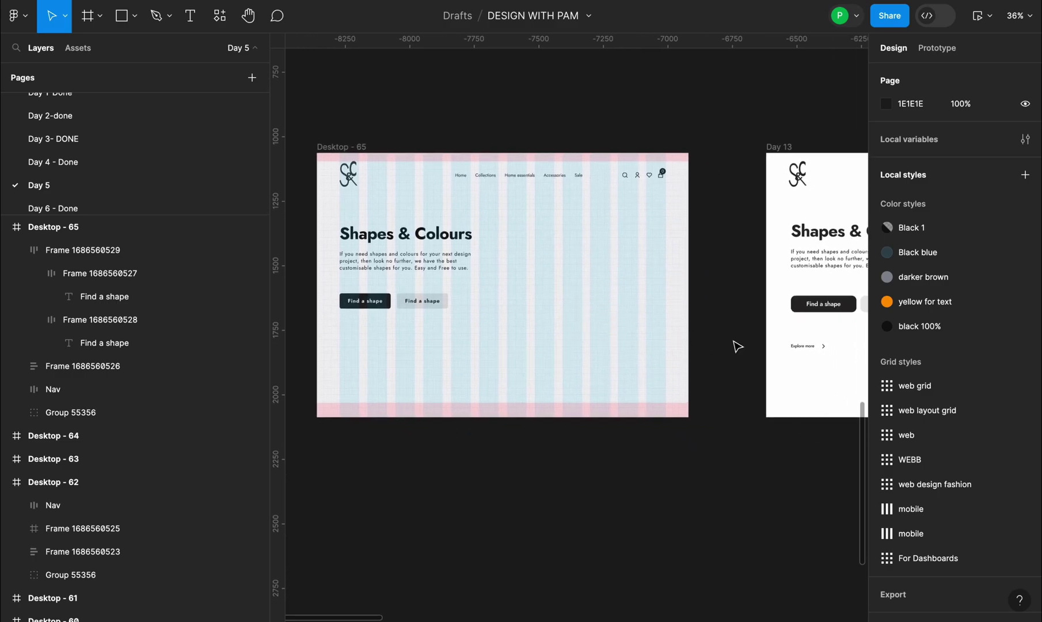
click(812, 349)
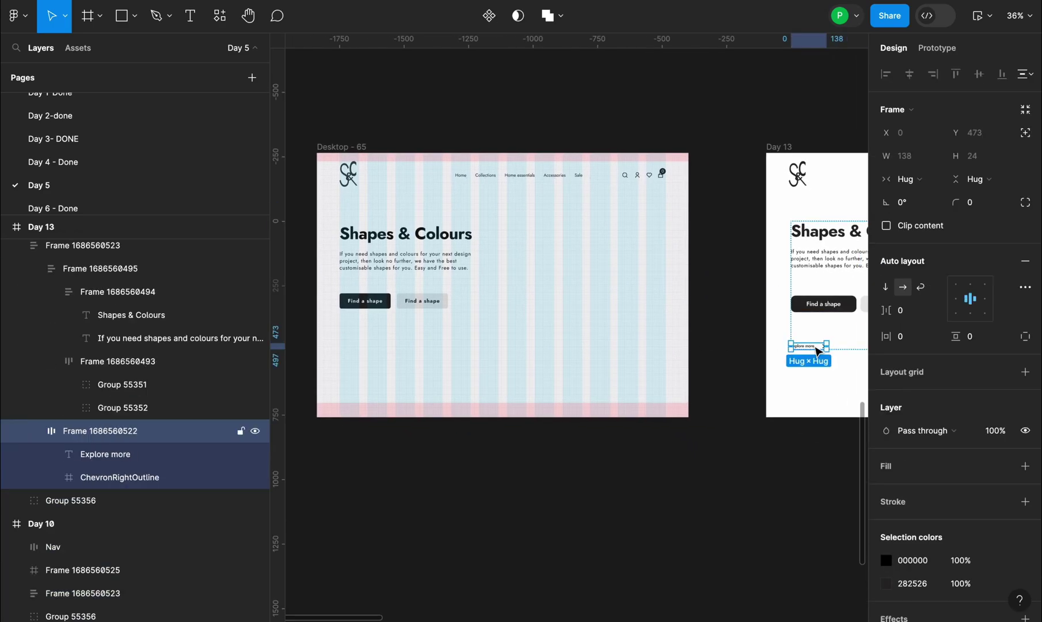
drag(812, 349, 406, 324)
Step: Dismiss the right-click menu and nudge Explore more into place below the buttons
scroll(414, 333, up, 5)
right_click(590, 348)
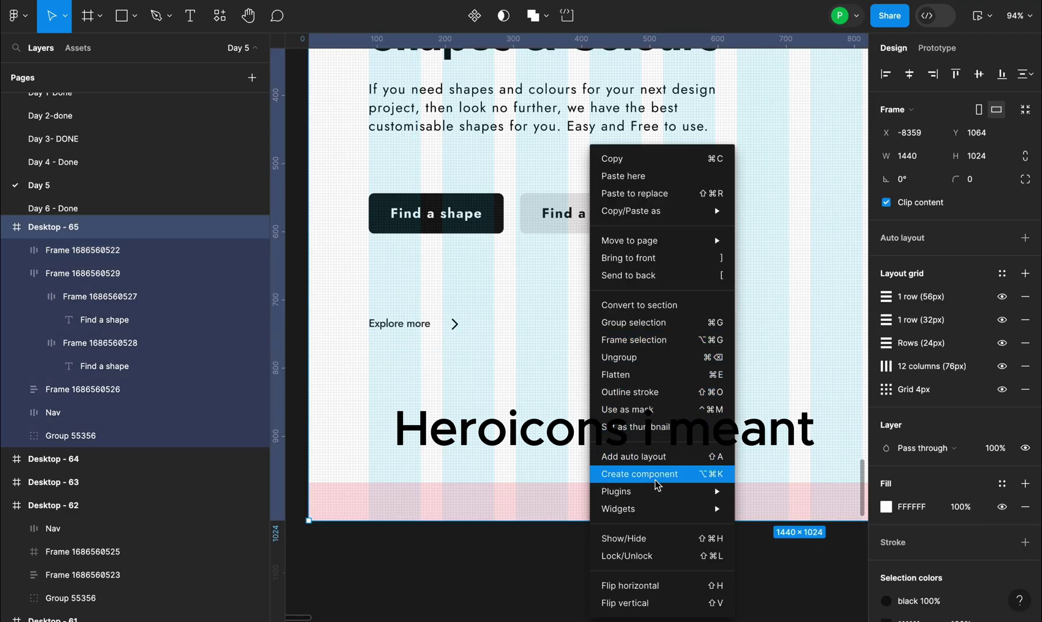
mouse_move(657, 492)
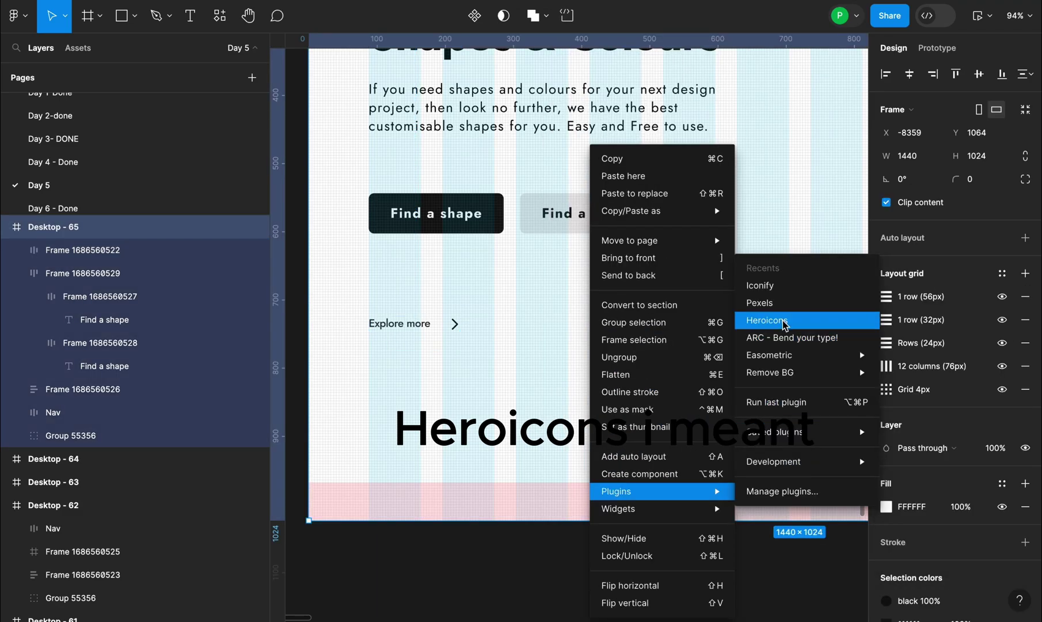
click(452, 373)
click(441, 330)
scroll(436, 328, up, 2)
drag(416, 326, 432, 347)
scroll(431, 347, down, 5)
Step: Wrap the heading block and buttons row in an auto layout stack with a 9 gap
click(533, 219)
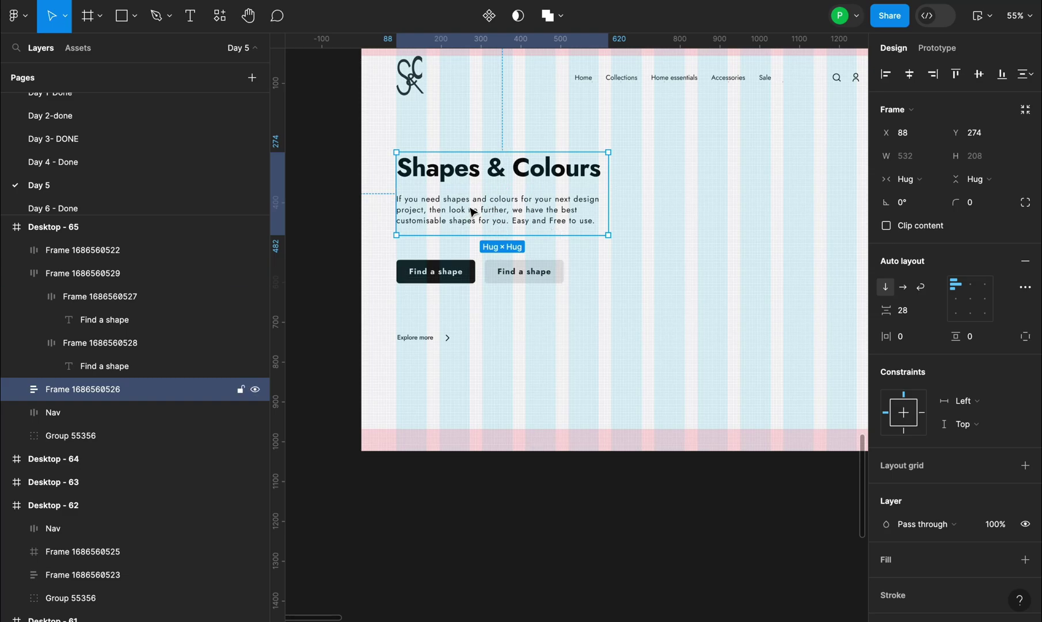
shift+click(520, 276)
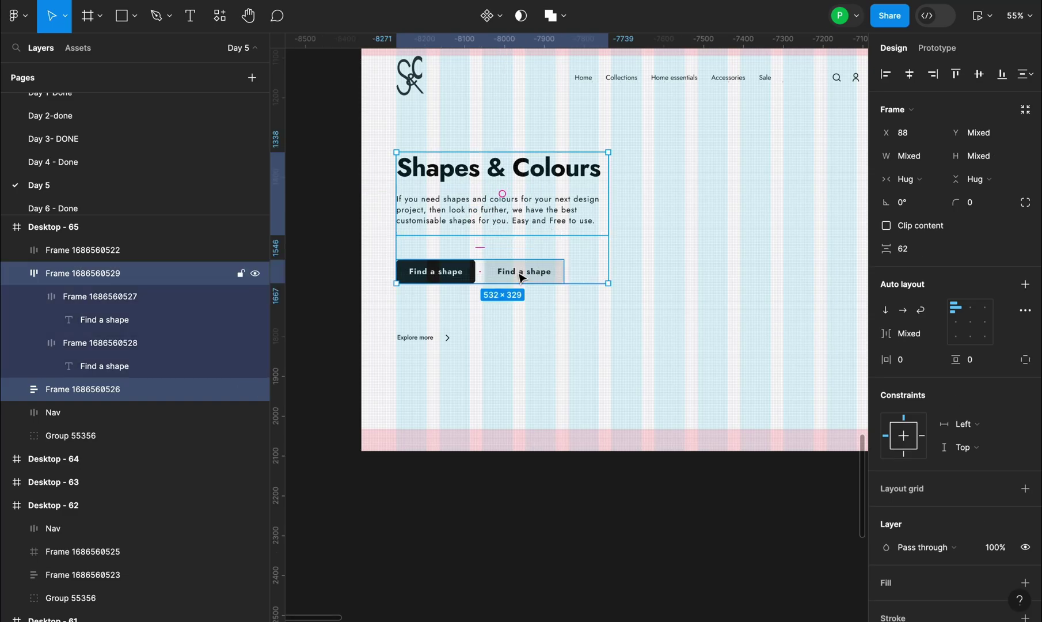
key(shift+a)
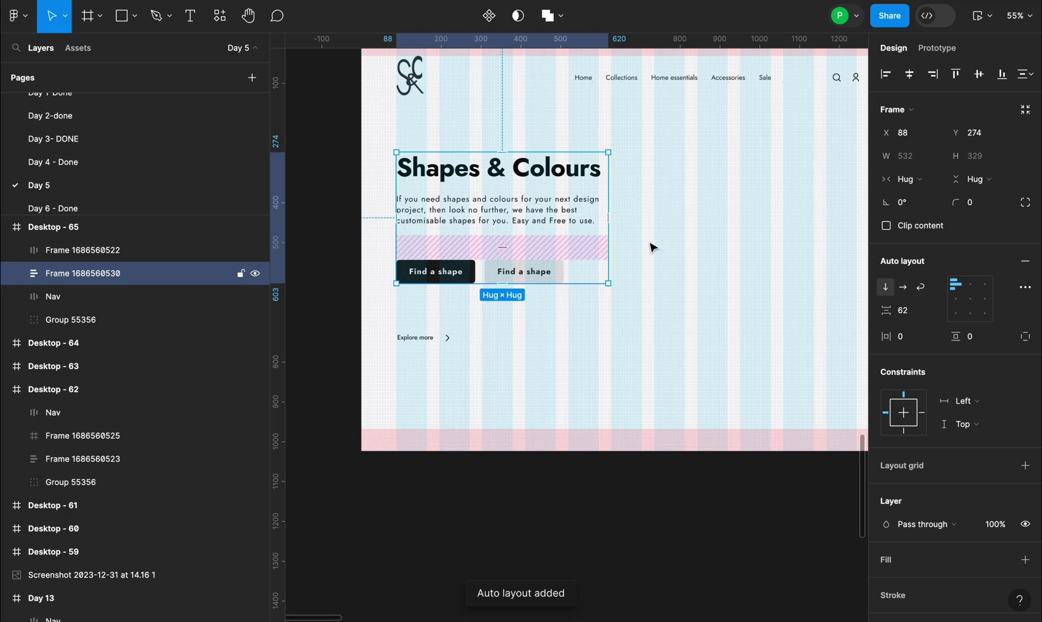
click(911, 319)
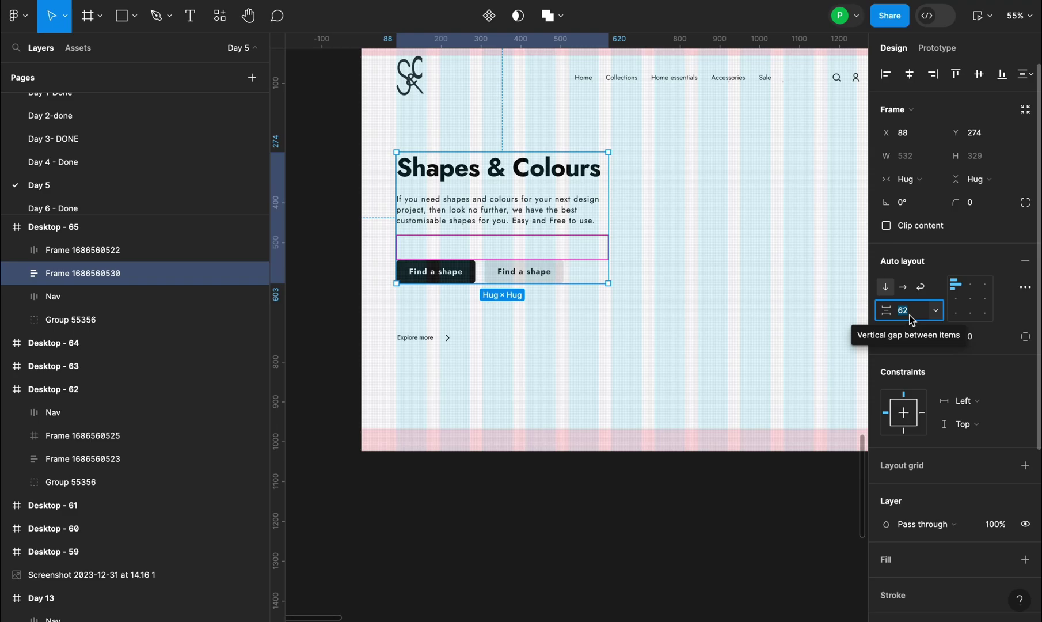
text(94)
key(Return)
click(539, 358)
Step: Stack that frame with the Explore more link in auto layout, spaced 160 apart
scroll(488, 259, down, 3)
drag(448, 309, 449, 330)
shift+click(83, 273)
click(922, 254)
text(1)
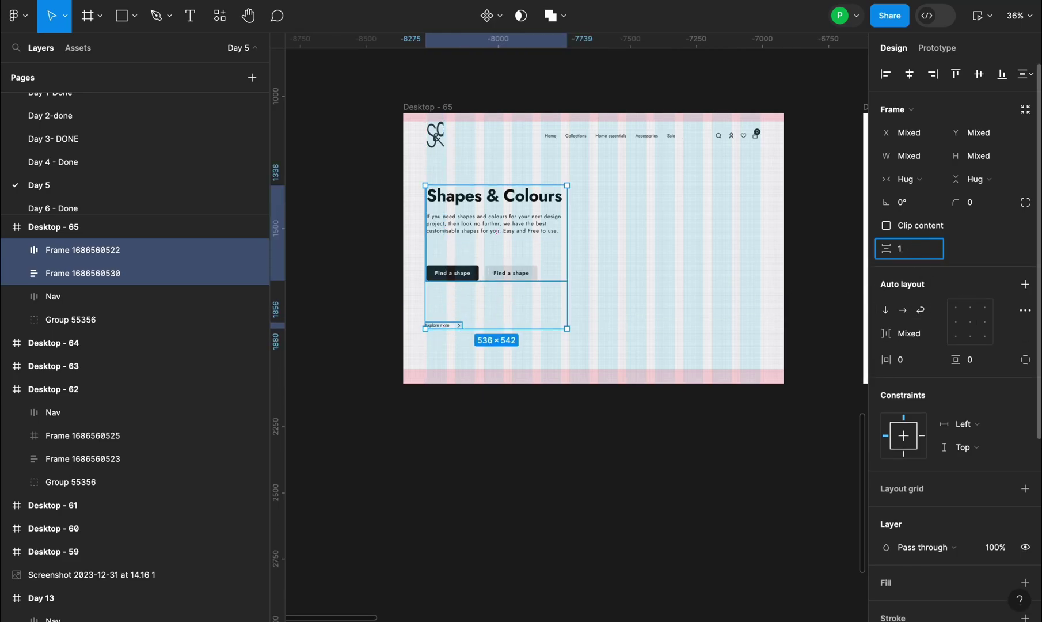
text(60)
key(Return)
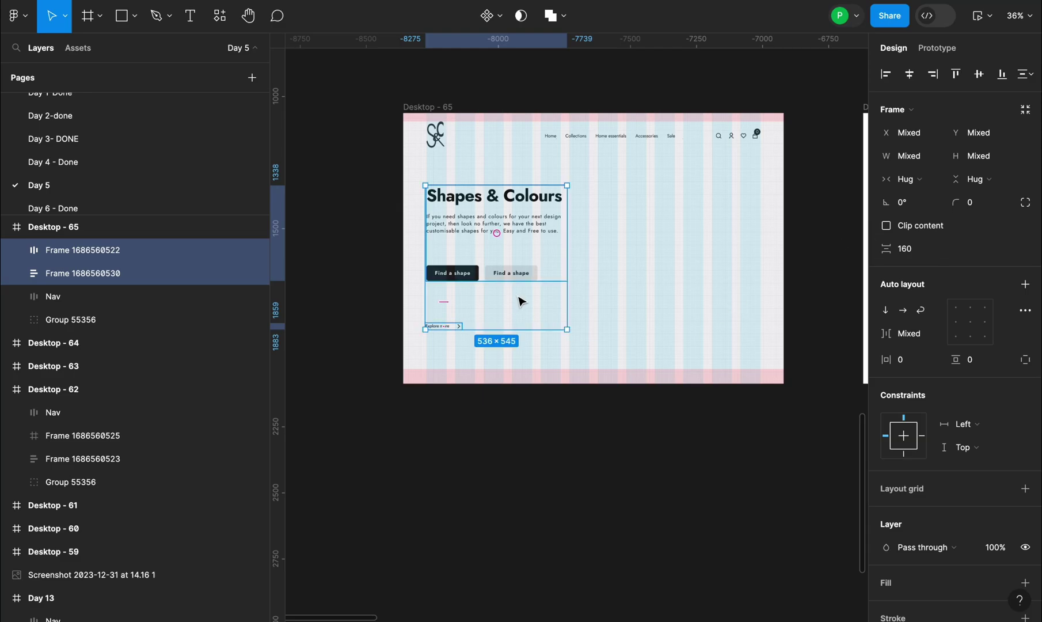
key(shift+a)
click(583, 322)
click(521, 272)
click(557, 288)
scroll(557, 288, down, 2)
drag(698, 288, 610, 306)
Step: Draw a frame over Desktop - 65's right half and give it the 3D shape's orange as its fill
scroll(467, 285, down, 3)
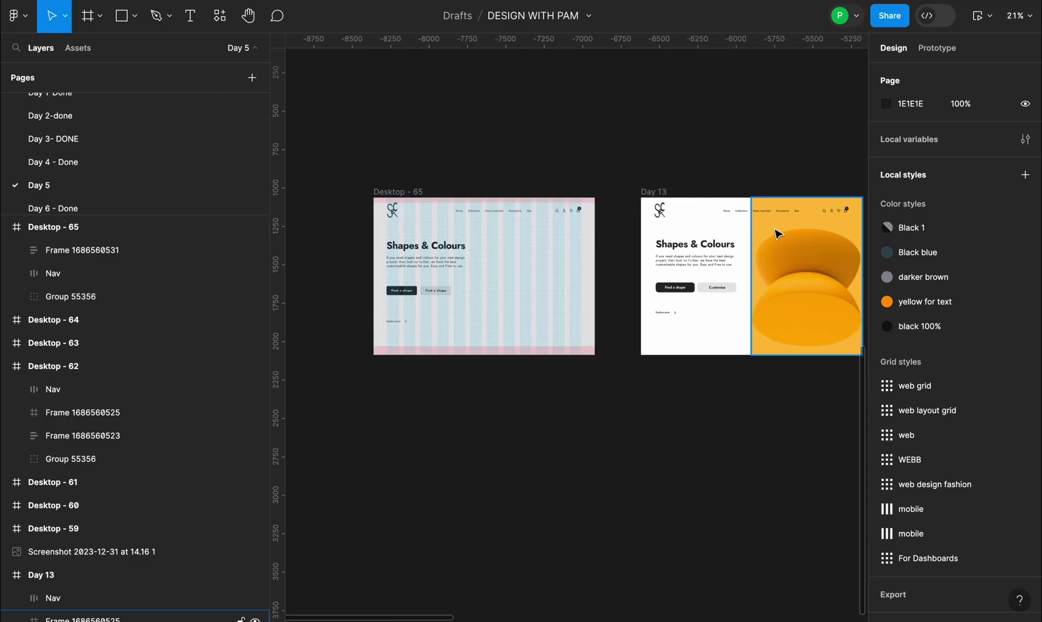
click(137, 27)
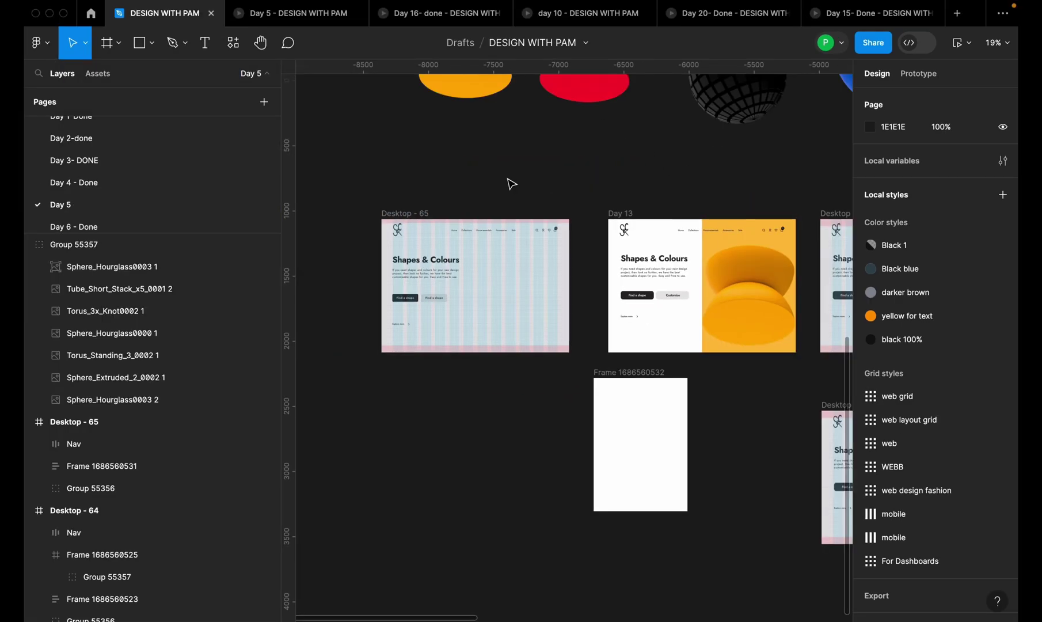
key(f)
drag(481, 220, 570, 352)
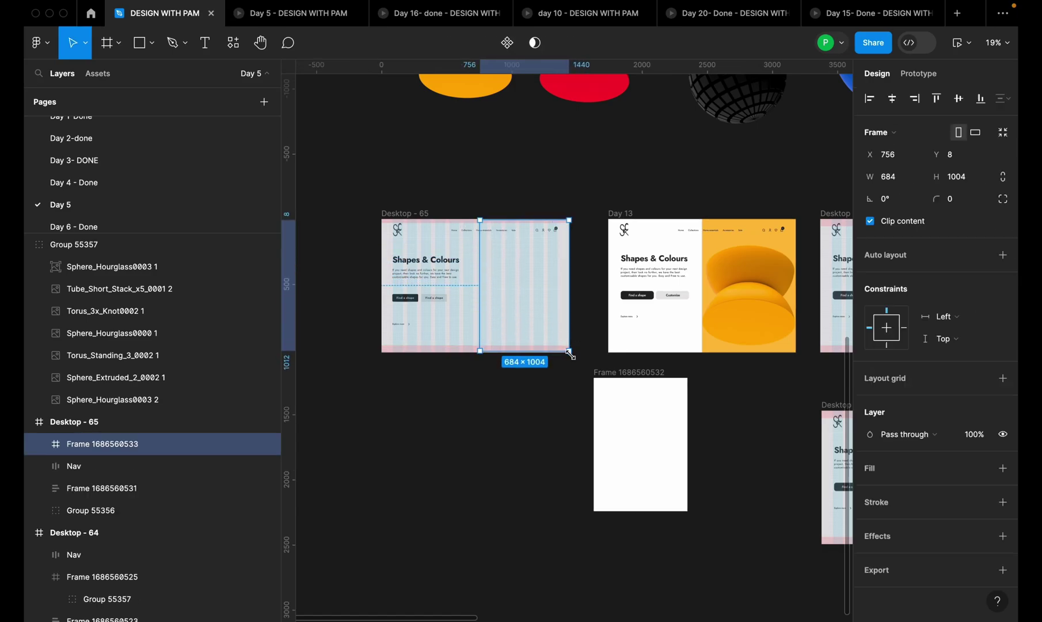
click(1003, 467)
click(870, 491)
click(706, 458)
key(minus)
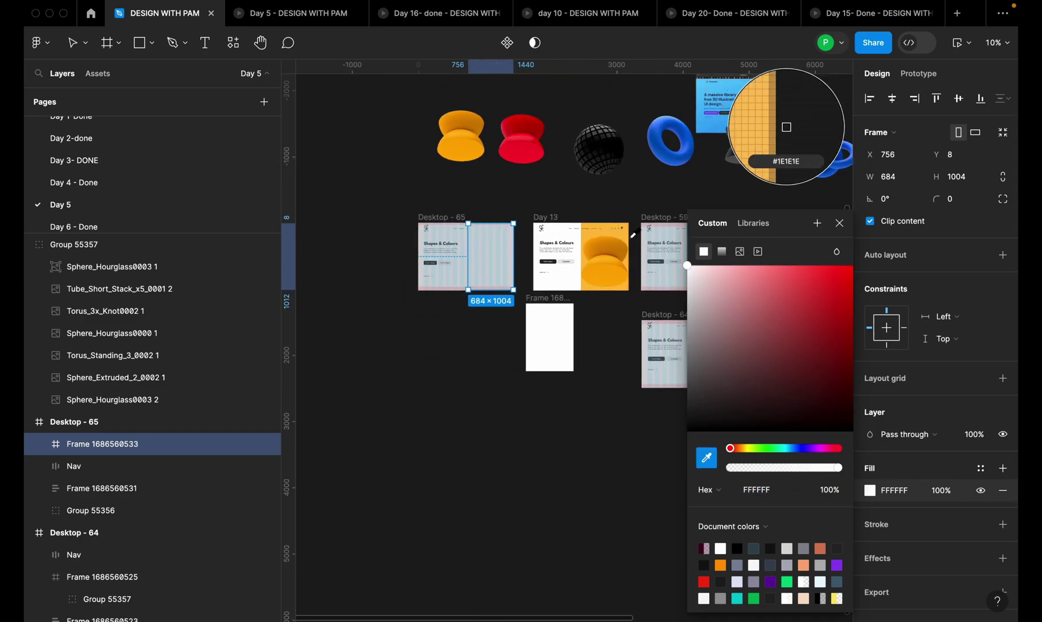
click(629, 239)
scroll(484, 257, up, 5)
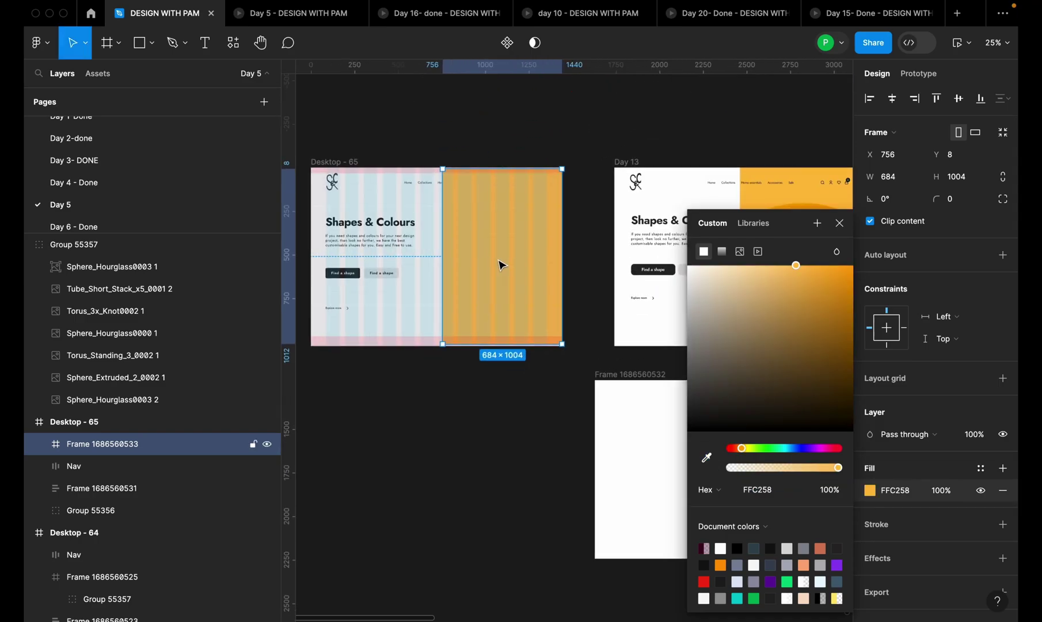
click(572, 123)
Step: Set the orange frame's width to 720, half of Desktop - 65's 1440
click(514, 236)
scroll(514, 235, up, 2)
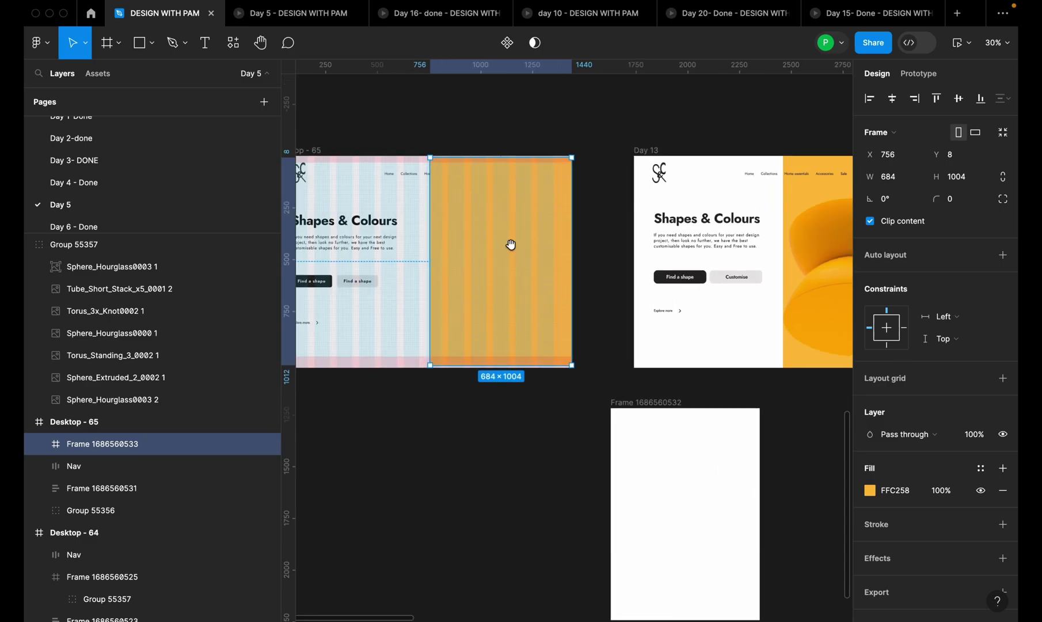
drag(510, 242, 582, 292)
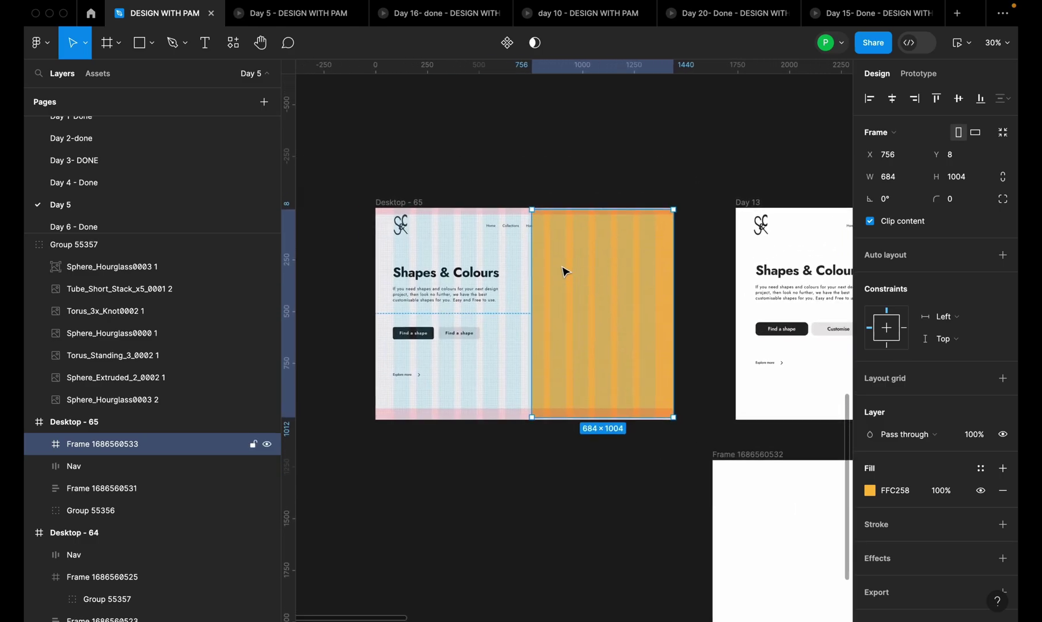
click(410, 202)
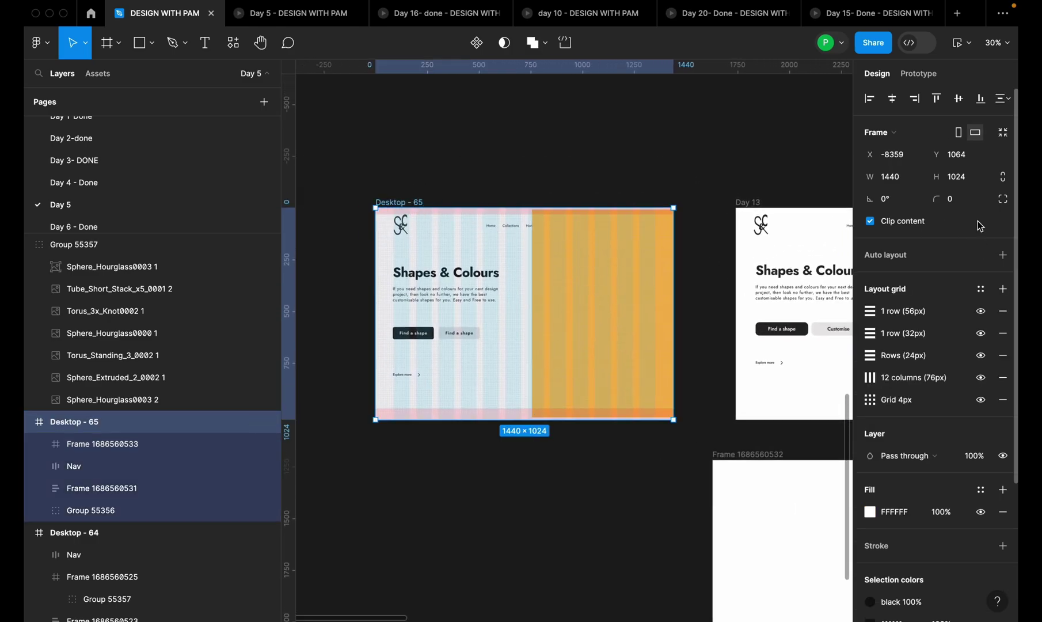
click(915, 184)
click(658, 258)
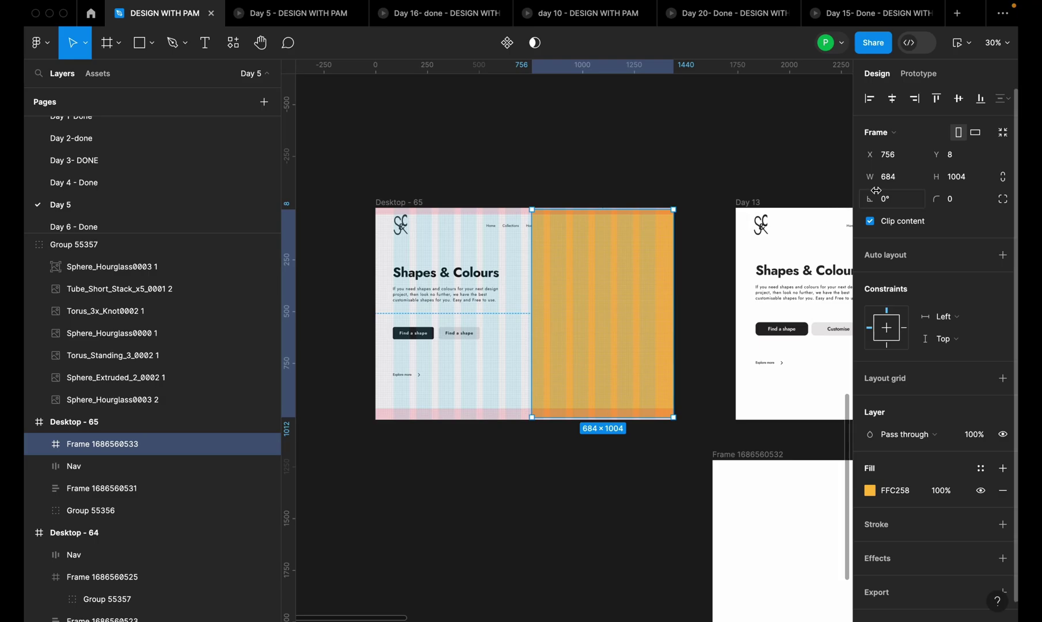
click(900, 181)
key(Return)
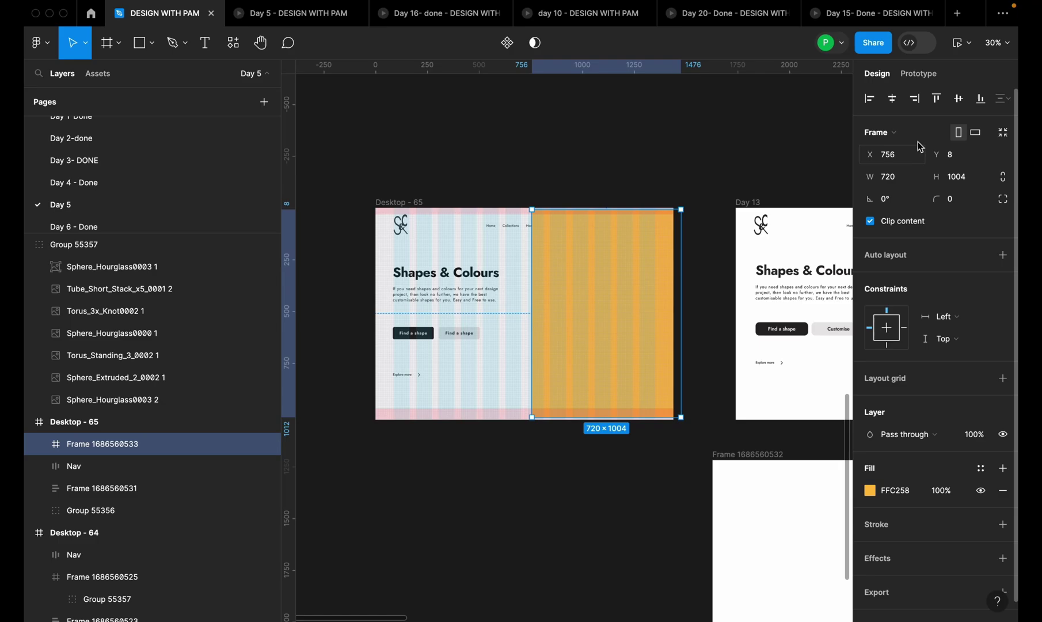
Step: Align the orange panel to the right edge with a height of 1024
click(916, 100)
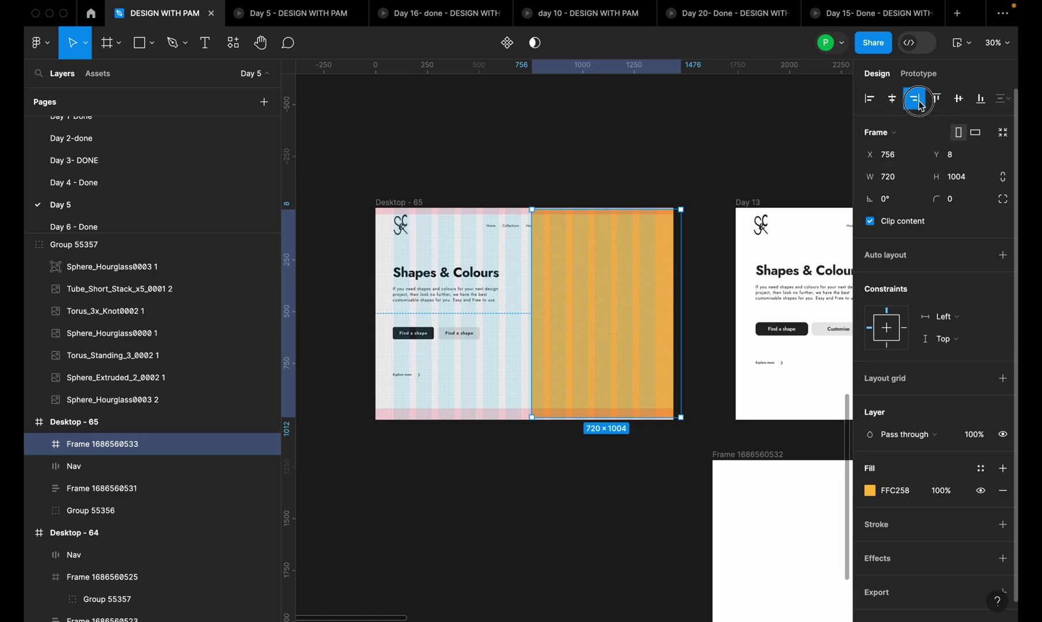
click(961, 101)
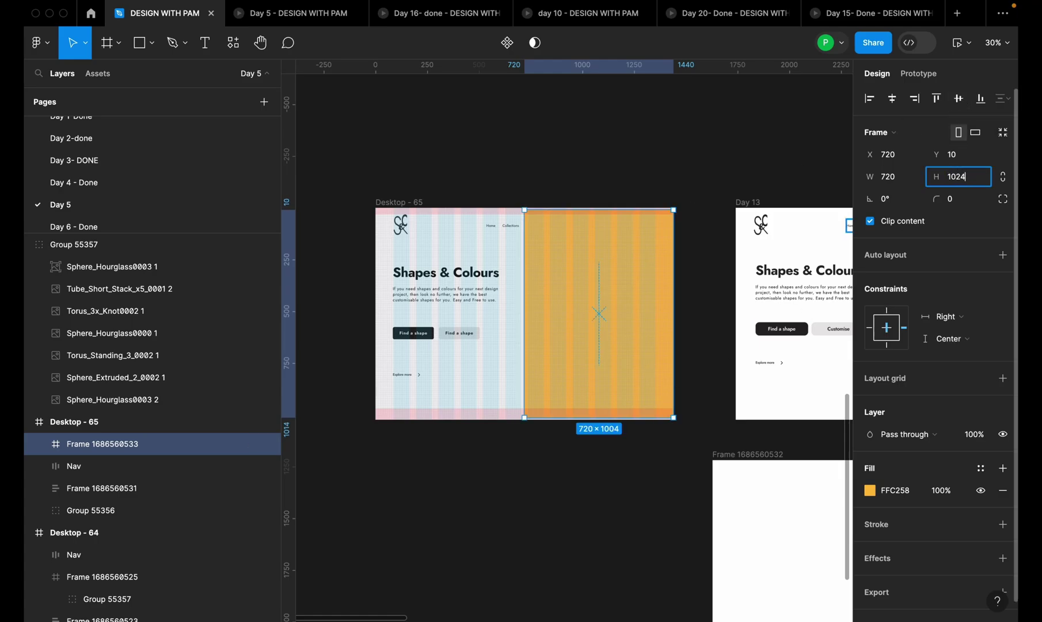
key(Return)
click(960, 100)
click(675, 144)
scroll(537, 345, down, 2)
click(571, 295)
scroll(567, 291, up, 2)
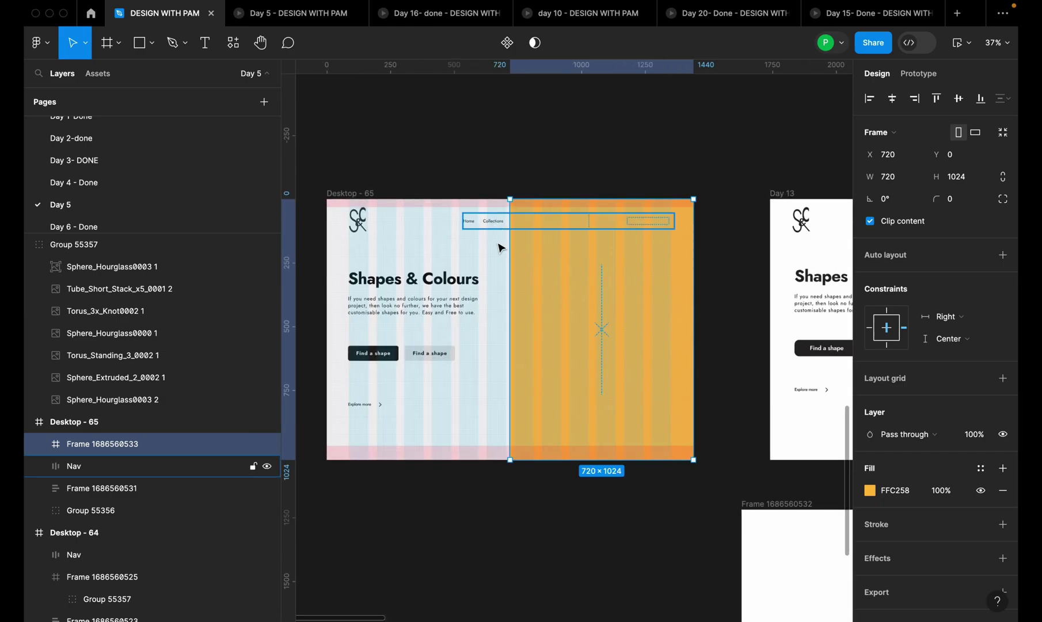
Step: Move the Nav layer above the orange panel so the nav bar shows
click(102, 467)
drag(98, 475, 100, 440)
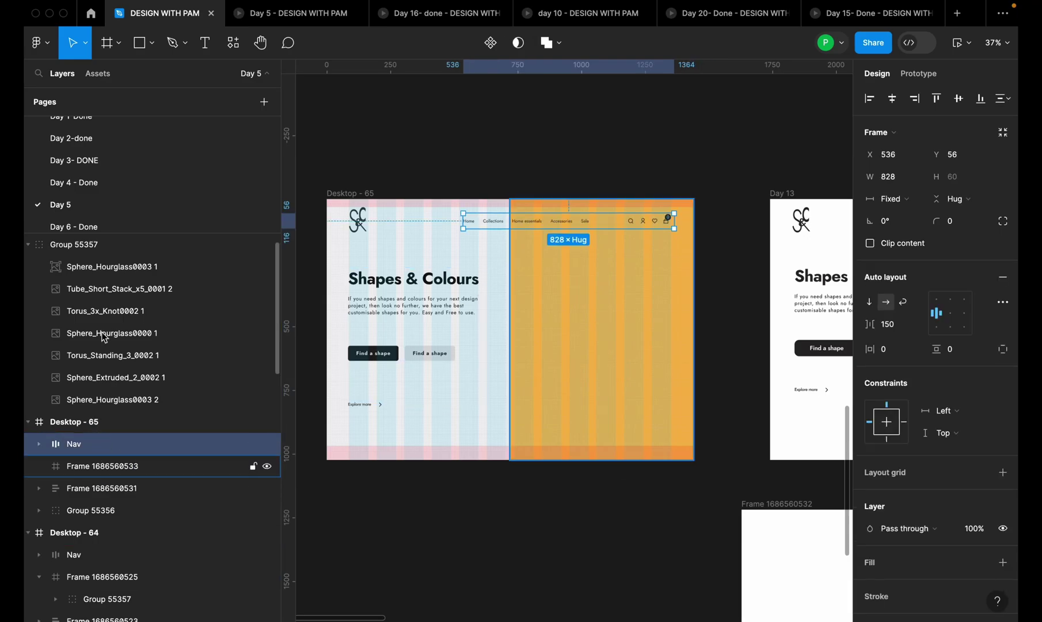
click(614, 525)
scroll(505, 326, down, 10)
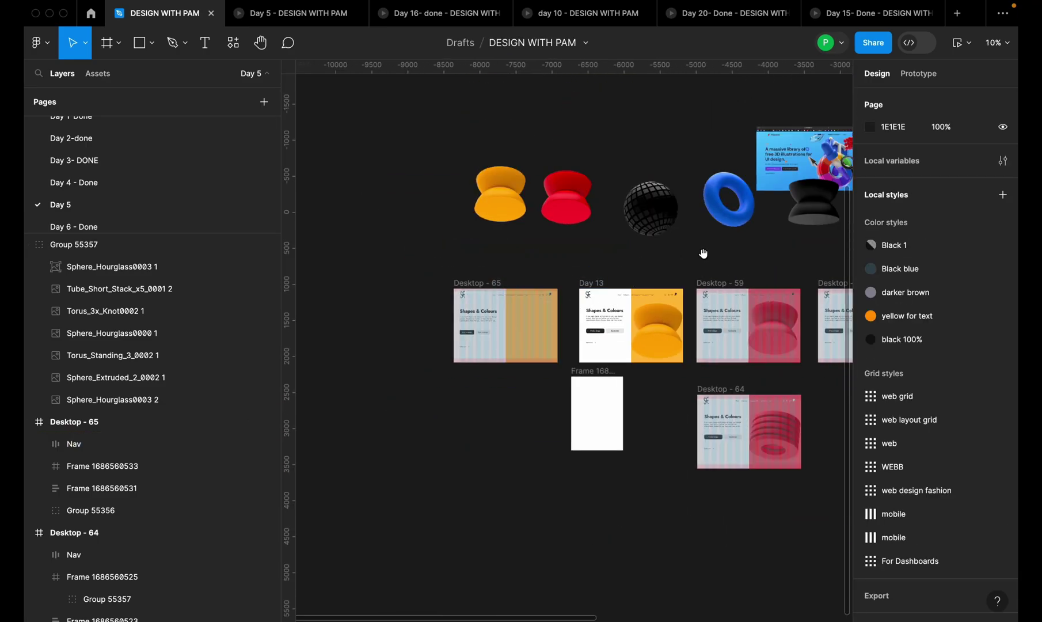
Step: Move the 3D shapes group onto Desktop - 65 and nest it inside the orange right panel
drag(723, 245, 568, 165)
click(612, 318)
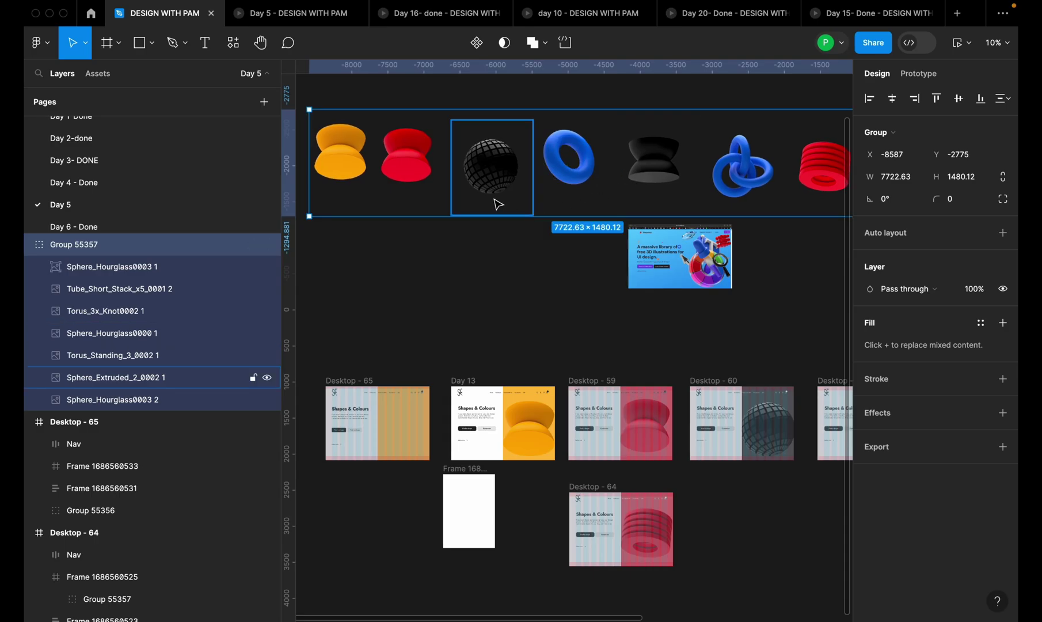
scroll(498, 202, down, 3)
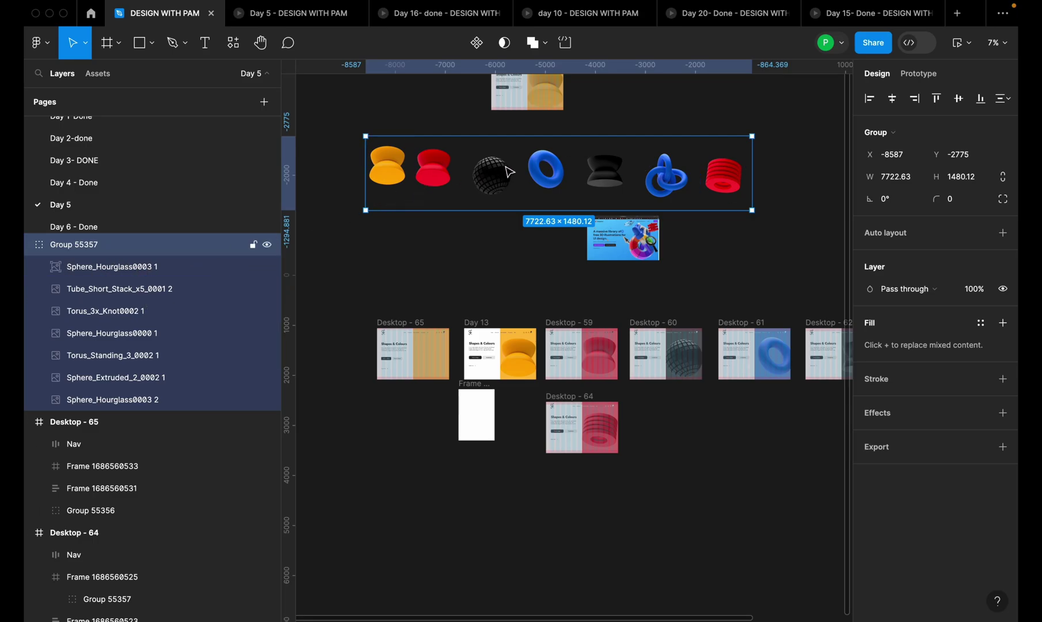
drag(510, 171, 428, 360)
scroll(427, 337, up, 1)
drag(414, 316, 426, 218)
scroll(454, 266, up, 2)
drag(453, 266, 559, 262)
click(28, 247)
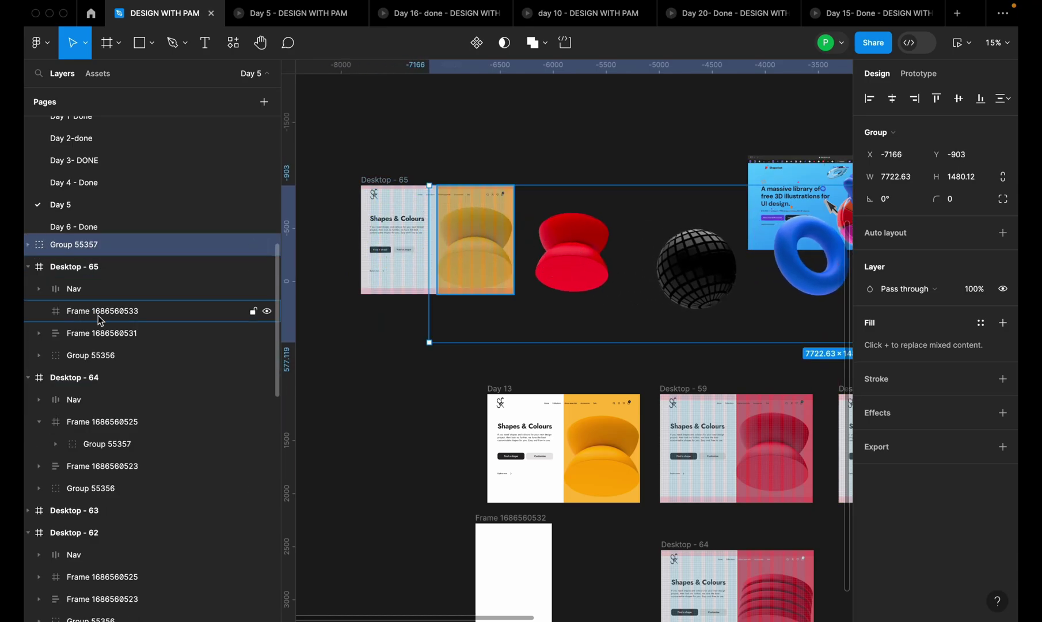
drag(95, 246, 98, 315)
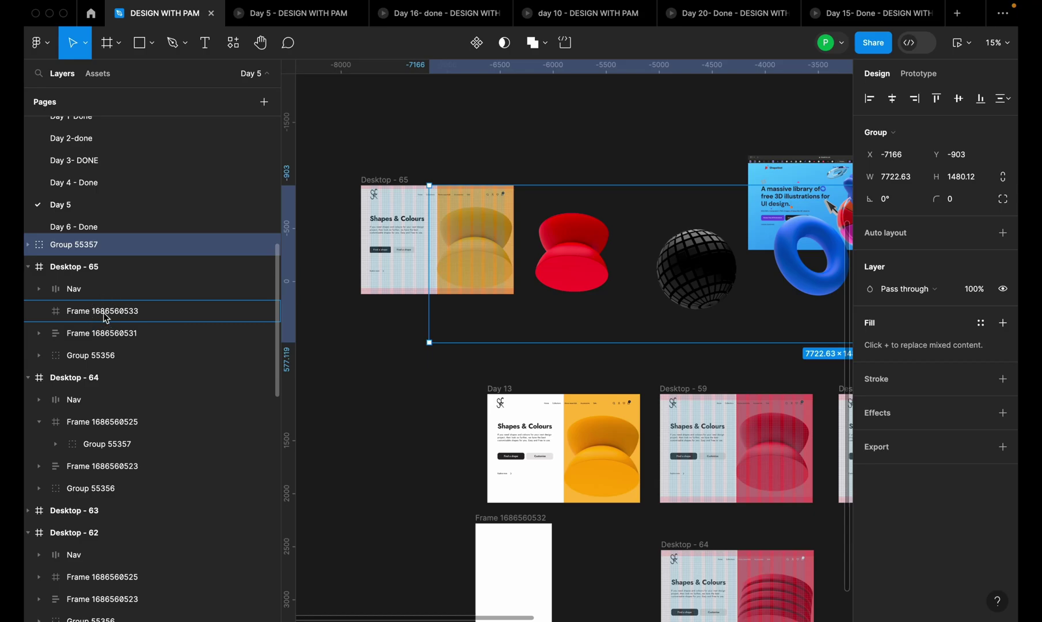
key(ctrl+z)
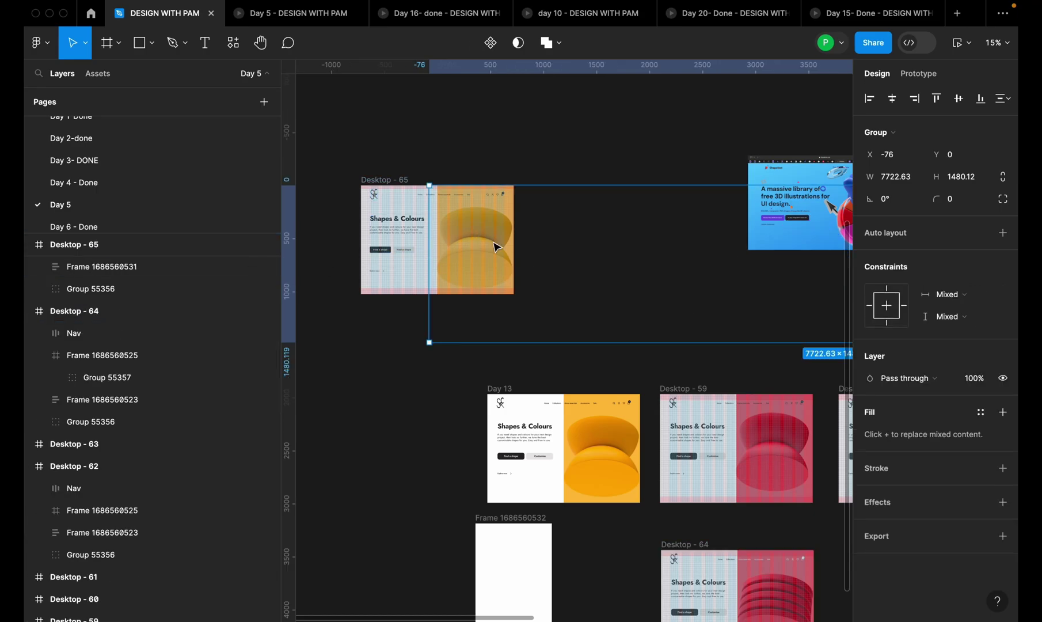
Step: Nudge Group 55357 in Desktop - 65 slightly right, from X -76 to -25
scroll(458, 244, up, 3)
click(468, 237)
drag(467, 237, 477, 247)
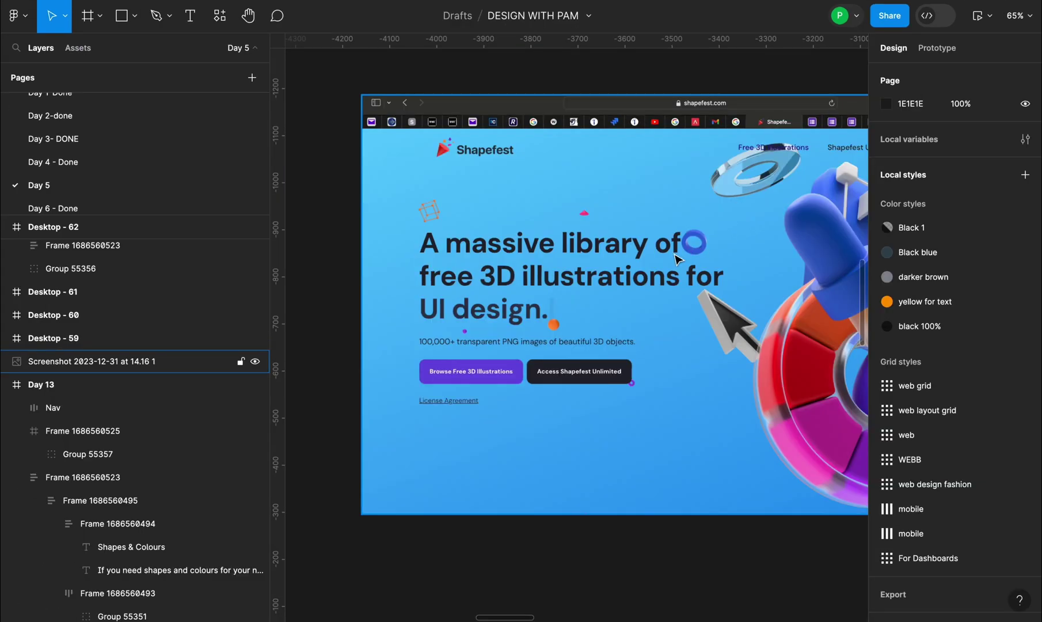
scroll(645, 150, up, 3)
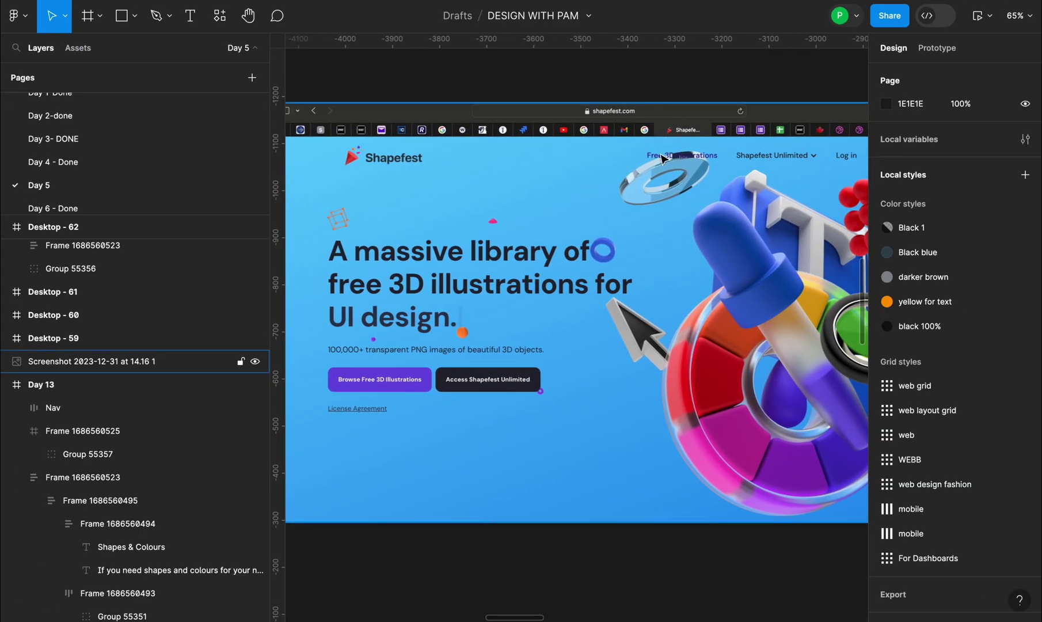
scroll(660, 164, down, 5)
scroll(637, 213, up, 4)
key(Escape)
scroll(640, 213, down, 6)
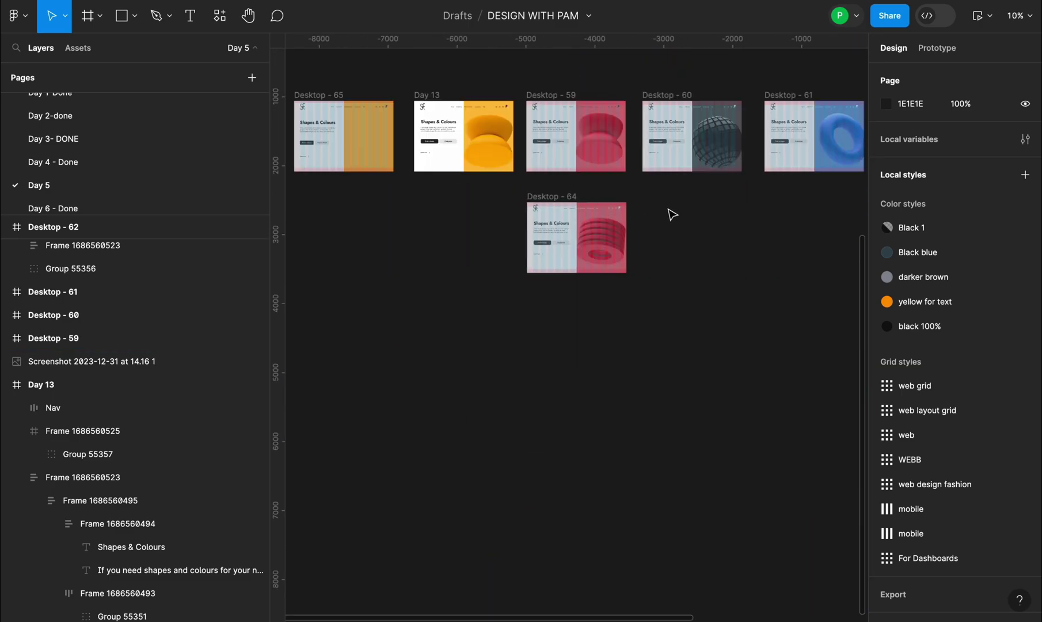
scroll(498, 308, up, 3)
scroll(498, 308, left, 3)
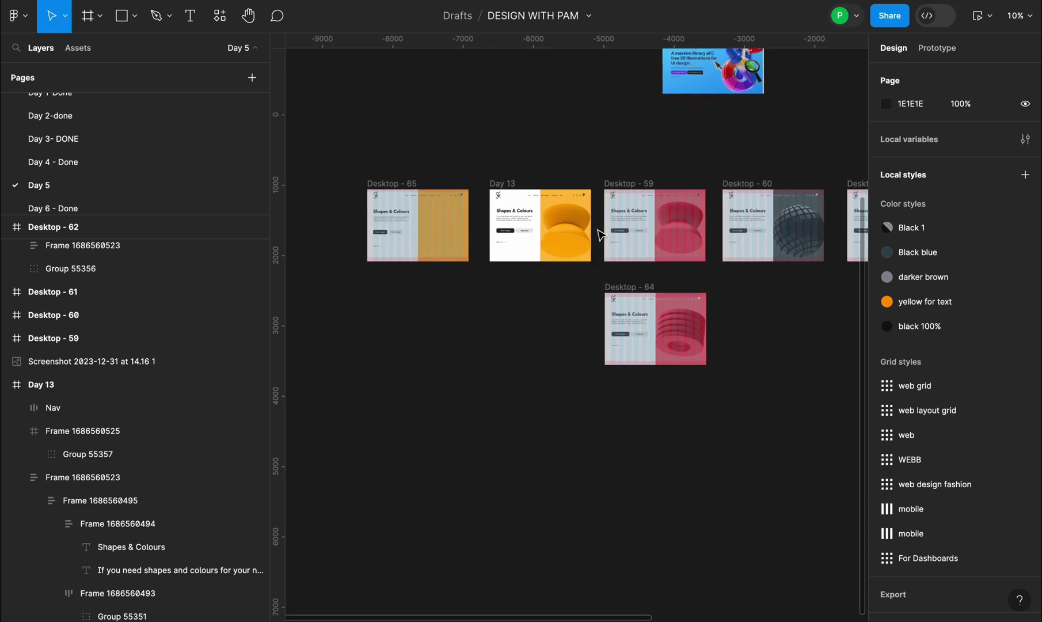
scroll(604, 236, up, 2)
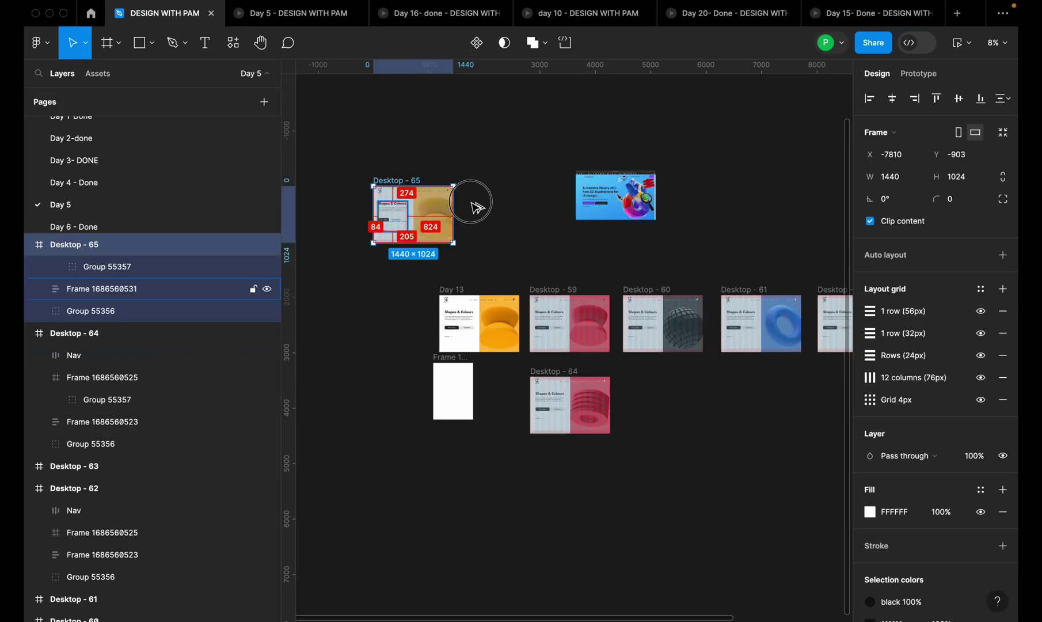
Step: Duplicate Desktop - 65 as Desktop - 66 and fill its right panel with Desktop - 59's red D53332
drag(476, 205, 415, 143)
click(418, 129)
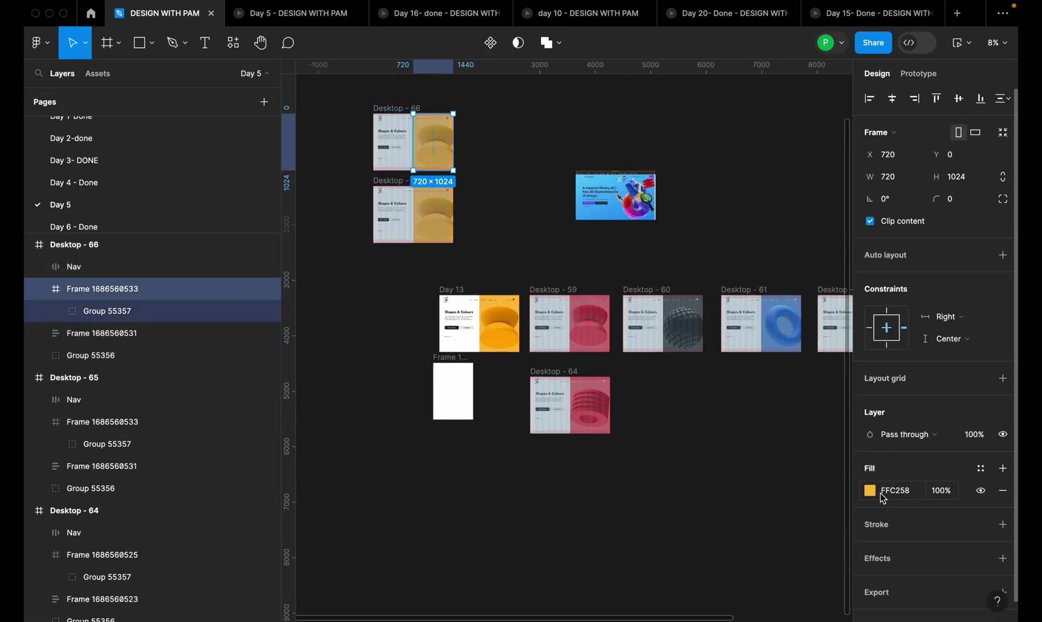
click(894, 490)
click(870, 490)
click(707, 458)
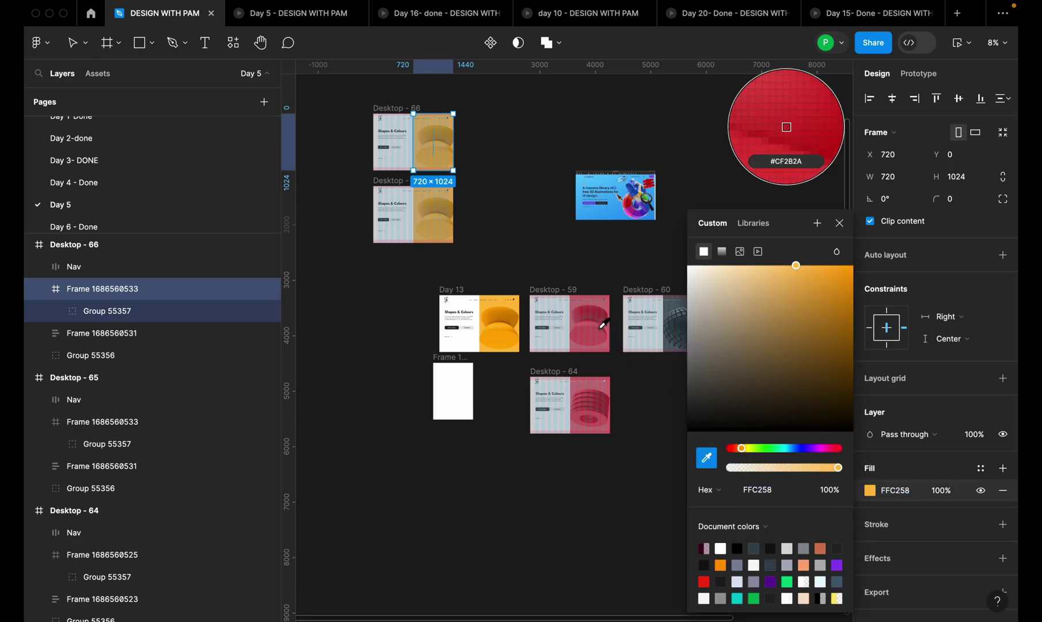
click(583, 315)
click(498, 180)
Step: Shift the 3D shape group slightly left within Desktop - 66's red panel
scroll(423, 157, up, 6)
scroll(505, 180, down, 3)
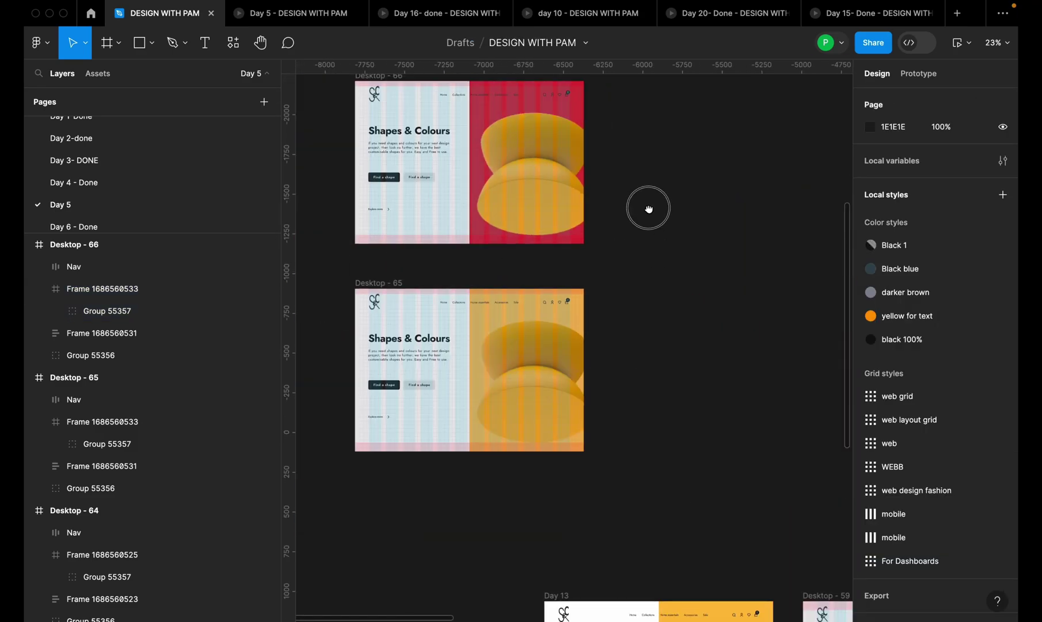
scroll(613, 288, up, 3)
scroll(613, 289, left, 2)
click(602, 282)
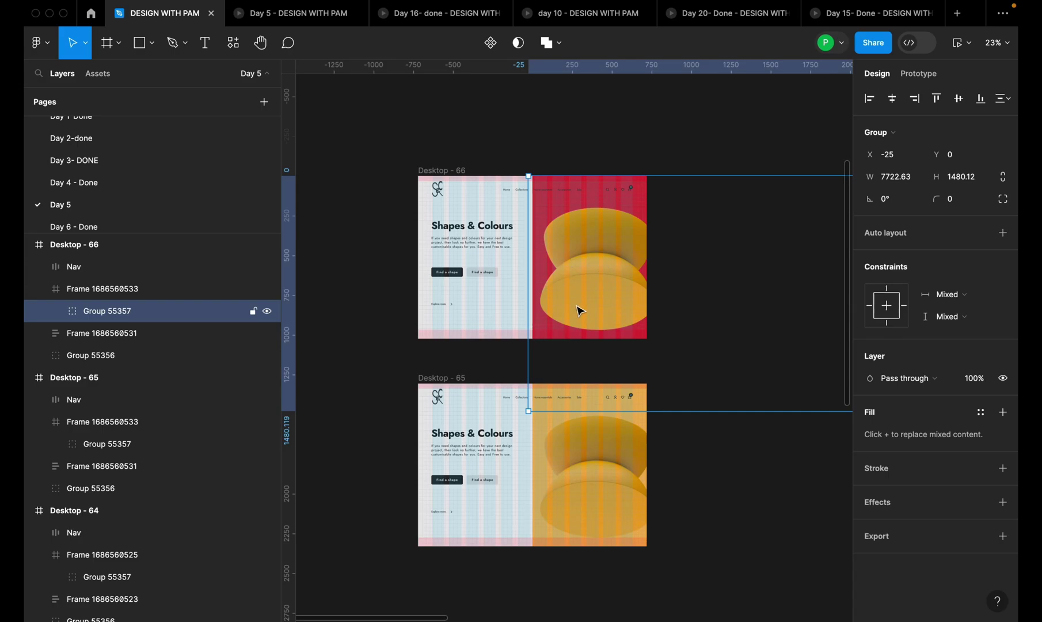
mouse_move(604, 275)
mouse_down()
mouse_move(549, 275)
mouse_move(622, 278)
mouse_move(598, 284)
mouse_move(598, 275)
mouse_up()
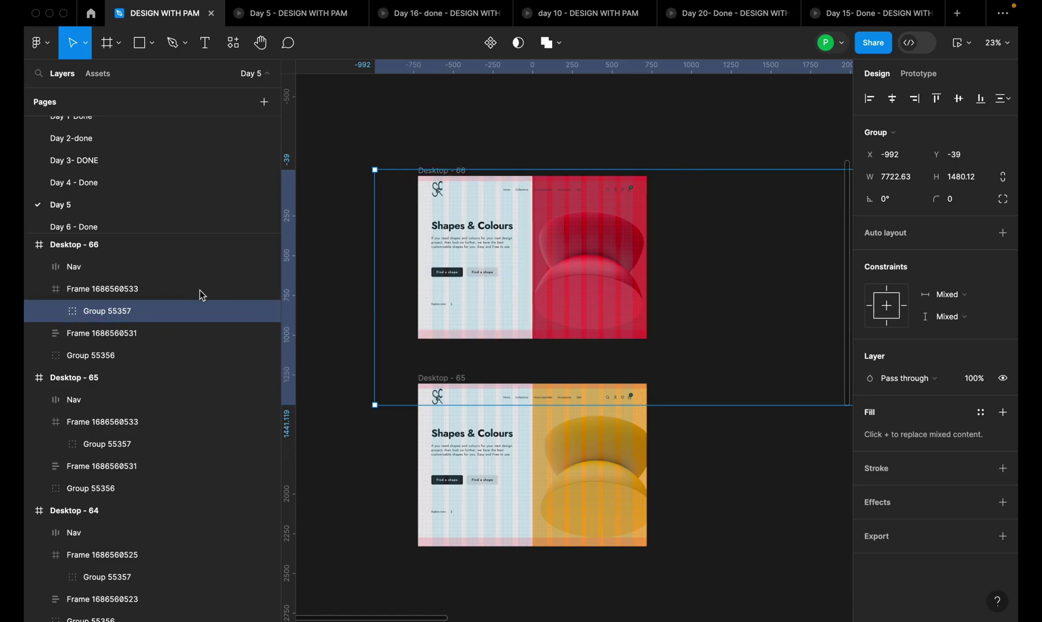
click(139, 294)
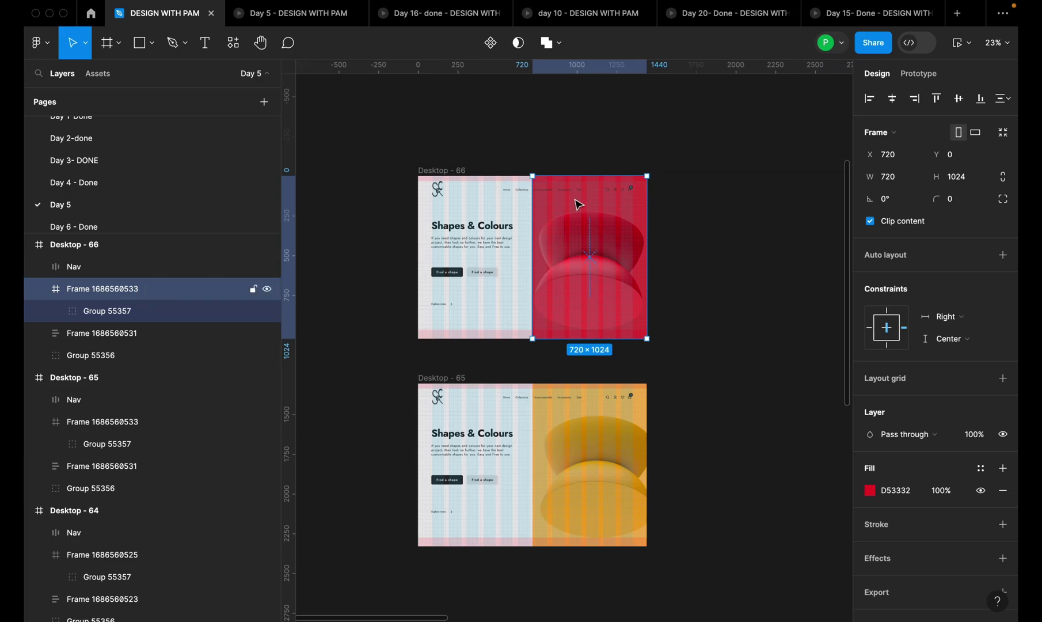
scroll(576, 201, up, 5)
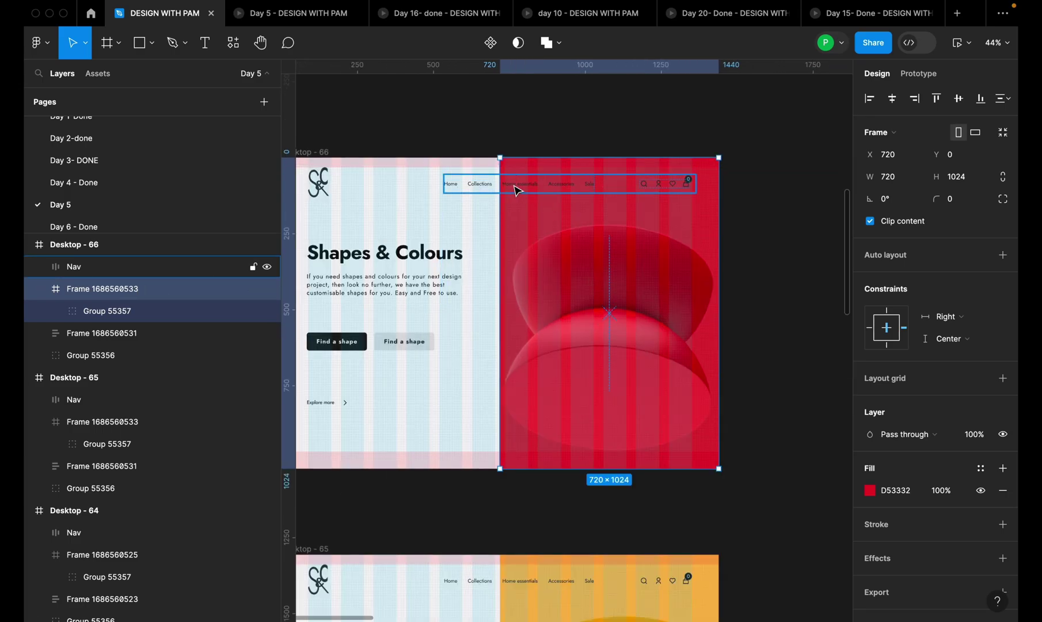
scroll(559, 222, down, 3)
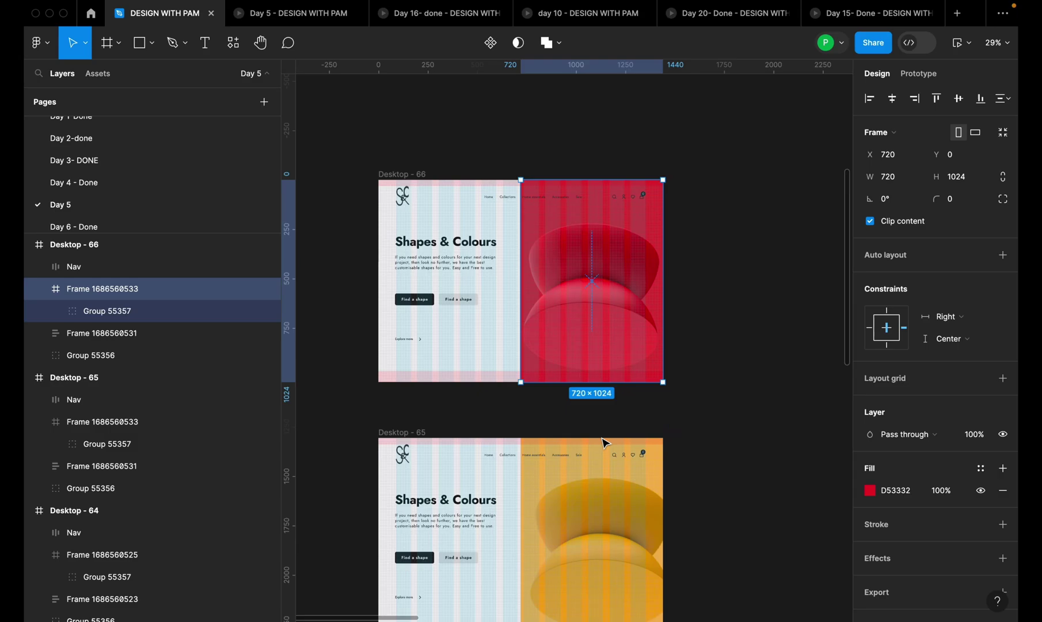
click(612, 159)
Step: Pan across the frame row to Desktop - 65 and 66, then select the Day 13 frame
scroll(544, 239, down, 5)
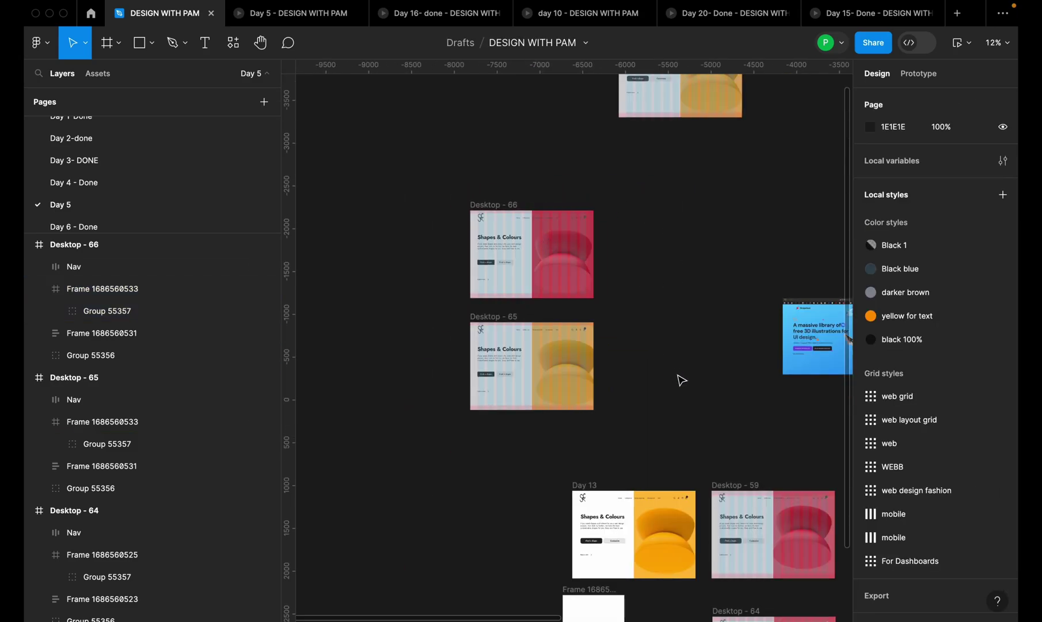
scroll(679, 384, down, 3)
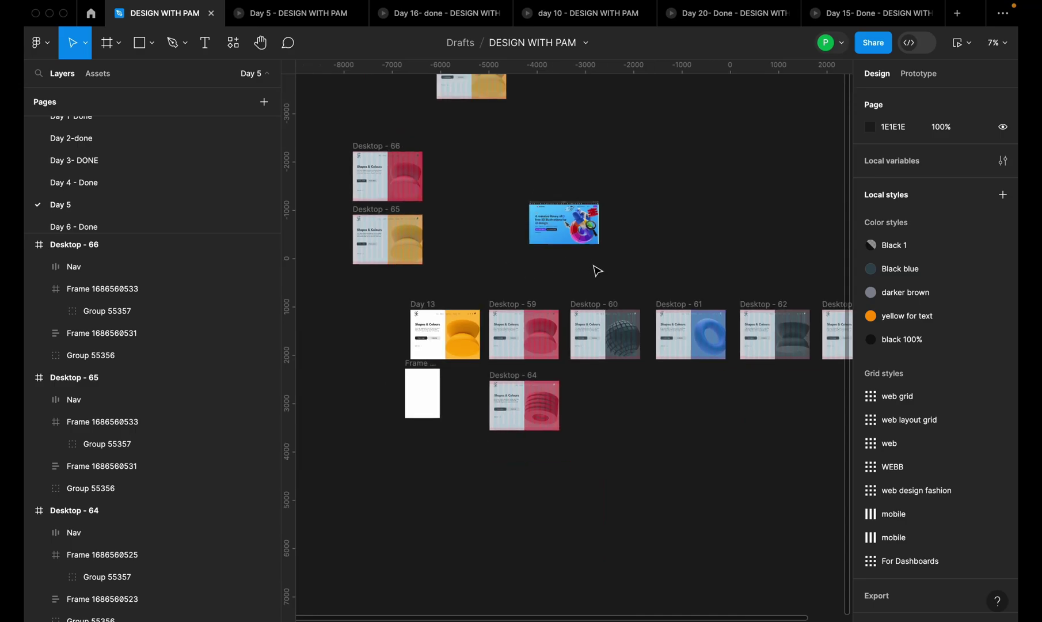
scroll(726, 263, down, 2)
drag(784, 263, 659, 275)
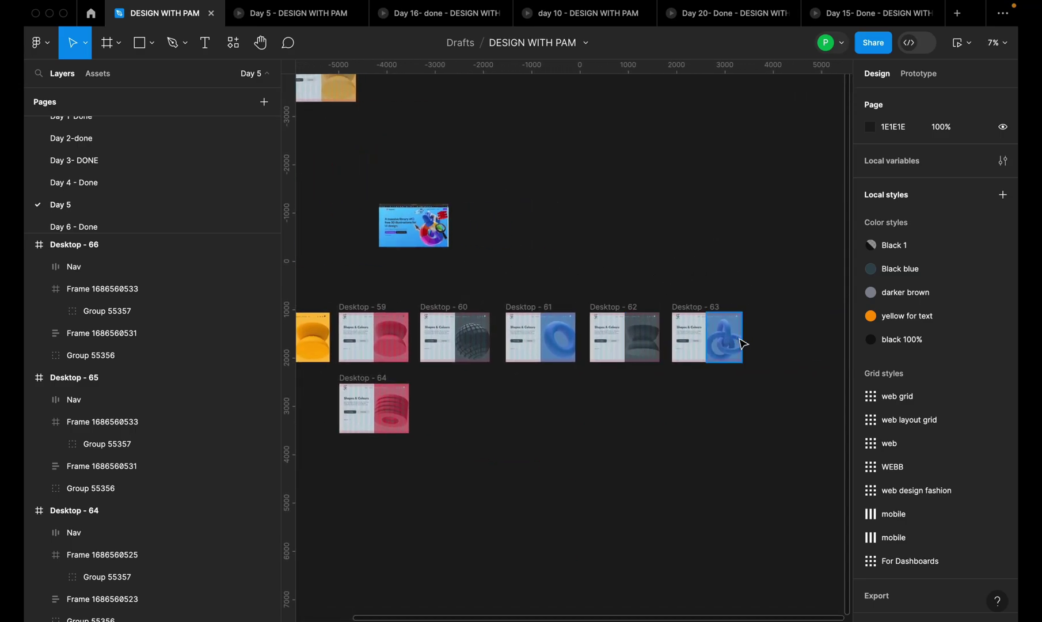
drag(544, 276, 734, 260)
scroll(491, 367, up, 5)
click(404, 165)
Step: Shift Day 13 slightly left and reconnect its prototype link to Desktop - 59
drag(477, 204, 430, 202)
click(928, 82)
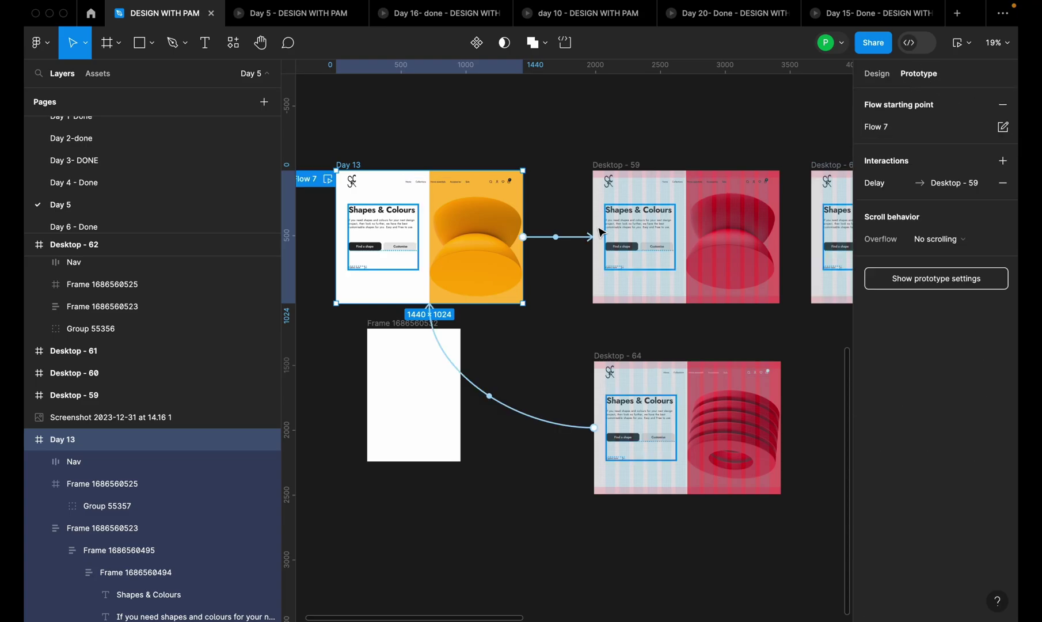
mouse_move(556, 237)
mouse_down()
mouse_move(551, 255)
mouse_move(615, 235)
mouse_move(560, 242)
mouse_up()
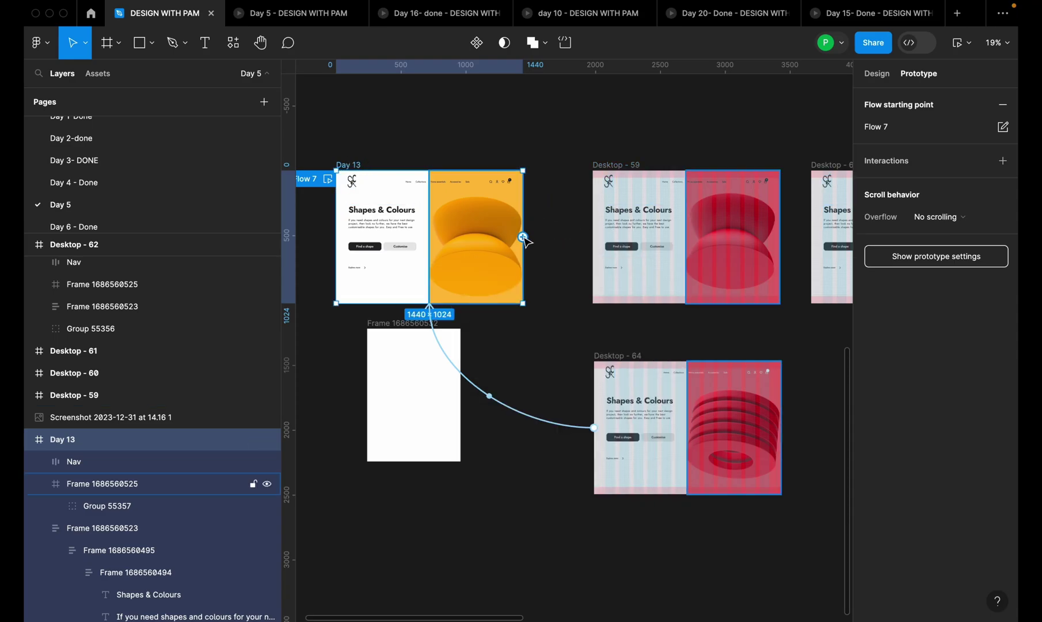
scroll(525, 241, up, 5)
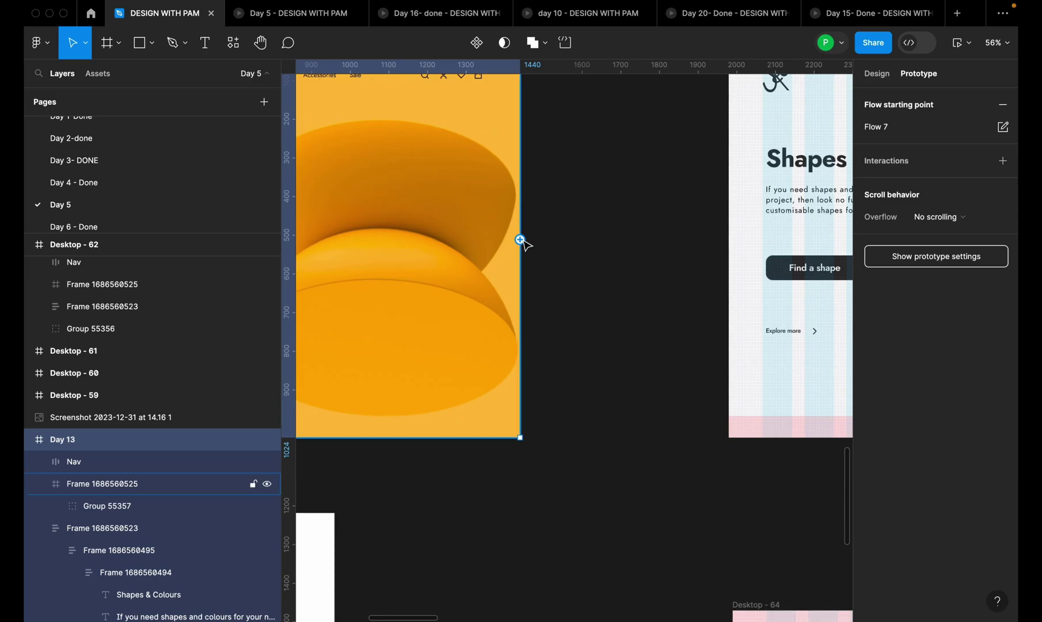
drag(521, 240, 747, 228)
scroll(747, 228, down, 5)
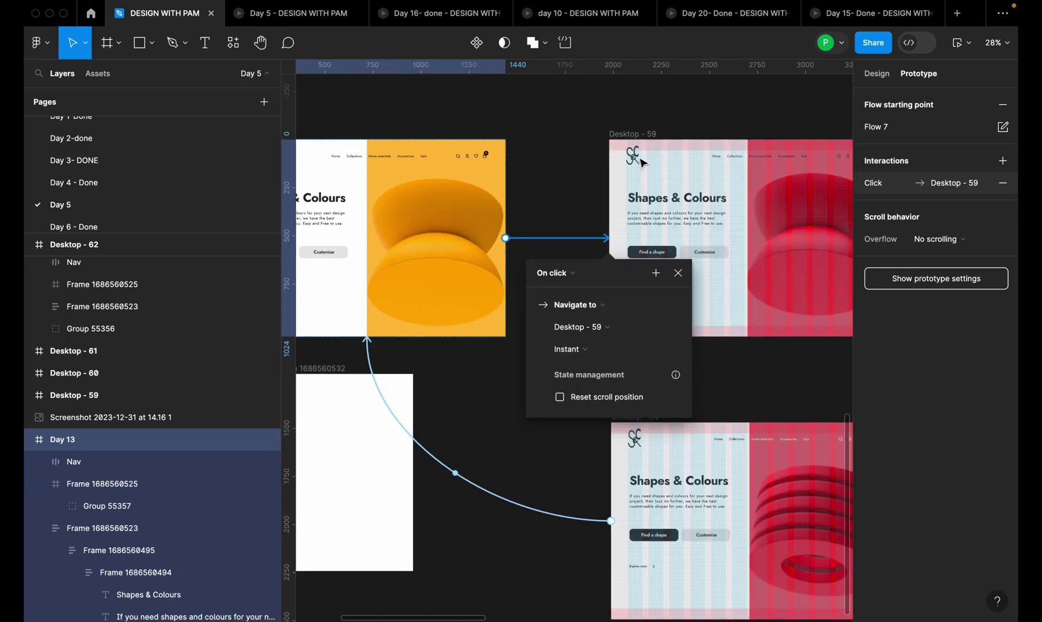
Step: Set the interaction to After delay, Navigate to Desktop - 59, with a Smart animate transition
click(573, 273)
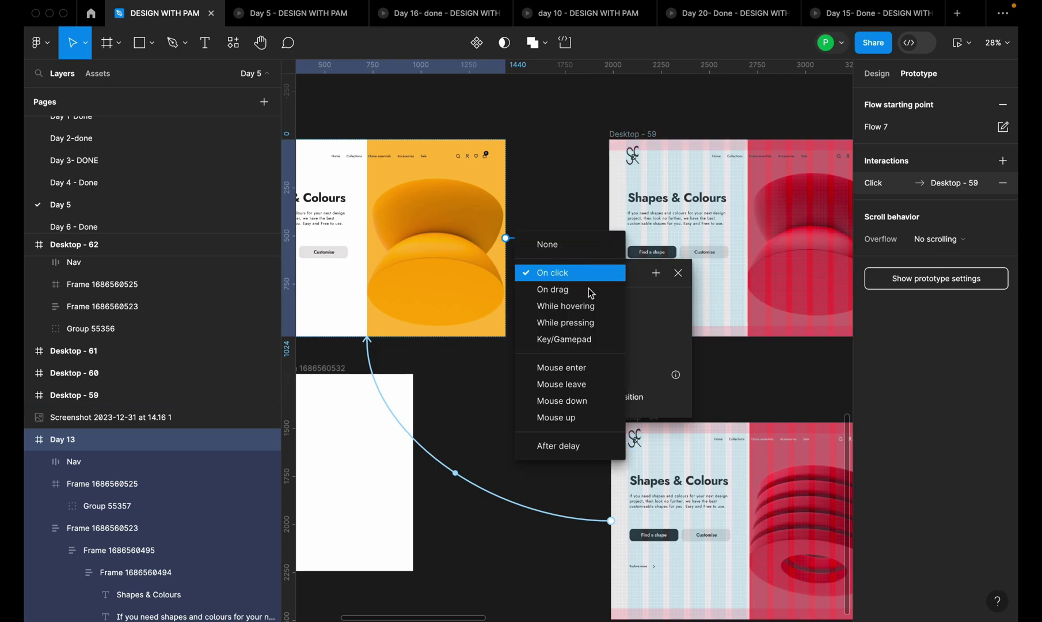
click(582, 449)
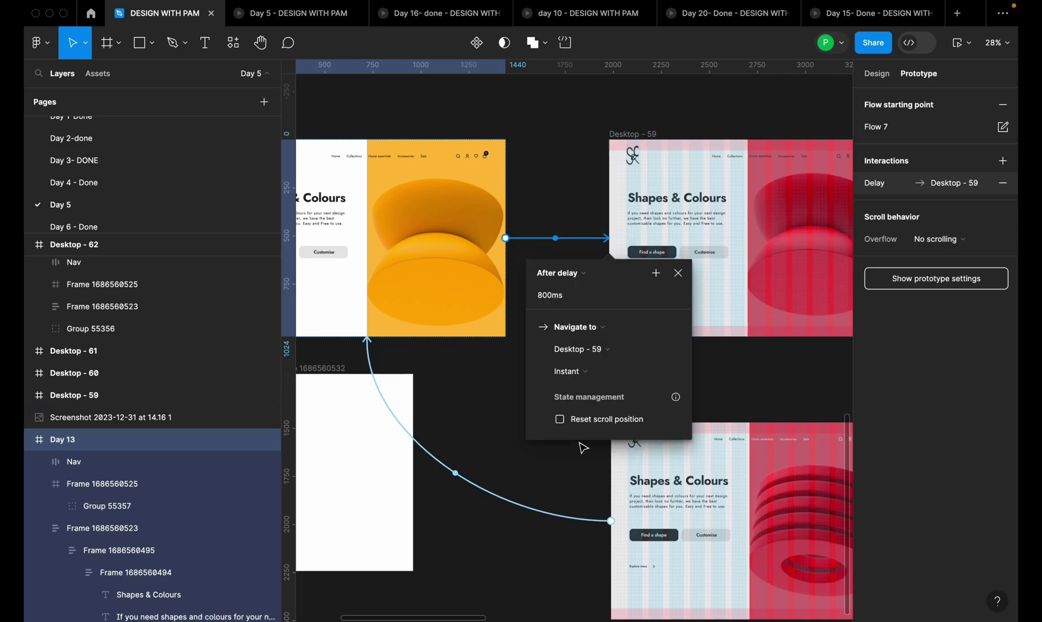
click(609, 333)
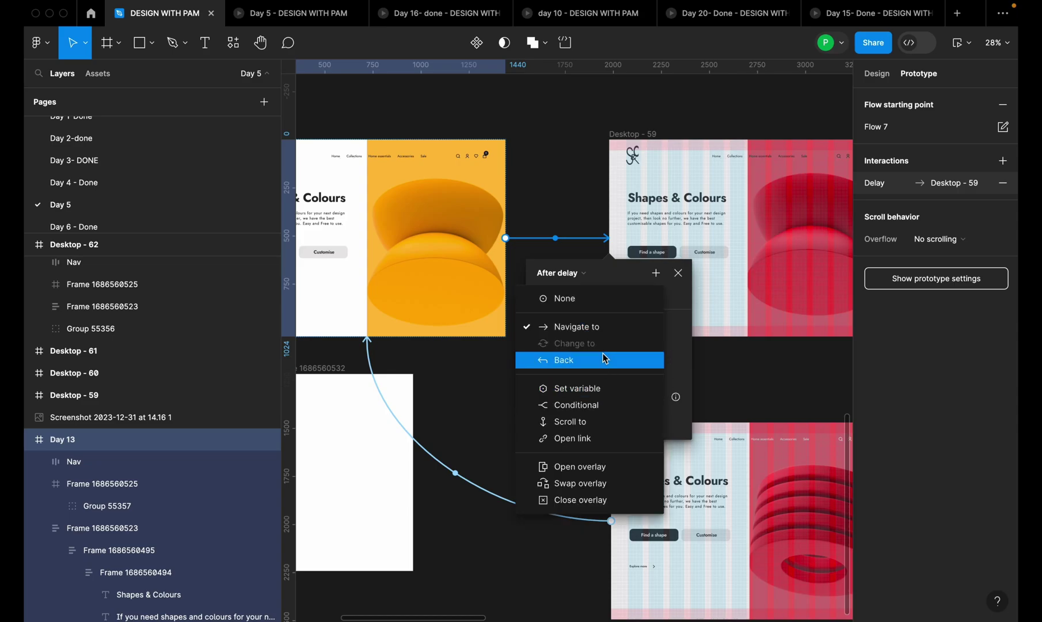
click(603, 328)
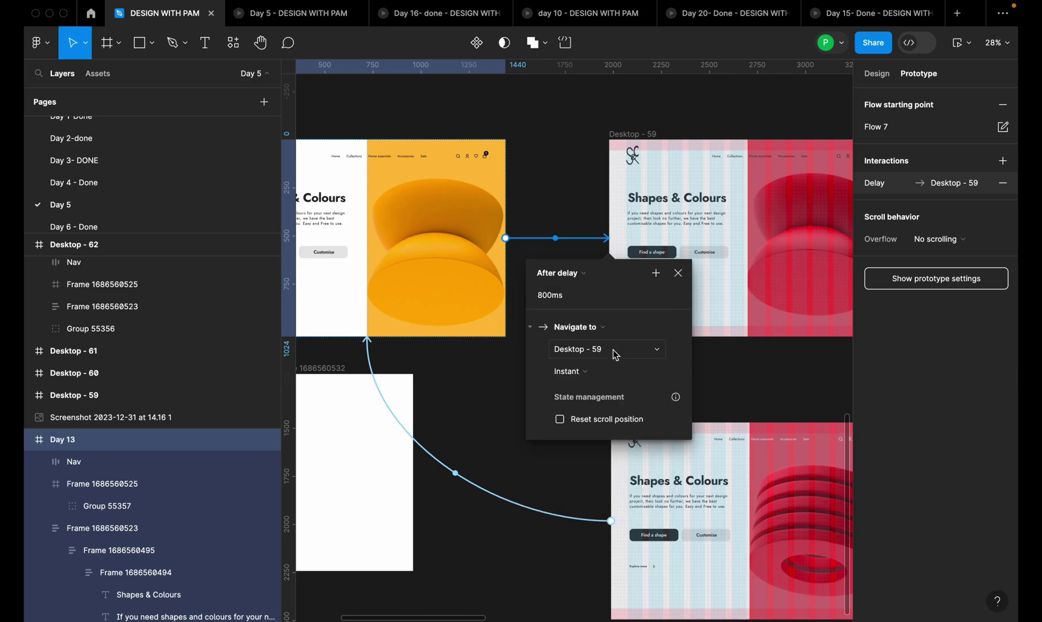
click(598, 377)
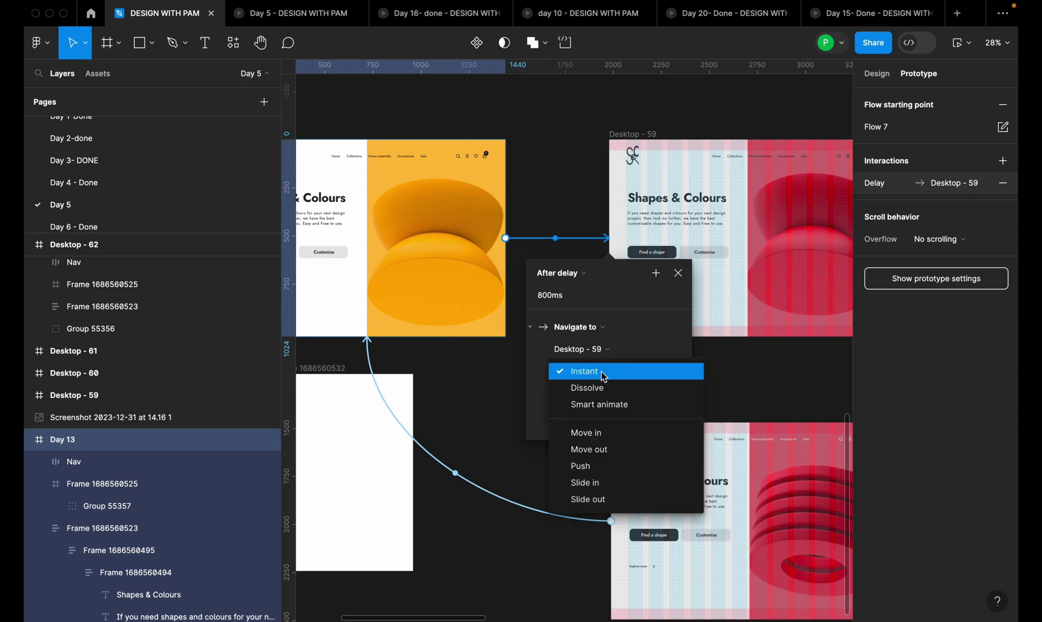
click(612, 405)
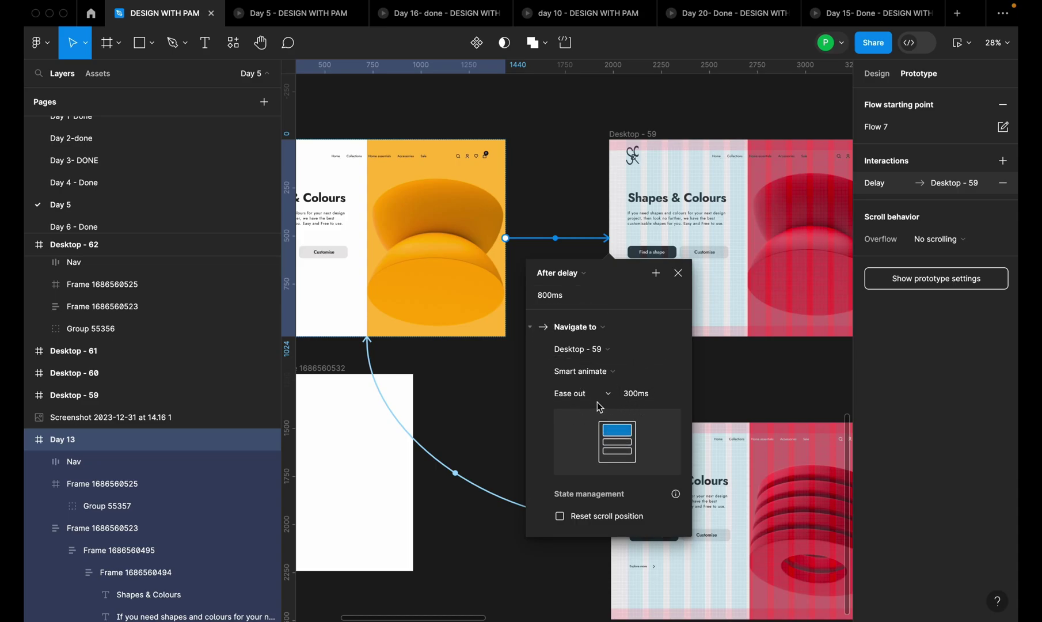
click(677, 277)
scroll(576, 350, down, 5)
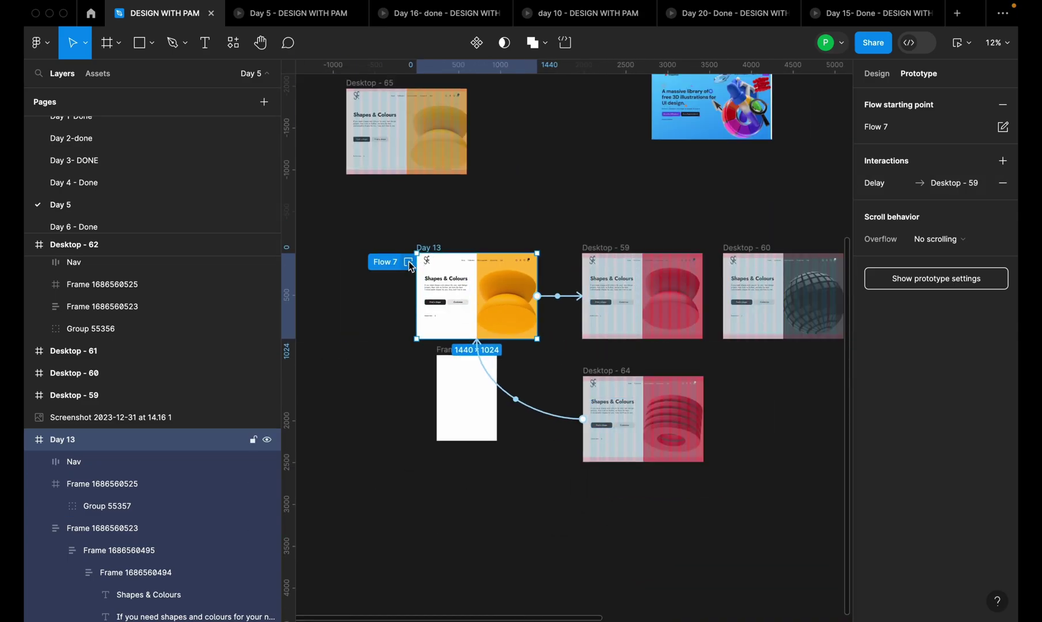
Step: Preview the Flow 7 prototype, then close it and return to the Design panel
click(409, 263)
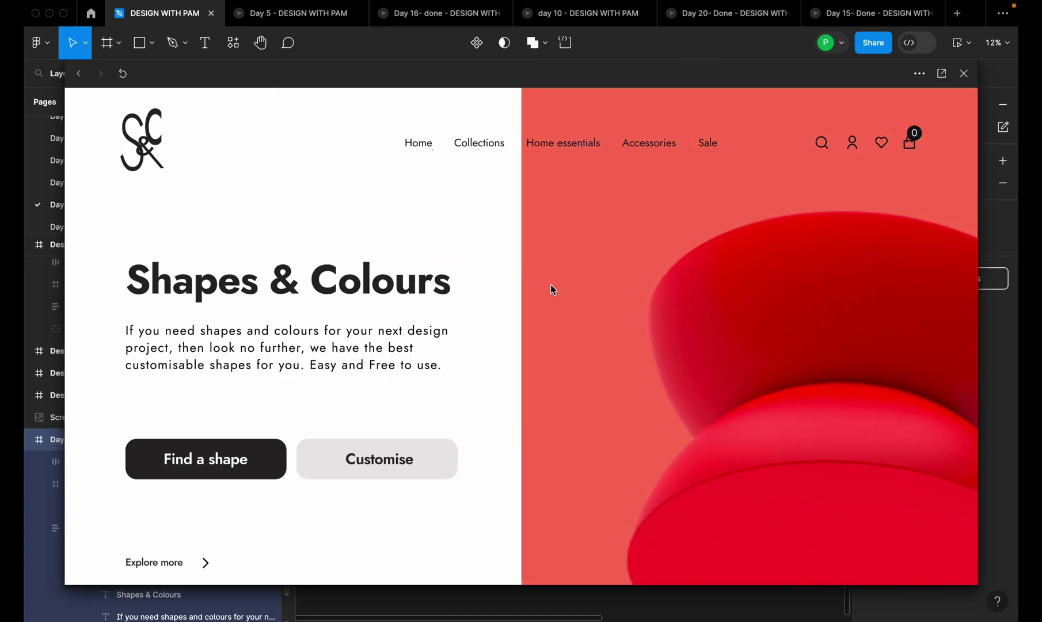
scroll(783, 302, down, 2)
scroll(766, 317, up, 2)
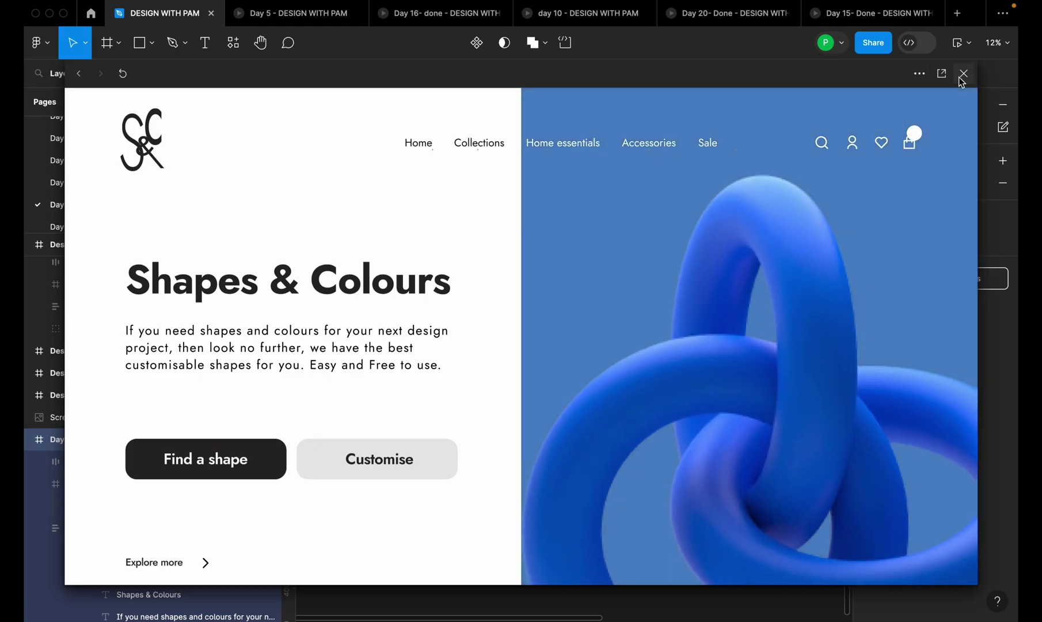
click(964, 73)
click(513, 223)
click(875, 73)
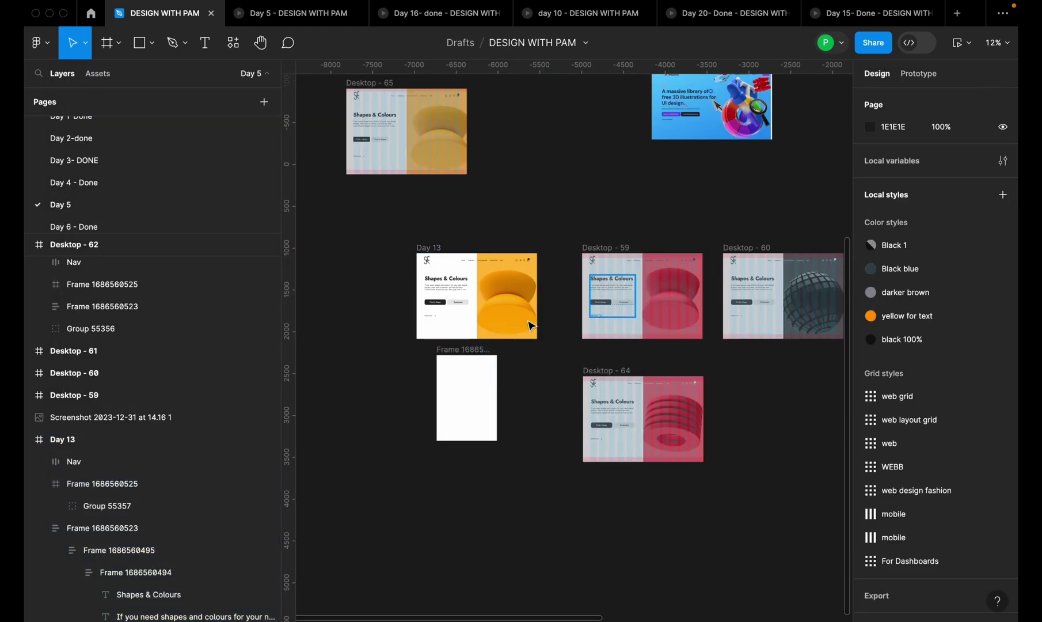
Step: Switch to the Day 1-Done page from the Pages list
scroll(115, 173, up, 1)
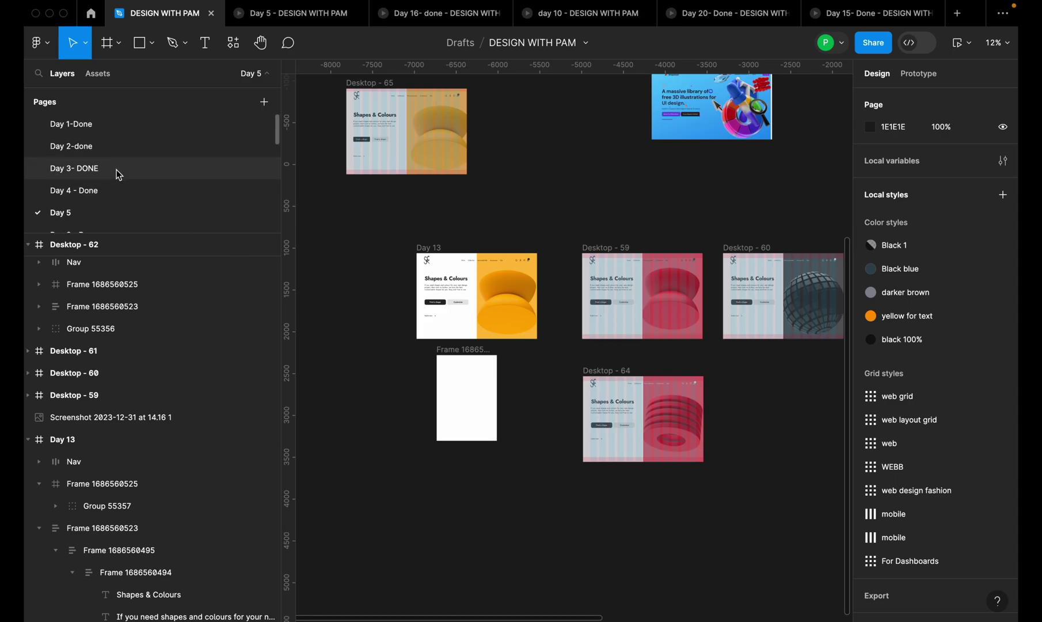
scroll(121, 144, up, 1)
click(125, 125)
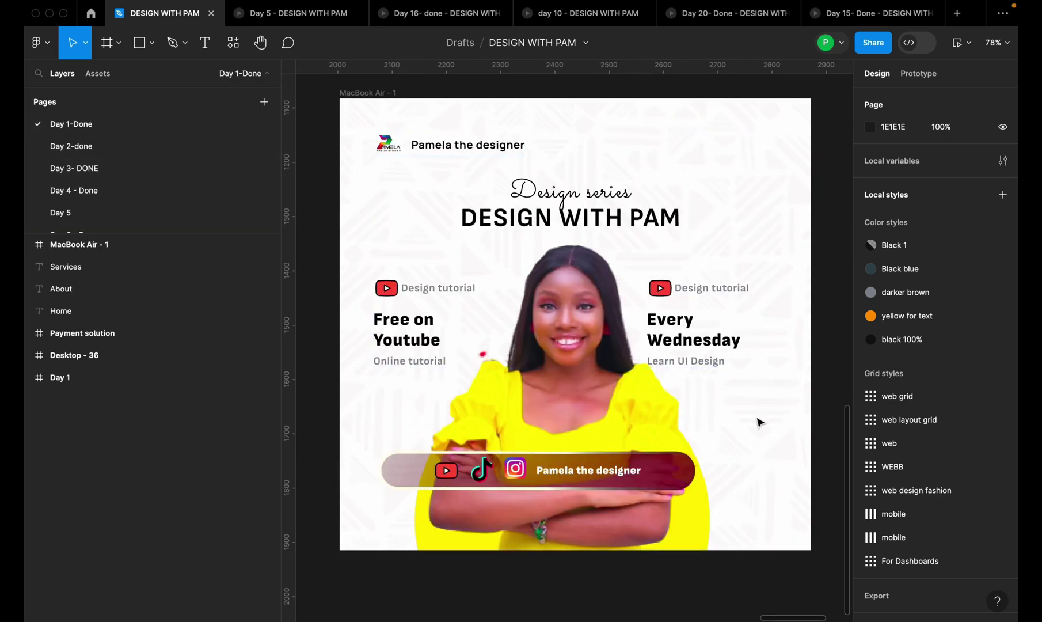